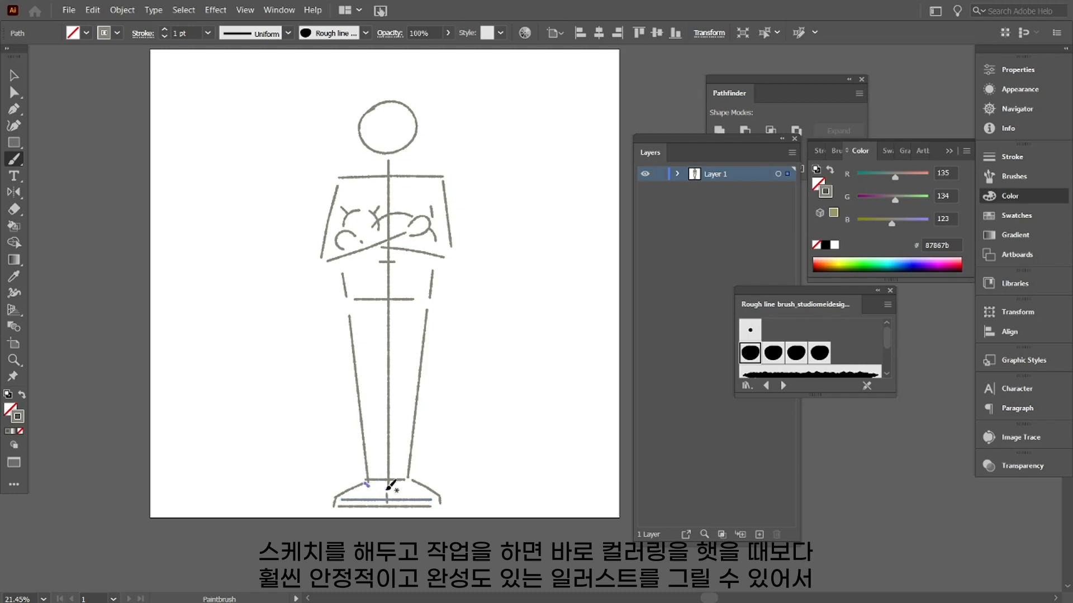
Step: Paint the brow line, nose, eyes, mouth, ears and forehead hairline on the rough figure's head circle
{"action": "scroll", "coordinate": [391, 151], "scroll_direction": "up", "scroll_amount": 1}
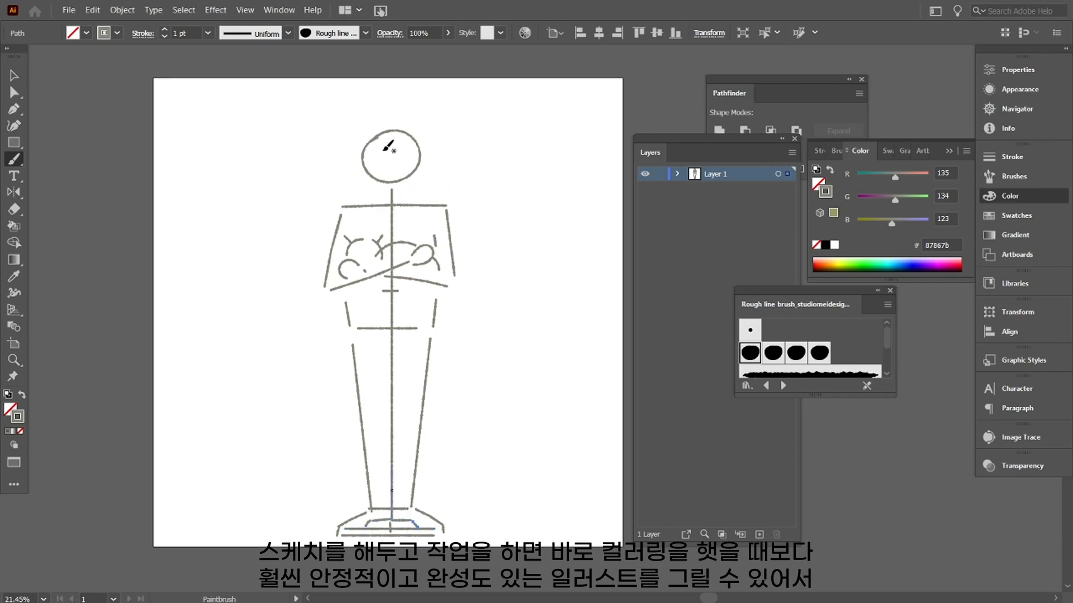
{"action": "left_click_drag", "start_coordinate": [392, 153], "coordinate": [393, 164]}
{"action": "key", "text": "ctrl+="}
{"action": "key", "text": "ctrl+="}
{"action": "key", "text": "ctrl+="}
{"action": "left_click", "coordinate": [512, 320]}
{"action": "left_click_drag", "start_coordinate": [514, 349], "coordinate": [542, 348]}
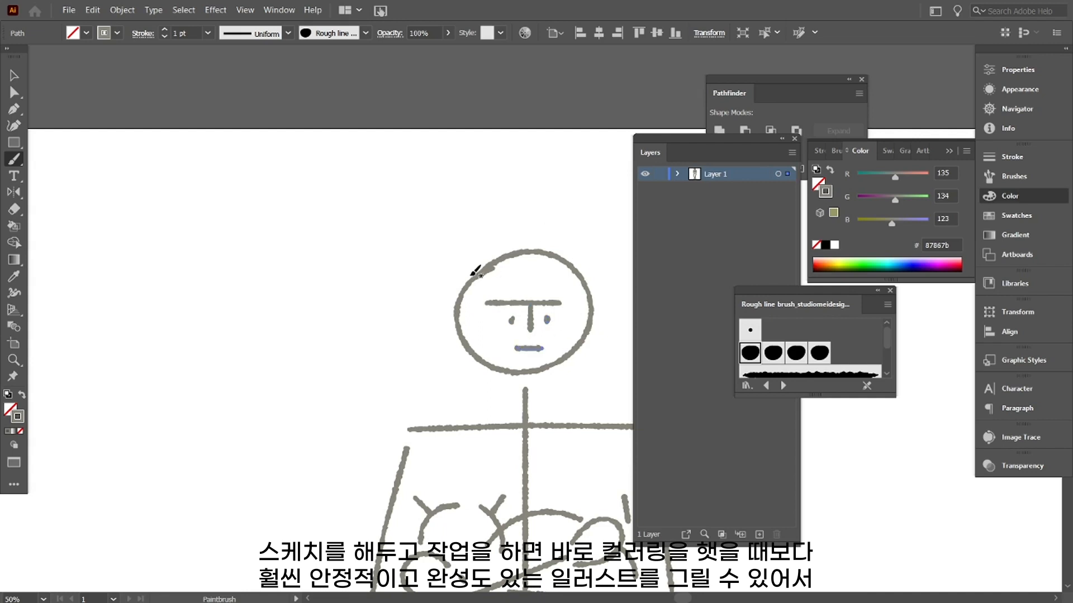
{"action": "left_click_drag", "start_coordinate": [479, 275], "coordinate": [571, 273]}
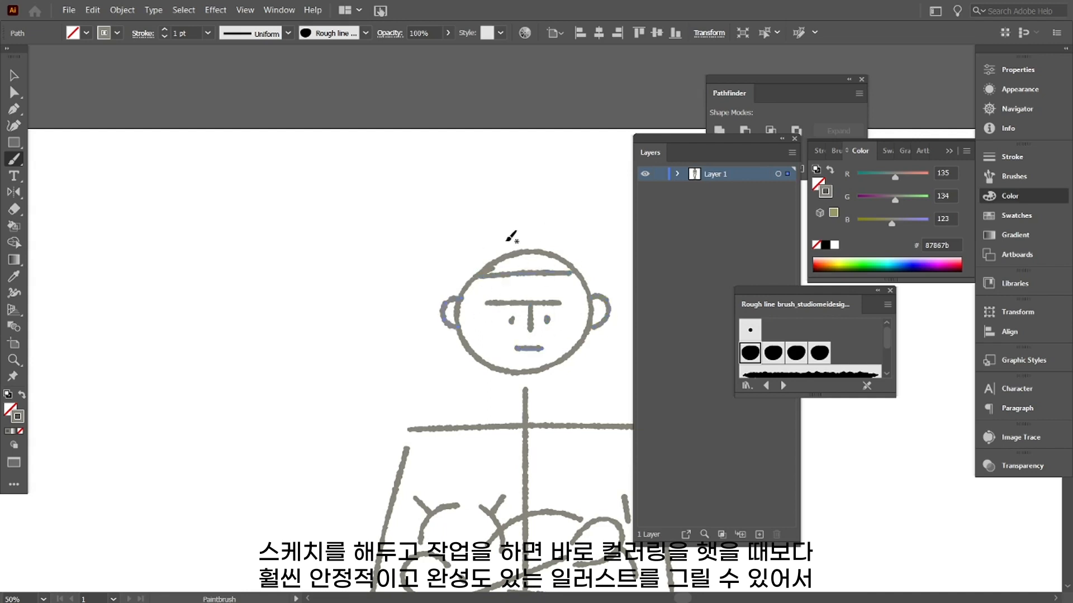
Step: Paint a hat on top of the head, with a brim band, short side strokes and a domed crown
{"action": "key", "text": "ctrl+z"}
{"action": "left_click_drag", "start_coordinate": [496, 267], "coordinate": [579, 266]}
{"action": "key", "text": "ctrl+z"}
{"action": "left_click_drag", "start_coordinate": [471, 261], "coordinate": [585, 261]}
{"action": "left_click_drag", "start_coordinate": [592, 259], "coordinate": [587, 247]}
{"action": "mouse_move", "coordinate": [482, 243]}
{"action": "left_mouse_down"}
{"action": "mouse_move", "coordinate": [587, 243]}
{"action": "mouse_move", "coordinate": [467, 263]}
{"action": "left_mouse_up"}
{"action": "mouse_move", "coordinate": [482, 235]}
{"action": "left_mouse_down"}
{"action": "mouse_move", "coordinate": [535, 198]}
{"action": "mouse_move", "coordinate": [578, 242]}
{"action": "left_mouse_up"}
{"action": "key", "text": "ctrl+z"}
{"action": "key", "text": "ctrl+z"}
Step: Sketch the cats around the figure, including one draped over the shoulders with its head, face, back and tail
{"action": "left_click_drag", "start_coordinate": [553, 396], "coordinate": [463, 214]}
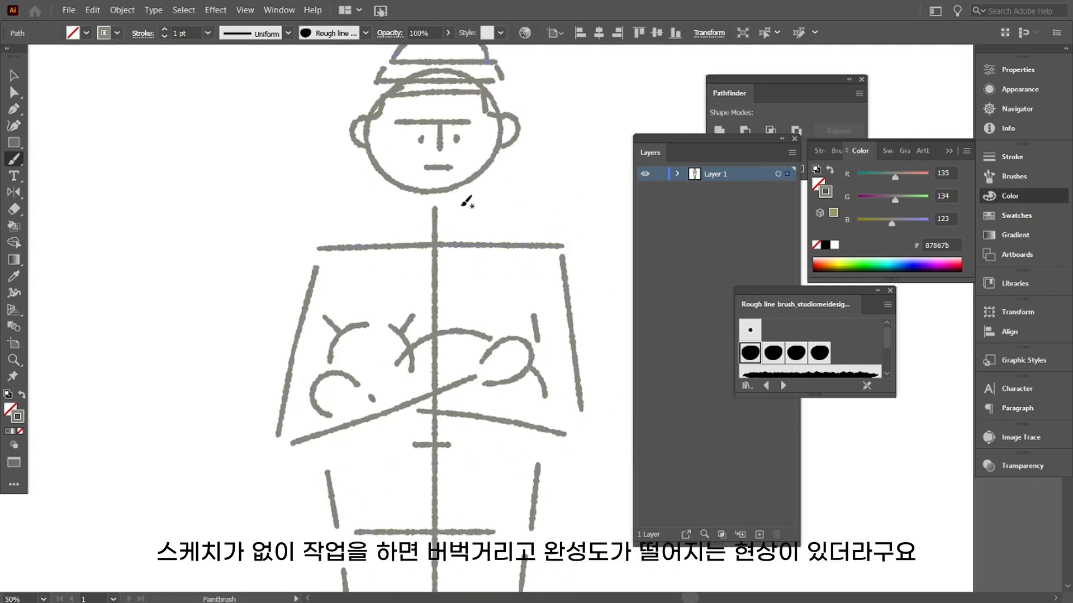
{"action": "left_click", "coordinate": [514, 342], "text": "ctrl"}
{"action": "left_click_drag", "start_coordinate": [540, 332], "coordinate": [545, 326]}
{"action": "left_click_drag", "start_coordinate": [542, 327], "coordinate": [547, 323]}
{"action": "left_click_drag", "start_coordinate": [383, 380], "coordinate": [351, 402]}
{"action": "left_click_drag", "start_coordinate": [312, 374], "coordinate": [298, 366]}
{"action": "left_click_drag", "start_coordinate": [315, 372], "coordinate": [301, 366]}
{"action": "left_click", "coordinate": [531, 217], "text": "ctrl"}
{"action": "left_click_drag", "start_coordinate": [542, 199], "coordinate": [588, 202]}
{"action": "mouse_move", "coordinate": [533, 218]}
{"action": "left_mouse_down"}
{"action": "mouse_move", "coordinate": [593, 230]}
{"action": "mouse_move", "coordinate": [593, 216]}
{"action": "left_mouse_up"}
{"action": "mouse_move", "coordinate": [539, 172]}
{"action": "left_mouse_down"}
{"action": "mouse_move", "coordinate": [552, 188]}
{"action": "mouse_move", "coordinate": [463, 182]}
{"action": "left_mouse_up"}
{"action": "mouse_move", "coordinate": [403, 202]}
{"action": "left_mouse_down"}
{"action": "mouse_move", "coordinate": [358, 229]}
{"action": "mouse_move", "coordinate": [363, 304]}
{"action": "left_mouse_up"}
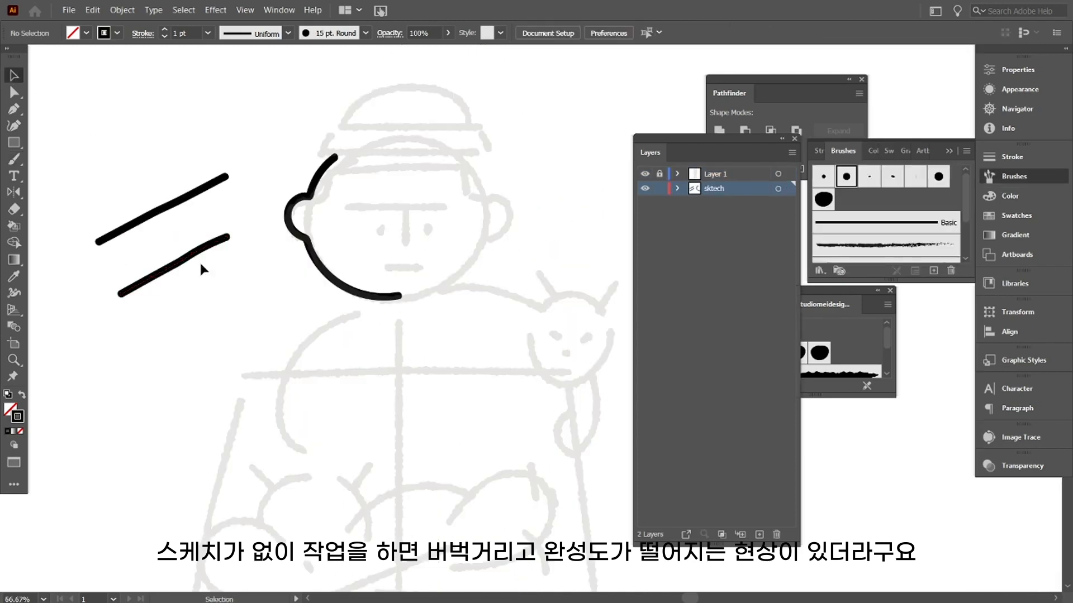
Step: Undo the two loose strokes beside the head and ink the neck, shoulder and outer arm with the 15 pt. Round brush
{"action": "key", "text": "ctrl+z"}
{"action": "key", "text": "ctrl+z"}
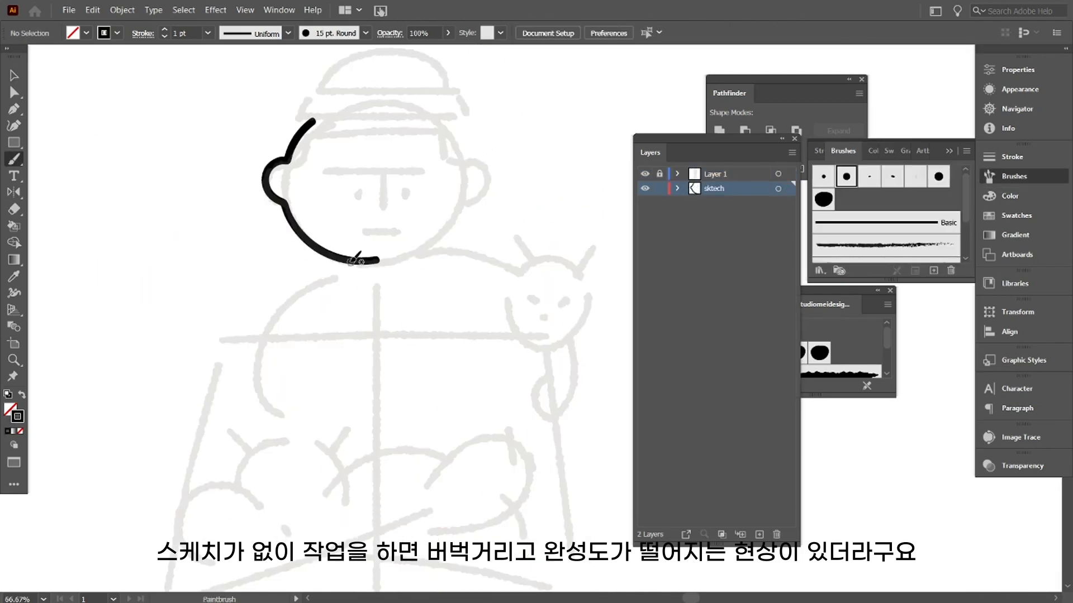
{"action": "key", "text": "ctrl+z"}
{"action": "left_click_drag", "start_coordinate": [351, 261], "coordinate": [350, 287]}
{"action": "key", "text": "ctrl+z"}
{"action": "mouse_move", "coordinate": [348, 289]}
{"action": "left_mouse_down"}
{"action": "mouse_move", "coordinate": [397, 213]}
{"action": "mouse_move", "coordinate": [281, 261]}
{"action": "mouse_move", "coordinate": [313, 197]}
{"action": "mouse_move", "coordinate": [232, 403]}
{"action": "left_mouse_up"}
{"action": "key", "text": "ctrl+z"}
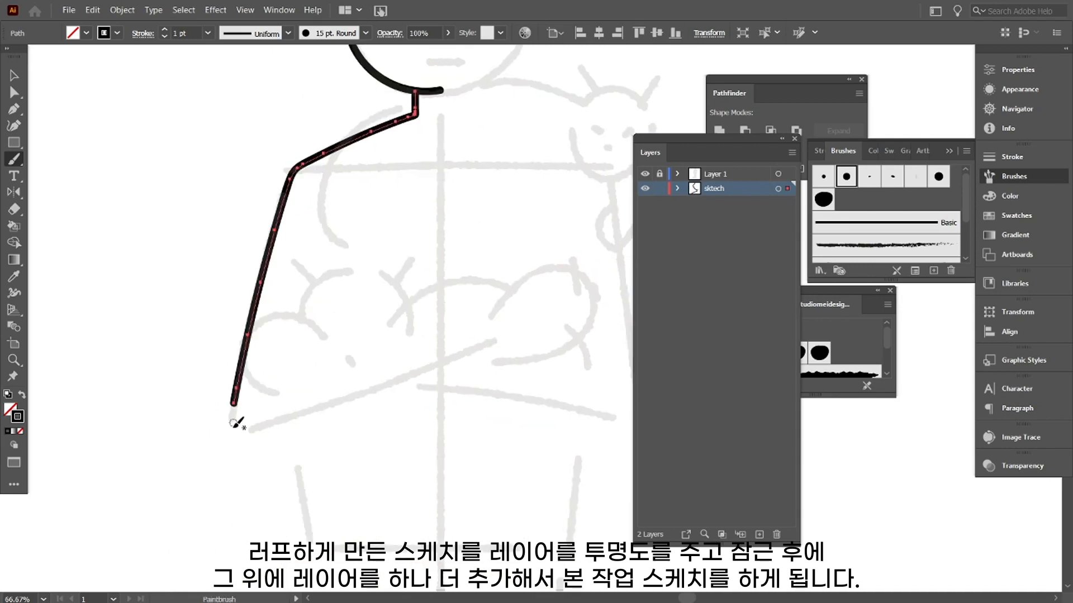
Step: Extend the inked arm line around the elbow with a short curve toward the waist
{"action": "left_click_drag", "start_coordinate": [327, 430], "coordinate": [294, 363]}
{"action": "left_click_drag", "start_coordinate": [219, 355], "coordinate": [267, 391]}
{"action": "left_click_drag", "start_coordinate": [267, 391], "coordinate": [264, 250]}
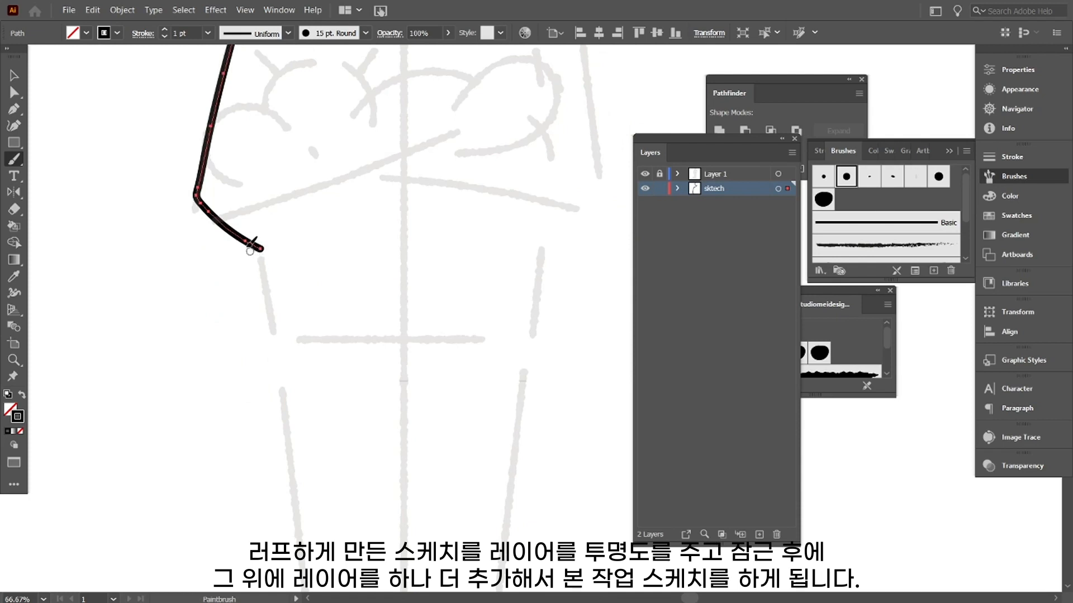
Step: Cut the elbow curve with the Scissors tool and delete its surplus end
{"action": "key", "text": "ctrl+minus"}
{"action": "key", "text": "ctrl+minus"}
{"action": "left_click_drag", "start_coordinate": [449, 324], "coordinate": [311, 229]}
{"action": "key", "text": "v"}
{"action": "key", "text": "c"}
{"action": "left_click", "coordinate": [367, 308]}
{"action": "key", "text": "Delete"}
{"action": "key", "text": "ctrl+shift+a"}
{"action": "key", "text": "ctrl+plus"}
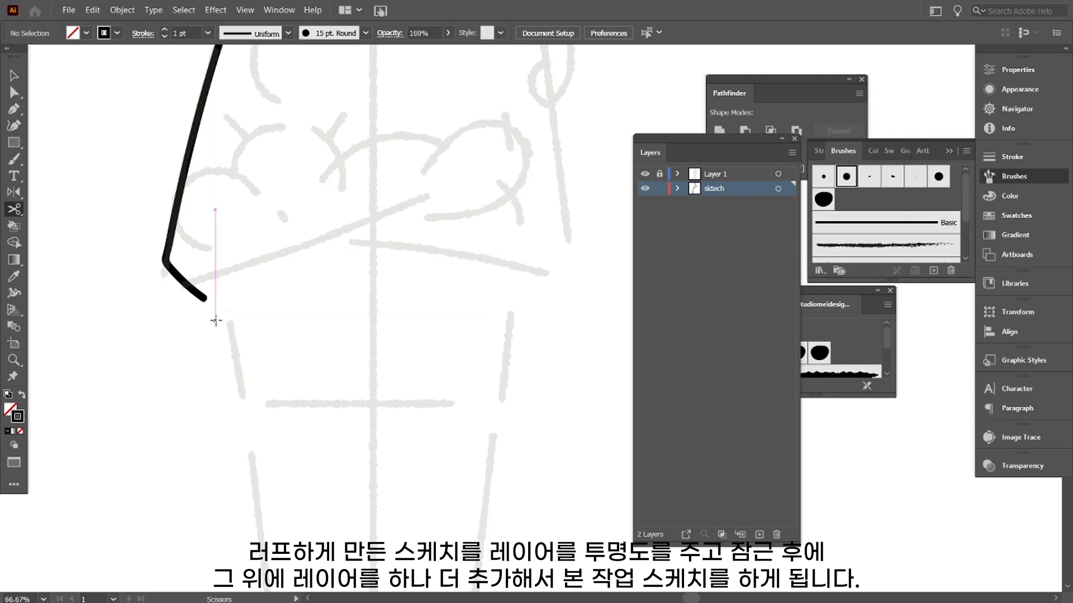
Step: Continue the inked line from the elbow end as the jacket's side edge and bottom hem
{"action": "key", "text": "b"}
{"action": "left_click_drag", "start_coordinate": [205, 298], "coordinate": [203, 405]}
{"action": "key", "text": "ctrl+shift+a"}
{"action": "key", "text": "ctrl+z"}
{"action": "key", "text": "a"}
{"action": "left_click", "coordinate": [203, 298]}
{"action": "key", "text": "b"}
{"action": "mouse_move", "coordinate": [204, 299]}
{"action": "left_mouse_down"}
{"action": "mouse_move", "coordinate": [215, 436]}
{"action": "mouse_move", "coordinate": [324, 437]}
{"action": "mouse_move", "coordinate": [303, 88]}
{"action": "left_mouse_up"}
{"action": "left_click_drag", "start_coordinate": [230, 252], "coordinate": [249, 345]}
{"action": "key", "text": "ctrl+z"}
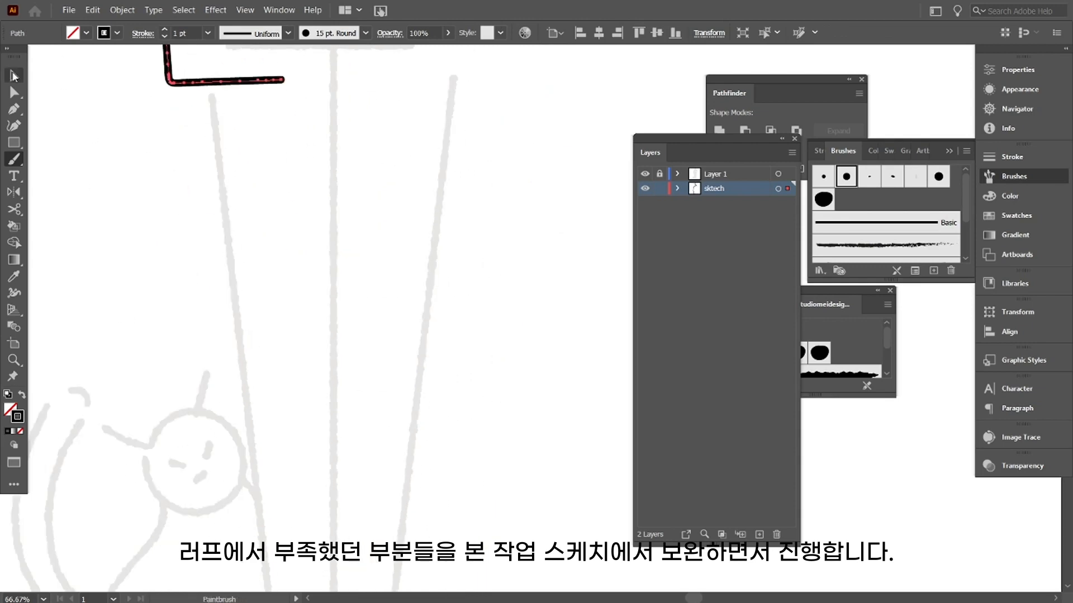
Step: Draw a straight line along the rough leg from below the jacket hem to the ankle
{"action": "key", "text": "ctrl+shift+a"}
{"action": "key", "text": "v"}
{"action": "key", "text": "ctrl+minus"}
{"action": "key", "text": "ctrl+minus"}
{"action": "left_click_drag", "start_coordinate": [138, 140], "coordinate": [60, 175]}
{"action": "mouse_move", "coordinate": [14, 143]}
{"action": "left_mouse_down"}
{"action": "mouse_move", "coordinate": [33, 144]}
{"action": "mouse_move", "coordinate": [73, 208]}
{"action": "left_mouse_up"}
{"action": "left_click_drag", "start_coordinate": [290, 234], "coordinate": [319, 495]}
Step: Draw the shoe outline at the ankle with the Pen tool and adjust the anchors of the open outline
{"action": "key", "text": "v"}
{"action": "scroll", "coordinate": [60, 118], "scroll_direction": "down", "scroll_amount": 3}
{"action": "key", "text": "p"}
{"action": "left_click", "coordinate": [312, 400]}
{"action": "left_click", "coordinate": [247, 429]}
{"action": "left_click", "coordinate": [245, 444]}
{"action": "left_click_drag", "start_coordinate": [332, 137], "coordinate": [380, 344]}
{"action": "key", "text": "a"}
{"action": "left_click", "coordinate": [381, 337]}
{"action": "left_click", "coordinate": [292, 366]}
{"action": "left_click", "coordinate": [14, 110]}
{"action": "left_click", "coordinate": [292, 364]}
{"action": "scroll", "coordinate": [319, 369], "scroll_direction": "down", "scroll_amount": 3}
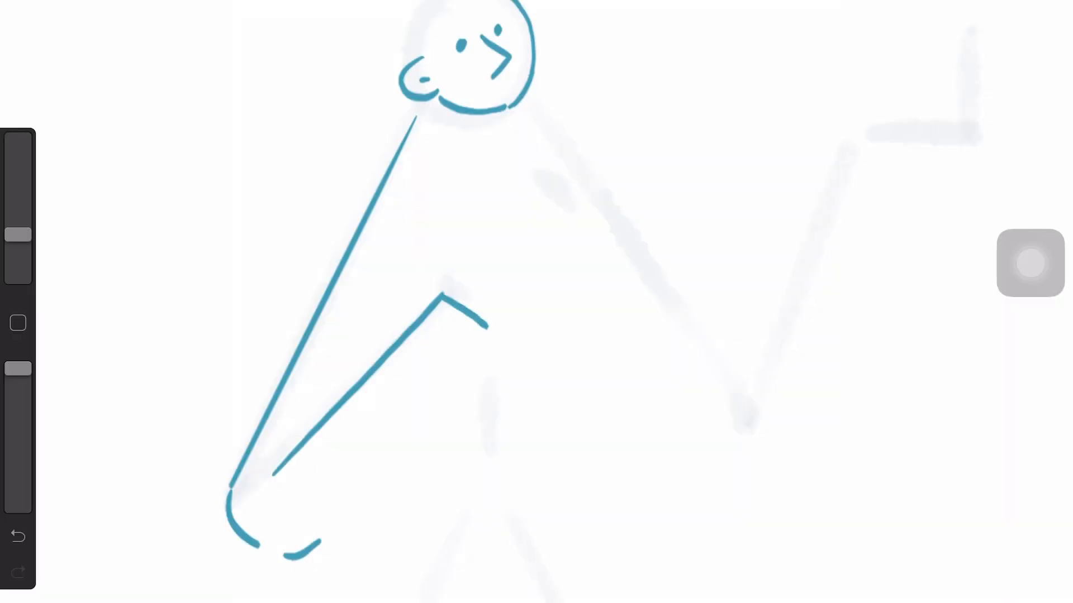
Step: In Procreate, draw the bent forearm's lower edge and a hand with fingers and thumb in front of the chest
{"action": "left_click_drag", "start_coordinate": [329, 535], "coordinate": [494, 339]}
{"action": "mouse_move", "coordinate": [446, 294]}
{"action": "left_mouse_down"}
{"action": "mouse_move", "coordinate": [498, 225]}
{"action": "mouse_move", "coordinate": [512, 231]}
{"action": "left_mouse_up"}
{"action": "left_click_drag", "start_coordinate": [490, 268], "coordinate": [525, 249]}
{"action": "left_click_drag", "start_coordinate": [505, 286], "coordinate": [539, 266]}
{"action": "left_click_drag", "start_coordinate": [538, 269], "coordinate": [496, 329]}
{"action": "left_click_drag", "start_coordinate": [456, 282], "coordinate": [462, 235]}
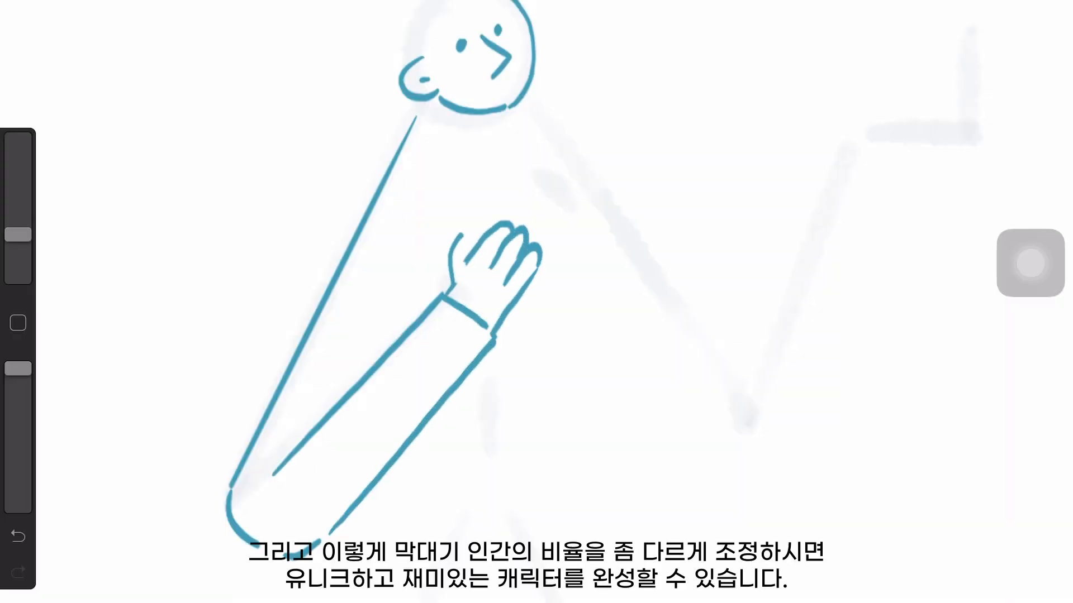
{"action": "left_click_drag", "start_coordinate": [442, 295], "coordinate": [457, 239]}
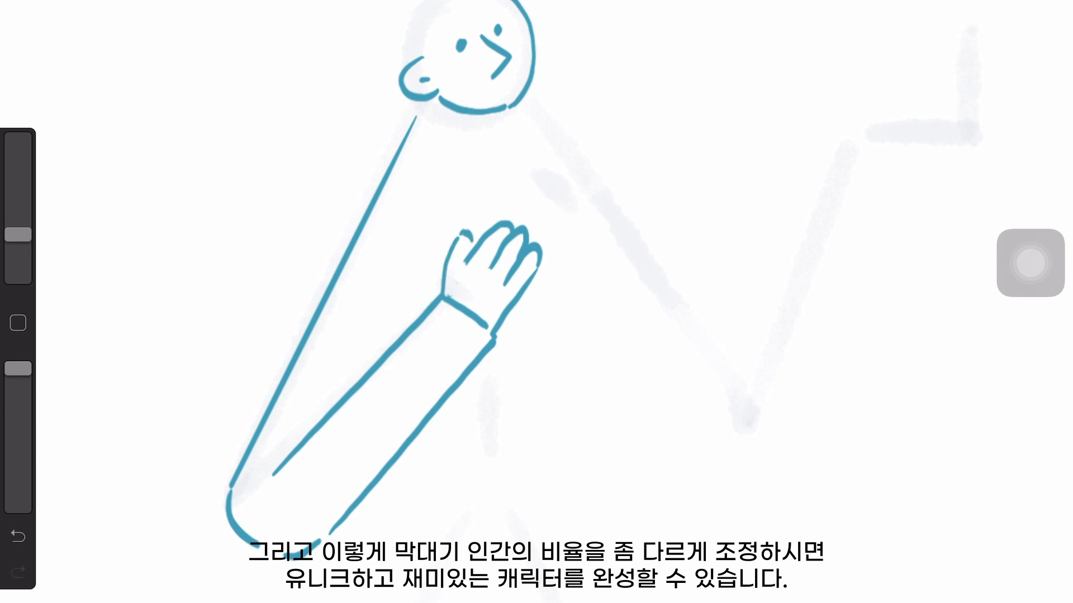
Step: Draw the torso's side and hem, and outline the other arm bent upward with an open palm
{"action": "left_click_drag", "start_coordinate": [568, 214], "coordinate": [556, 467]}
{"action": "left_click_drag", "start_coordinate": [366, 495], "coordinate": [549, 481]}
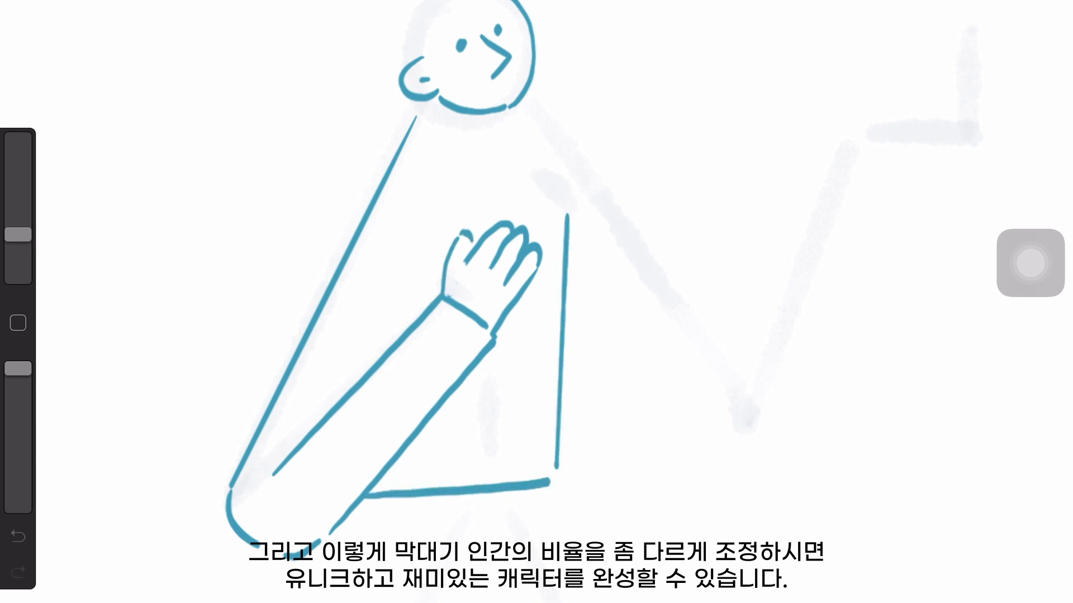
{"action": "mouse_move", "coordinate": [527, 93]}
{"action": "left_mouse_down"}
{"action": "mouse_move", "coordinate": [742, 382]}
{"action": "mouse_move", "coordinate": [851, 142]}
{"action": "mouse_move", "coordinate": [813, 407]}
{"action": "mouse_move", "coordinate": [785, 472]}
{"action": "left_mouse_up"}
{"action": "left_click_drag", "start_coordinate": [567, 291], "coordinate": [715, 465]}
{"action": "left_click_drag", "start_coordinate": [729, 486], "coordinate": [791, 472]}
{"action": "mouse_move", "coordinate": [852, 142]}
{"action": "left_mouse_down"}
{"action": "mouse_move", "coordinate": [936, 96]}
{"action": "mouse_move", "coordinate": [965, 122]}
{"action": "left_mouse_up"}
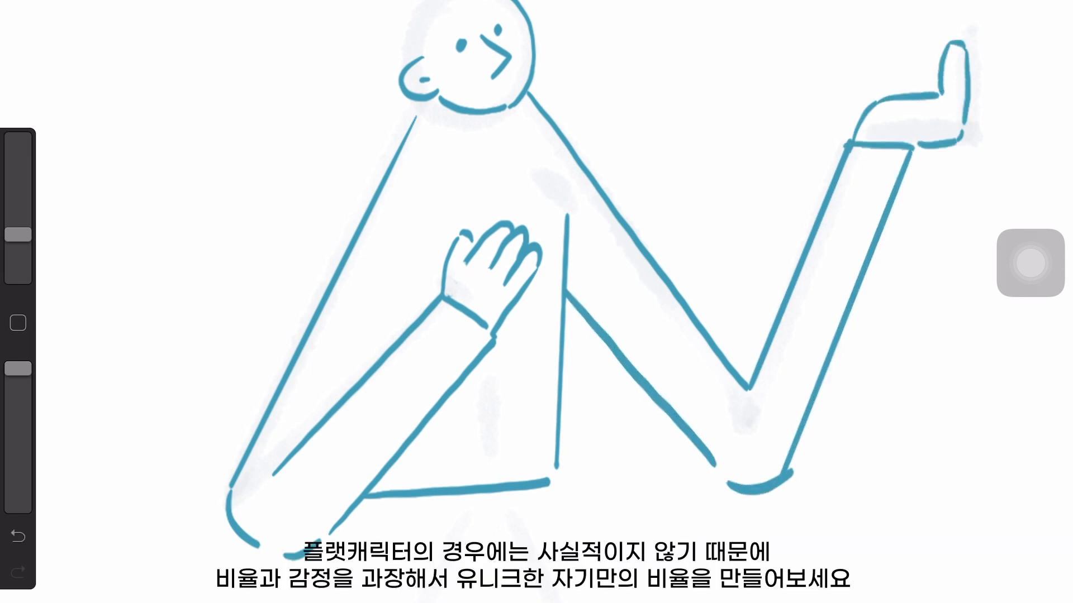
Step: Draw the outer and inner edges of both spread legs below the torso
{"action": "scroll", "coordinate": [615, 279], "scroll_direction": "down", "scroll_amount": 5}
{"action": "mouse_move", "coordinate": [481, 273]}
{"action": "left_mouse_down"}
{"action": "mouse_move", "coordinate": [350, 550]}
{"action": "mouse_move", "coordinate": [342, 602]}
{"action": "left_mouse_up"}
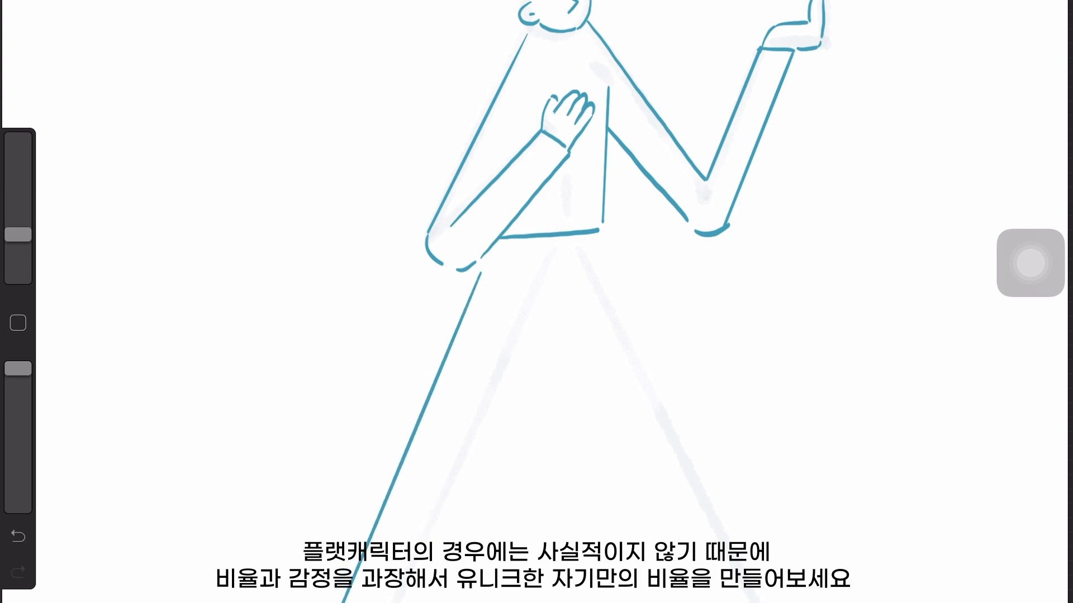
{"action": "mouse_move", "coordinate": [548, 285]}
{"action": "left_mouse_down"}
{"action": "mouse_move", "coordinate": [406, 602]}
{"action": "mouse_move", "coordinate": [687, 583]}
{"action": "mouse_move", "coordinate": [698, 602]}
{"action": "left_mouse_up"}
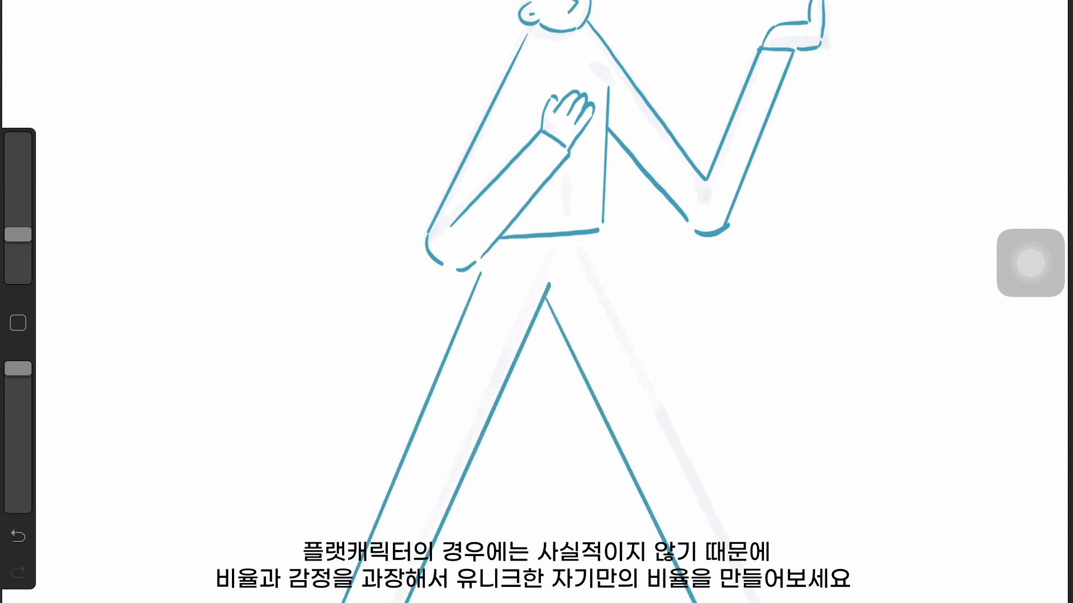
{"action": "left_click_drag", "start_coordinate": [599, 233], "coordinate": [776, 602]}
Step: Draw the hair on the head with a swept fringe and fill it solid
{"action": "scroll", "coordinate": [603, 279], "scroll_direction": "up", "scroll_amount": 4}
{"action": "scroll", "coordinate": [650, 134], "scroll_direction": "up", "scroll_amount": 5}
{"action": "mouse_move", "coordinate": [476, 194]}
{"action": "left_mouse_down"}
{"action": "mouse_move", "coordinate": [429, 290]}
{"action": "mouse_move", "coordinate": [579, 209]}
{"action": "left_mouse_up"}
{"action": "left_click_drag", "start_coordinate": [482, 172], "coordinate": [588, 212]}
{"action": "mouse_move", "coordinate": [589, 213]}
{"action": "left_mouse_down"}
{"action": "mouse_move", "coordinate": [496, 189]}
{"action": "mouse_move", "coordinate": [402, 309]}
{"action": "left_mouse_up"}
{"action": "mouse_move", "coordinate": [403, 309]}
{"action": "left_mouse_down"}
{"action": "mouse_move", "coordinate": [432, 223]}
{"action": "mouse_move", "coordinate": [525, 190]}
{"action": "mouse_move", "coordinate": [563, 216]}
{"action": "left_mouse_up"}
Step: Add a ponytail of three round segments behind the head and fill them with strokes
{"action": "left_click_drag", "start_coordinate": [413, 220], "coordinate": [394, 303]}
{"action": "left_click_drag", "start_coordinate": [296, 280], "coordinate": [317, 286]}
{"action": "mouse_move", "coordinate": [241, 383]}
{"action": "left_mouse_down"}
{"action": "mouse_move", "coordinate": [201, 450]}
{"action": "mouse_move", "coordinate": [271, 383]}
{"action": "left_mouse_up"}
{"action": "mouse_move", "coordinate": [287, 287]}
{"action": "left_mouse_down"}
{"action": "mouse_move", "coordinate": [240, 357]}
{"action": "mouse_move", "coordinate": [280, 377]}
{"action": "left_mouse_up"}
{"action": "mouse_move", "coordinate": [235, 397]}
{"action": "left_mouse_down"}
{"action": "mouse_move", "coordinate": [267, 420]}
{"action": "mouse_move", "coordinate": [298, 405]}
{"action": "left_mouse_up"}
{"action": "left_click_drag", "start_coordinate": [394, 224], "coordinate": [329, 282]}
{"action": "left_click_drag", "start_coordinate": [330, 282], "coordinate": [391, 262]}
{"action": "left_click_drag", "start_coordinate": [391, 263], "coordinate": [341, 296]}
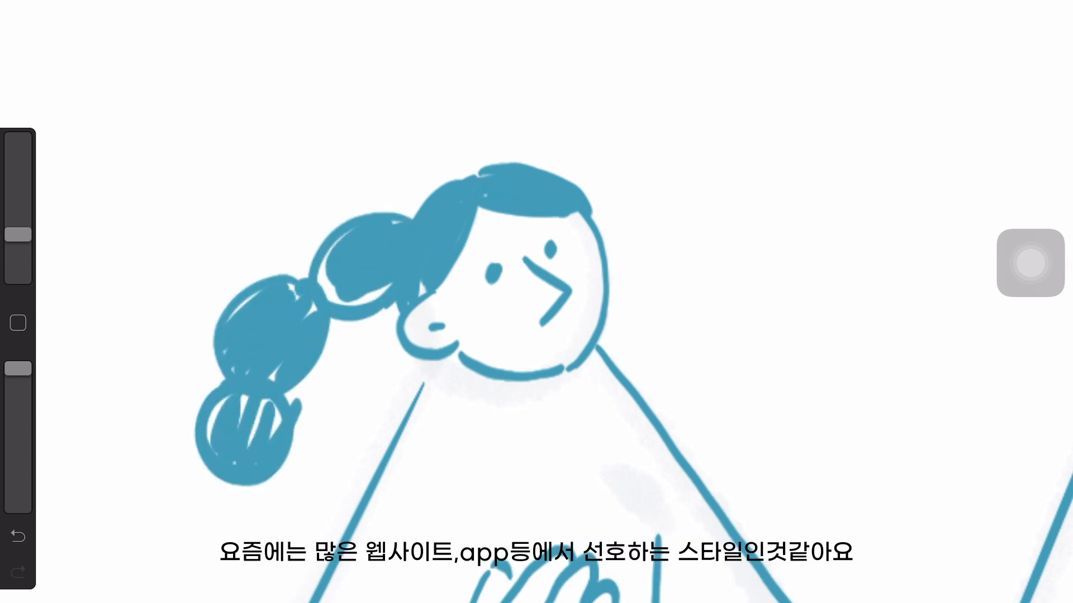
Step: Redraw the nose as a small curve, add a smiling mouth and thicken the chin line
{"action": "mouse_move", "coordinate": [526, 258]}
{"action": "left_mouse_down"}
{"action": "mouse_move", "coordinate": [542, 324]}
{"action": "mouse_move", "coordinate": [550, 305]}
{"action": "left_mouse_up"}
{"action": "mouse_move", "coordinate": [515, 327]}
{"action": "left_mouse_down"}
{"action": "mouse_move", "coordinate": [529, 336]}
{"action": "mouse_move", "coordinate": [581, 280]}
{"action": "left_mouse_up"}
{"action": "left_click_drag", "start_coordinate": [462, 350], "coordinate": [586, 348]}
Step: Try to draw an angular object above the raised palm
{"action": "scroll", "coordinate": [592, 223], "scroll_direction": "down", "scroll_amount": 5}
{"action": "left_click_drag", "start_coordinate": [717, 147], "coordinate": [768, 183]}
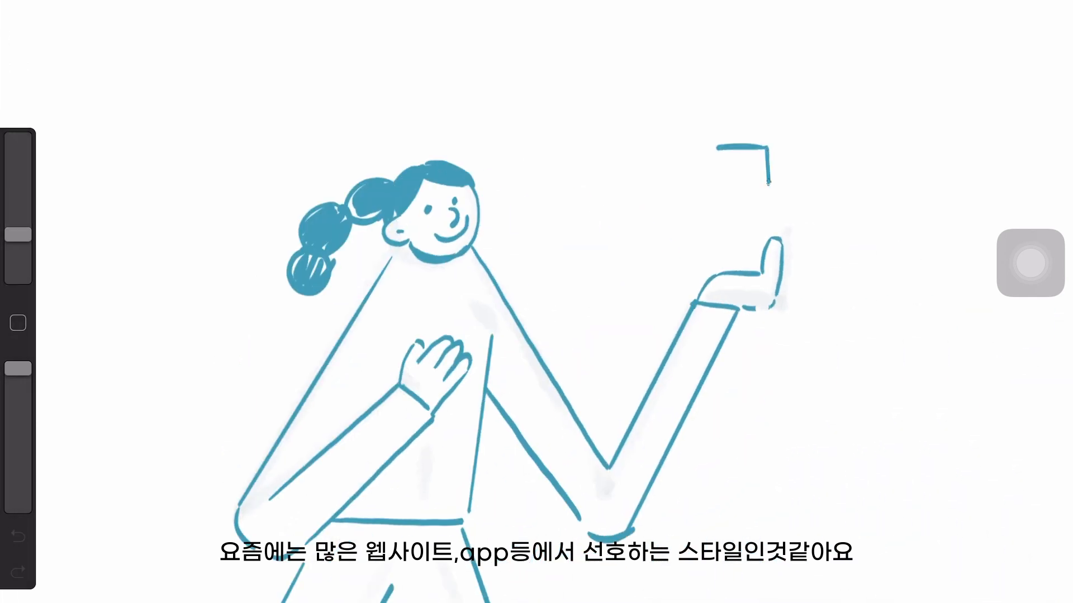
{"action": "mouse_move", "coordinate": [716, 147]}
{"action": "left_mouse_down"}
{"action": "mouse_move", "coordinate": [717, 221]}
{"action": "mouse_move", "coordinate": [766, 184]}
{"action": "left_mouse_up"}
{"action": "left_click_drag", "start_coordinate": [716, 241], "coordinate": [754, 242]}
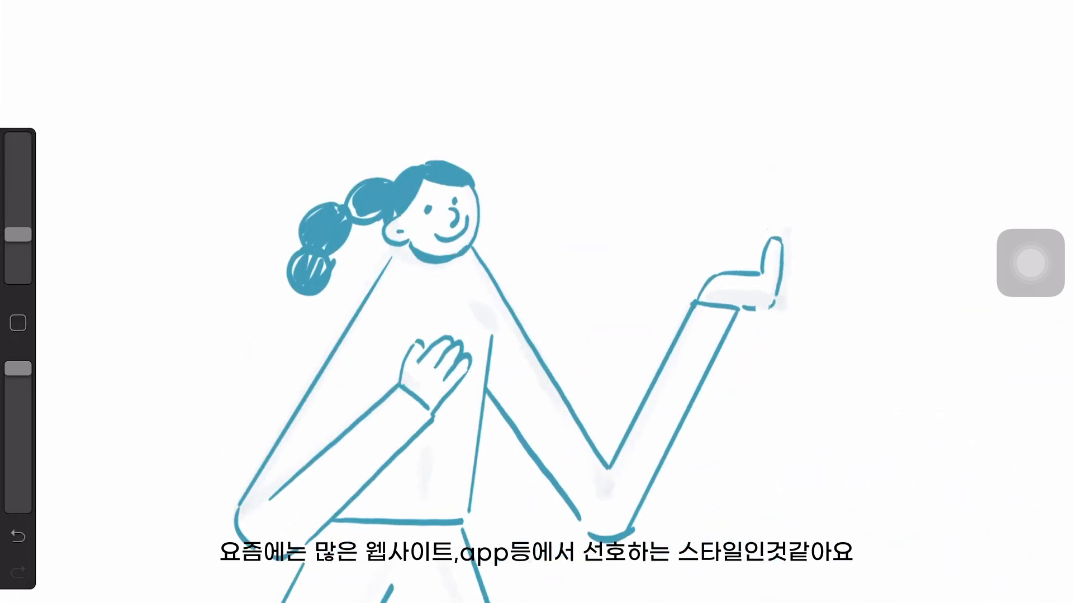
{"action": "left_click_drag", "start_coordinate": [689, 189], "coordinate": [808, 187]}
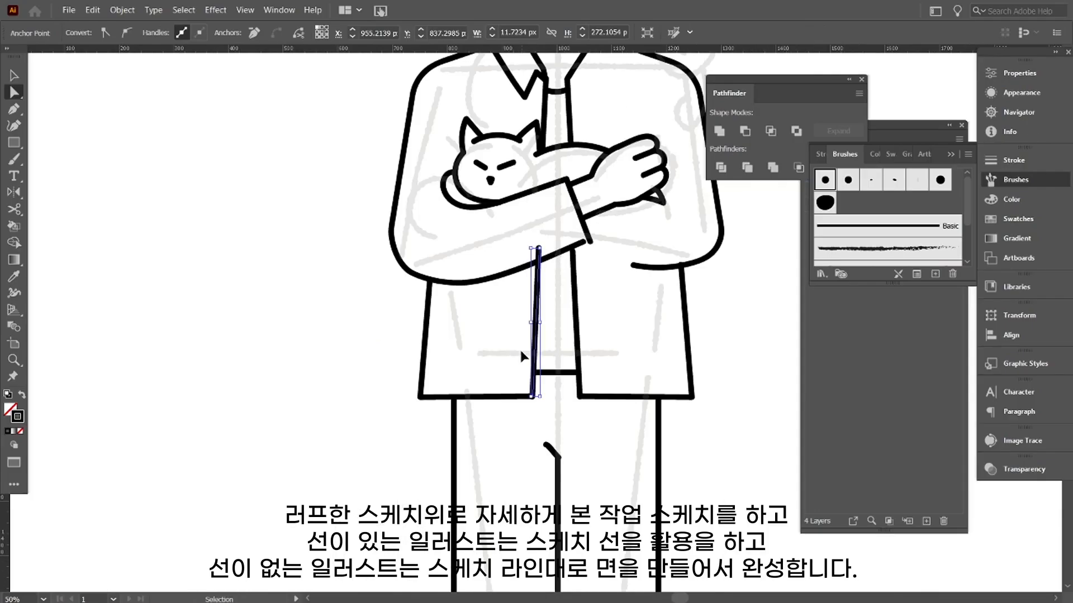
Step: Back in Illustrator, adjust the jacket's front edge line so that it starts at the sleeve's lower edge
{"action": "scroll", "coordinate": [559, 221], "scroll_direction": "up", "scroll_amount": 3}
{"action": "left_click", "coordinate": [550, 211]}
{"action": "left_click", "coordinate": [507, 472]}
{"action": "left_click", "coordinate": [522, 496]}
Step: Examine the whole line drawing and the upper body for line ends that need tidying
{"action": "key", "text": "ctrl+minus"}
{"action": "key", "text": "ctrl+minus"}
{"action": "key", "text": "ctrl+minus"}
{"action": "key", "text": "ctrl+minus"}
{"action": "left_click_drag", "start_coordinate": [574, 336], "coordinate": [461, 370]}
{"action": "key", "text": "ctrl+equal"}
{"action": "left_click_drag", "start_coordinate": [354, 577], "coordinate": [419, 364]}
{"action": "key", "text": "ctrl+equal"}
{"action": "key", "text": "ctrl+equal"}
{"action": "scroll", "coordinate": [475, 385], "scroll_direction": "up", "scroll_amount": 5}
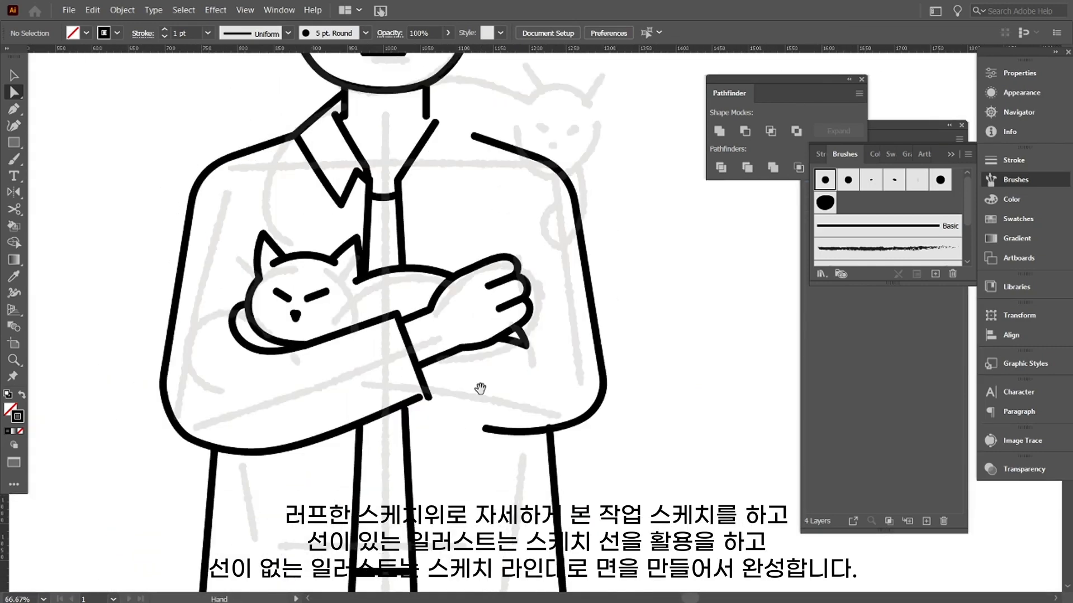
Step: Adjust the lower anchor of the sleeve cuff line so that it meets the sleeve's bottom edge in a clean corner
{"action": "left_click", "coordinate": [428, 414]}
{"action": "left_click", "coordinate": [431, 423]}
{"action": "key", "text": "ctrl+equal"}
{"action": "key", "text": "ctrl+equal"}
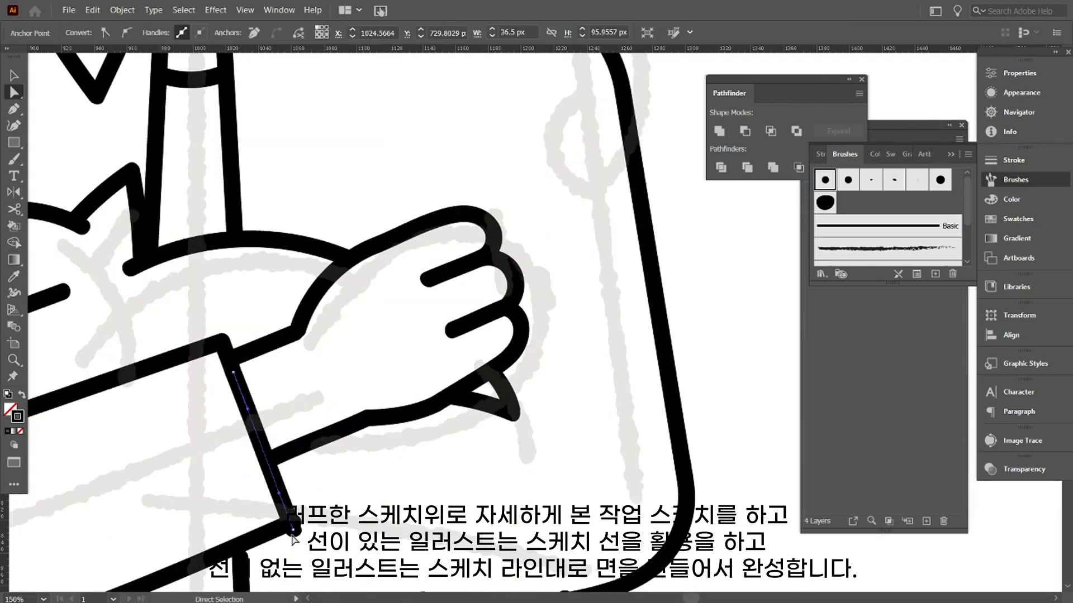
{"action": "key", "text": "ctrl+minus"}
{"action": "key", "text": "ctrl+minus"}
{"action": "key", "text": "ctrl+minus"}
{"action": "key", "text": "ctrl+minus"}
{"action": "key", "text": "ctrl+equal"}
{"action": "key", "text": "ctrl+equal"}
{"action": "key", "text": "ctrl+equal"}
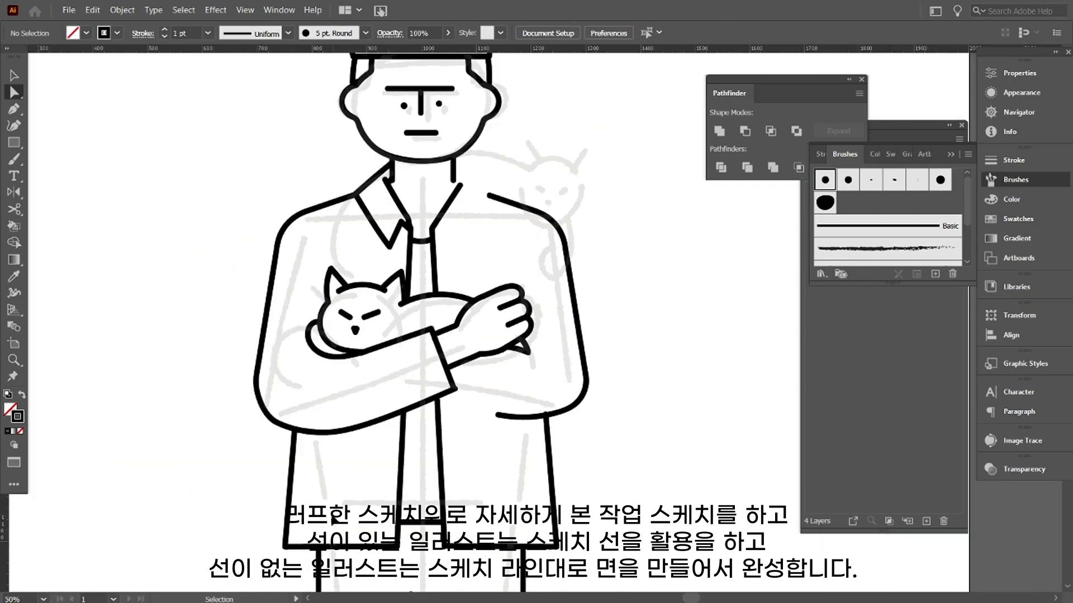
Step: Delete the collar edge and shirt opening lines on the right side of the tie
{"action": "left_click_drag", "start_coordinate": [302, 223], "coordinate": [309, 307]}
{"action": "left_click", "coordinate": [288, 201]}
{"action": "left_click_drag", "start_coordinate": [290, 200], "coordinate": [294, 195]}
{"action": "left_click", "coordinate": [312, 200]}
{"action": "left_click", "coordinate": [336, 217]}
{"action": "key", "text": "Delete"}
{"action": "key", "text": "Delete"}
{"action": "key", "text": "ctrl+minus"}
{"action": "key", "text": "ctrl+minus"}
Step: Reflect a copy of the left collar and shirt front edge across the figure's centre line onto the right side
{"action": "key", "text": "v"}
{"action": "left_click_drag", "start_coordinate": [166, 237], "coordinate": [118, 146]}
{"action": "key", "text": "ctrl+minus"}
{"action": "key", "text": "ctrl+minus"}
{"action": "left_click_drag", "start_coordinate": [559, 499], "coordinate": [510, 431]}
{"action": "key", "text": "ctrl+equal"}
{"action": "key", "text": "ctrl+equal"}
{"action": "left_click_drag", "start_coordinate": [158, 134], "coordinate": [306, 206]}
{"action": "left_click", "coordinate": [315, 211]}
{"action": "left_click_drag", "start_coordinate": [153, 142], "coordinate": [277, 201]}
{"action": "left_click", "coordinate": [307, 197], "text": "shift"}
{"action": "left_click", "coordinate": [180, 177], "text": "shift"}
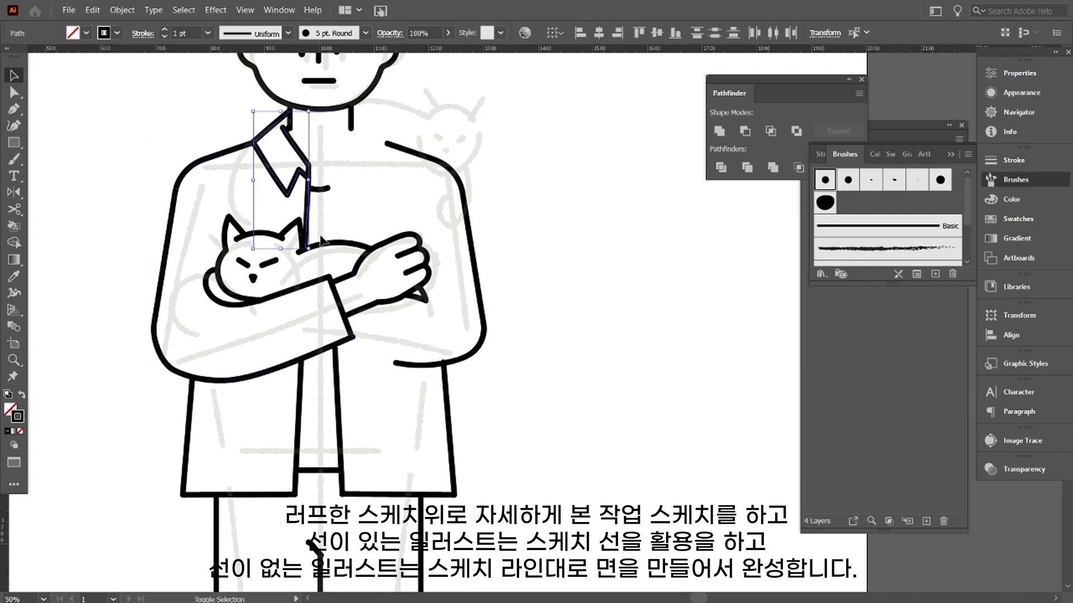
{"action": "key", "text": "o"}
{"action": "left_click", "coordinate": [320, 184], "text": "alt"}
{"action": "left_click", "coordinate": [462, 383]}
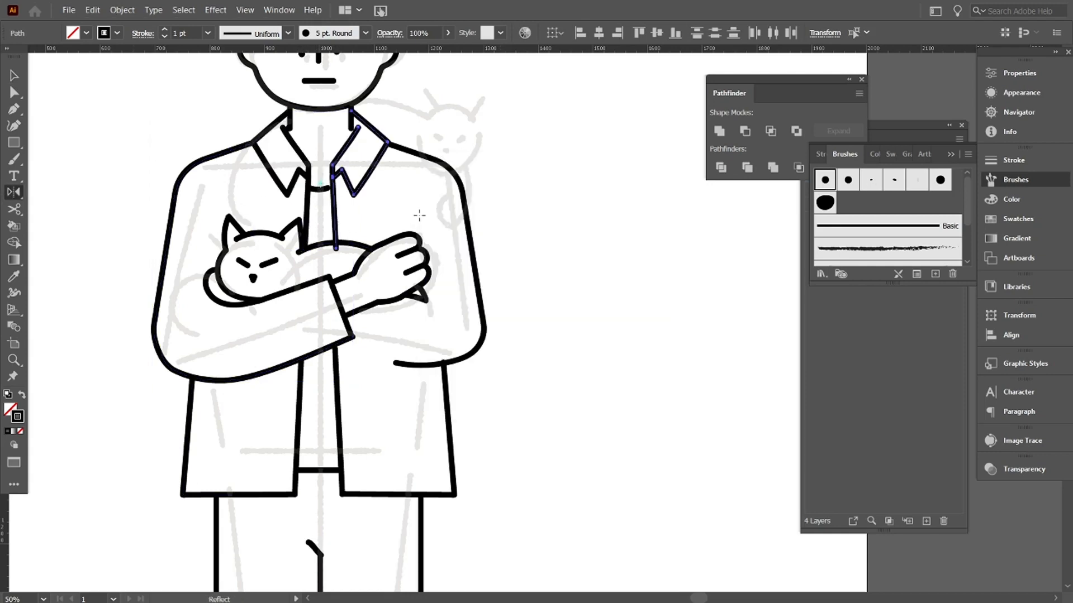
Step: Move the mirrored collar slightly inward and adjust the lower end of its shirt front line at the cat's back
{"action": "left_click", "coordinate": [14, 80]}
{"action": "left_click", "coordinate": [358, 224]}
{"action": "key", "text": "a"}
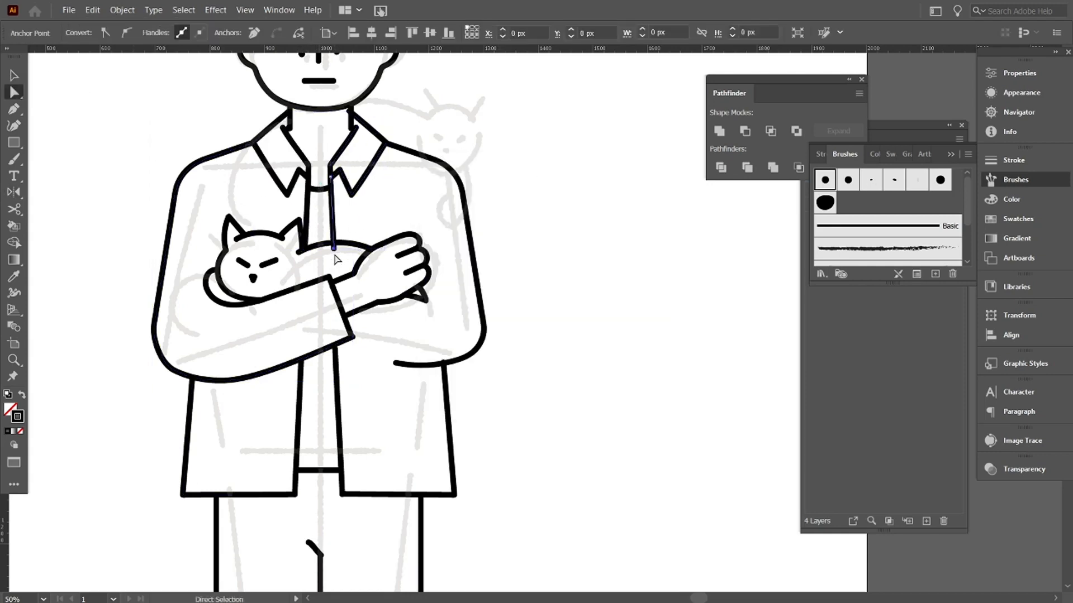
{"action": "left_click", "coordinate": [336, 247]}
{"action": "key", "text": "ctrl+equal"}
{"action": "key", "text": "ctrl+equal"}
{"action": "key", "text": "ctrl+equal"}
{"action": "left_click_drag", "start_coordinate": [556, 246], "coordinate": [522, 273]}
{"action": "left_click_drag", "start_coordinate": [535, 323], "coordinate": [535, 303]}
{"action": "left_click_drag", "start_coordinate": [553, 192], "coordinate": [518, 222]}
{"action": "left_click", "coordinate": [525, 106]}
{"action": "left_click", "coordinate": [169, 169]}
{"action": "key", "text": "space"}
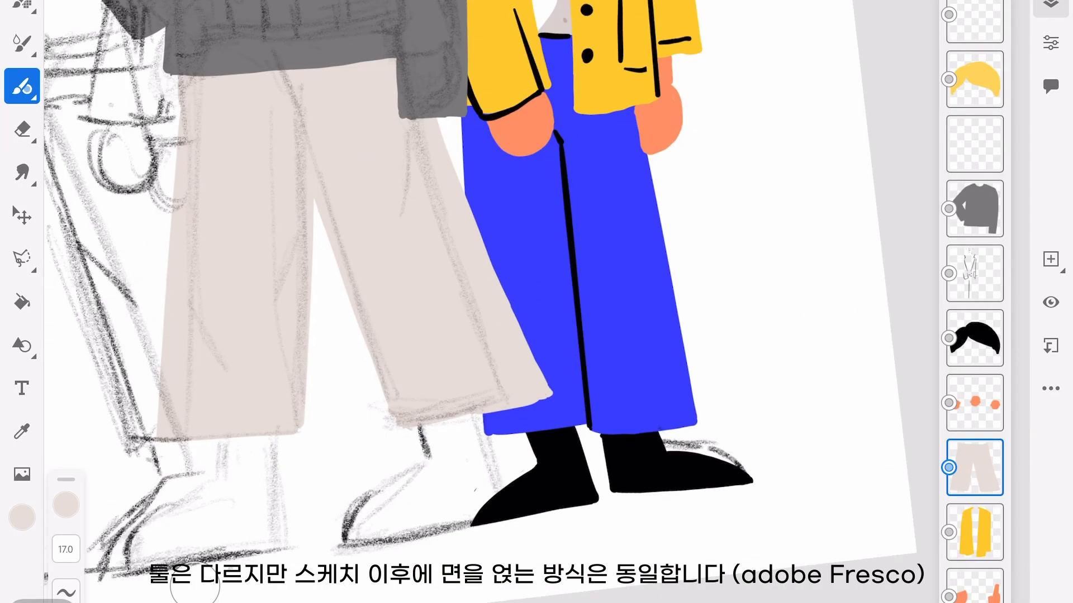
Step: In Adobe Fresco, move the grey sweater and sketch layers down the stack and place a new layer directly above the sweater
{"action": "scroll", "coordinate": [481, 301], "scroll_direction": "down", "scroll_amount": 5}
{"action": "left_click", "coordinate": [974, 273]}
{"action": "left_click_drag", "start_coordinate": [975, 208], "coordinate": [975, 472]}
{"action": "left_click_drag", "start_coordinate": [975, 273], "coordinate": [972, 491]}
{"action": "left_click", "coordinate": [1050, 259]}
{"action": "left_click", "coordinate": [452, 168]}
{"action": "scroll", "coordinate": [516, 436], "scroll_direction": "up", "scroll_amount": 5}
{"action": "left_click_drag", "start_coordinate": [306, 285], "coordinate": [330, 341]}
{"action": "mouse_move", "coordinate": [975, 403]}
{"action": "left_mouse_down"}
{"action": "mouse_move", "coordinate": [979, 259]}
{"action": "mouse_move", "coordinate": [975, 273]}
{"action": "left_mouse_up"}
Step: Outline the hand below the grey sweater's sleeve with orange brush strokes
{"action": "left_click_drag", "start_coordinate": [515, 431], "coordinate": [566, 431]}
{"action": "scroll", "coordinate": [679, 452], "scroll_direction": "up", "scroll_amount": 5}
{"action": "left_click_drag", "start_coordinate": [331, 402], "coordinate": [436, 400]}
{"action": "left_click_drag", "start_coordinate": [436, 403], "coordinate": [404, 485]}
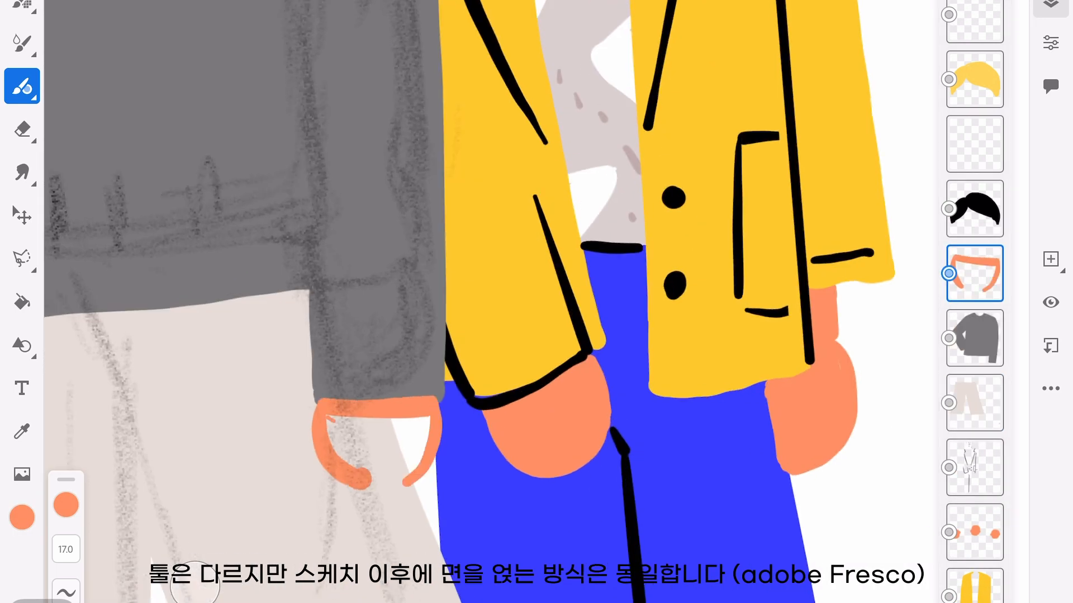
{"action": "left_click_drag", "start_coordinate": [335, 416], "coordinate": [414, 480]}
{"action": "left_click_drag", "start_coordinate": [315, 447], "coordinate": [356, 498]}
{"action": "mouse_move", "coordinate": [358, 498]}
{"action": "left_mouse_down"}
{"action": "mouse_move", "coordinate": [397, 494]}
{"action": "mouse_move", "coordinate": [440, 447]}
{"action": "left_mouse_up"}
Step: Undo the last change to the hand and redraw its orange top edge along the sleeve hem
{"action": "left_click", "coordinate": [22, 129]}
{"action": "key", "text": "ctrl+z"}
{"action": "left_click_drag", "start_coordinate": [320, 400], "coordinate": [436, 396]}
{"action": "left_click", "coordinate": [21, 85]}
{"action": "left_click_drag", "start_coordinate": [329, 405], "coordinate": [443, 401]}
{"action": "left_click", "coordinate": [22, 129]}
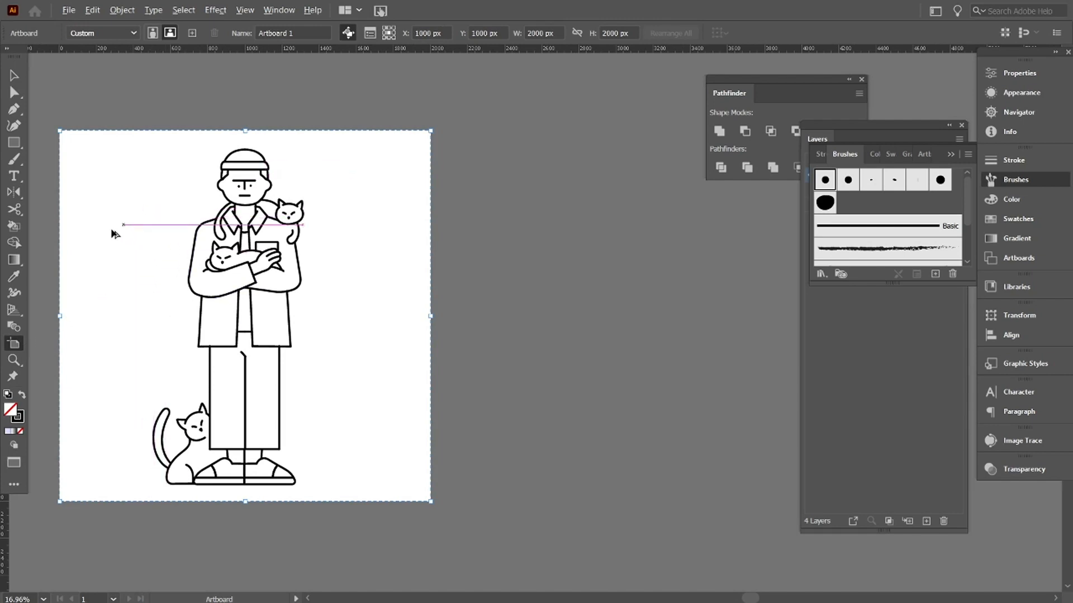
Step: Back in Illustrator, try to duplicate the artboard with its artwork beside the original, and undo it
{"action": "left_click_drag", "start_coordinate": [160, 226], "coordinate": [484, 240]}
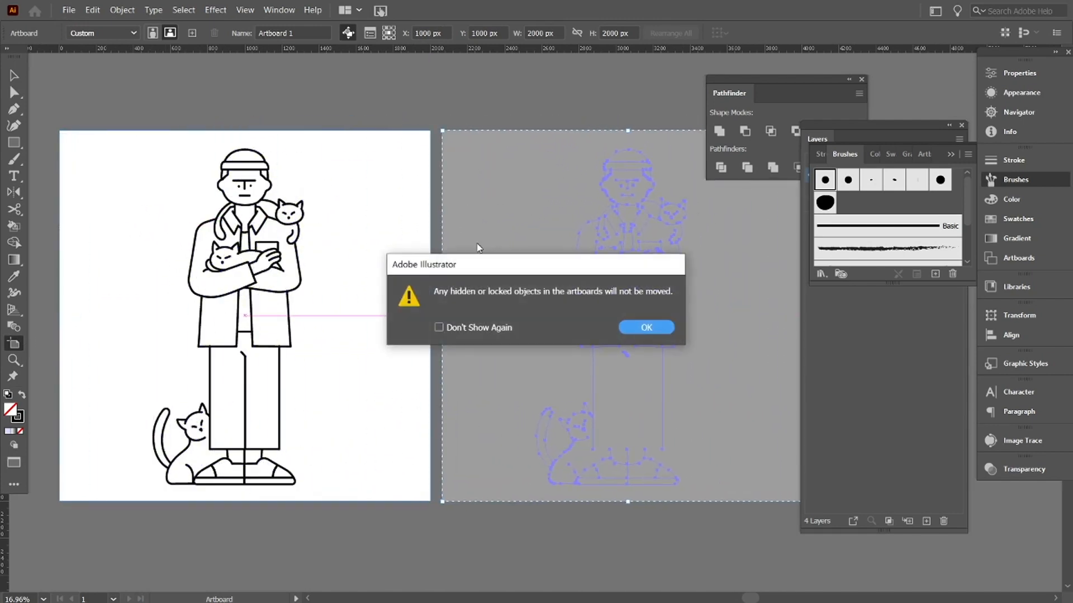
{"action": "left_click", "coordinate": [633, 327]}
{"action": "key", "text": "ctrl+z"}
{"action": "key", "text": "Escape"}
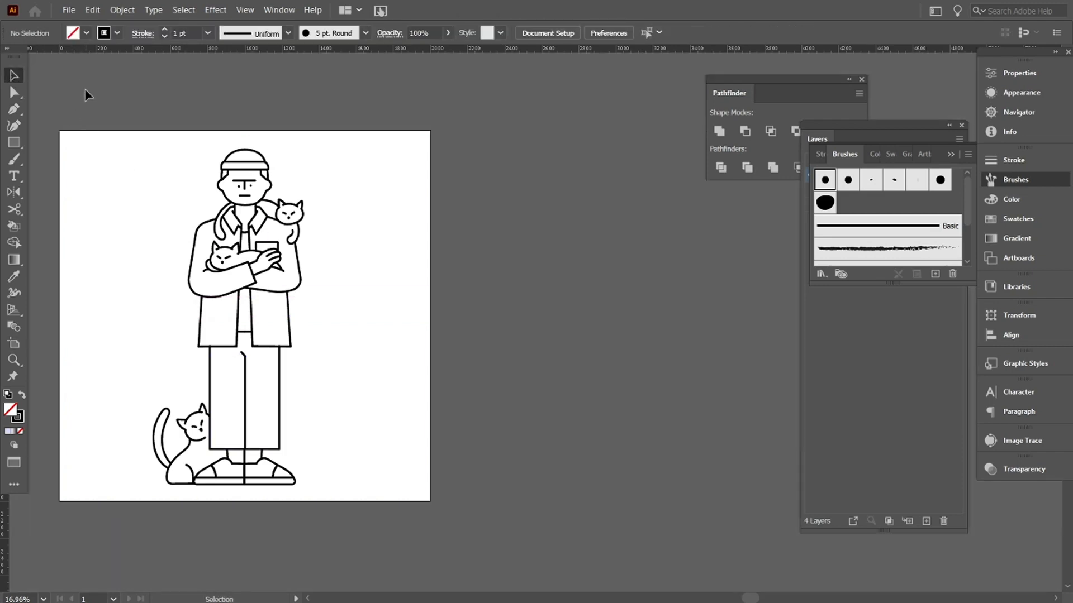
Step: Try placing a copy of the whole line drawing beside the artboard, and delete that copy
{"action": "left_click_drag", "start_coordinate": [116, 163], "coordinate": [335, 506]}
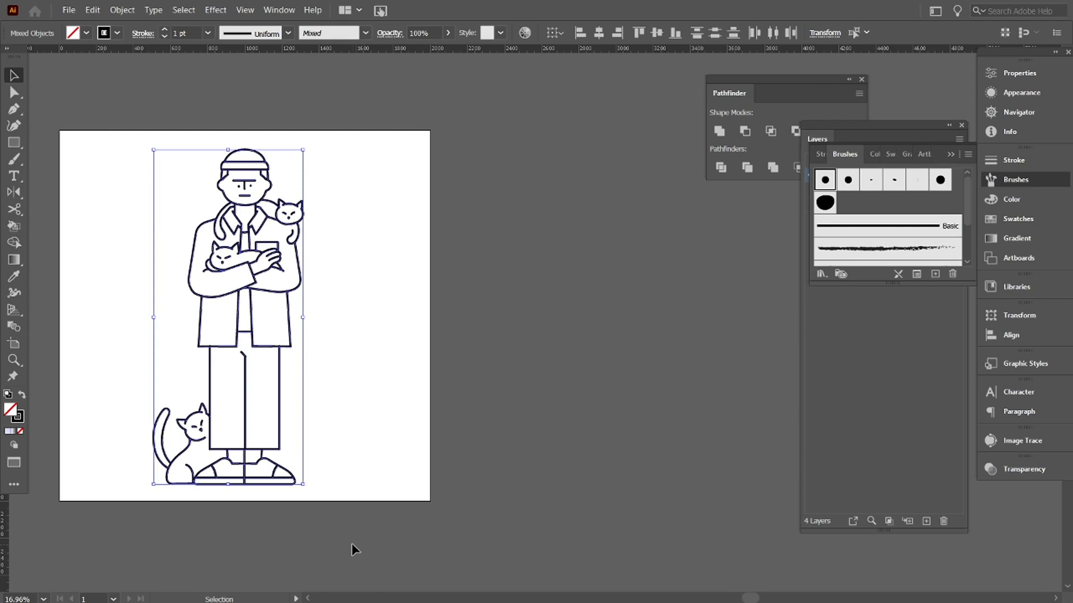
{"action": "left_click_drag", "start_coordinate": [381, 136], "coordinate": [290, 110]}
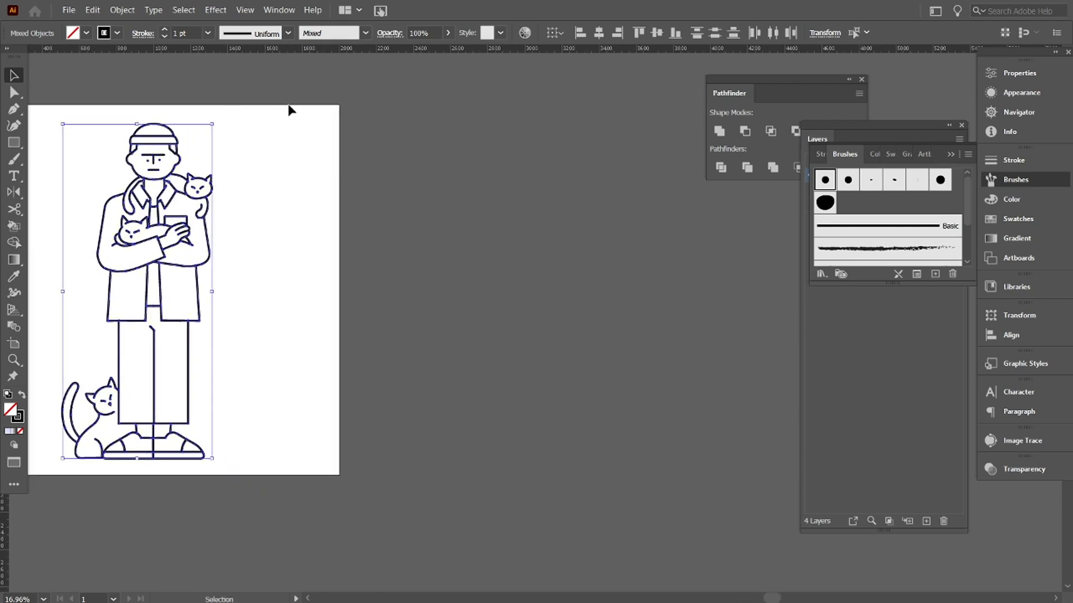
{"action": "left_click_drag", "start_coordinate": [186, 204], "coordinate": [227, 191]}
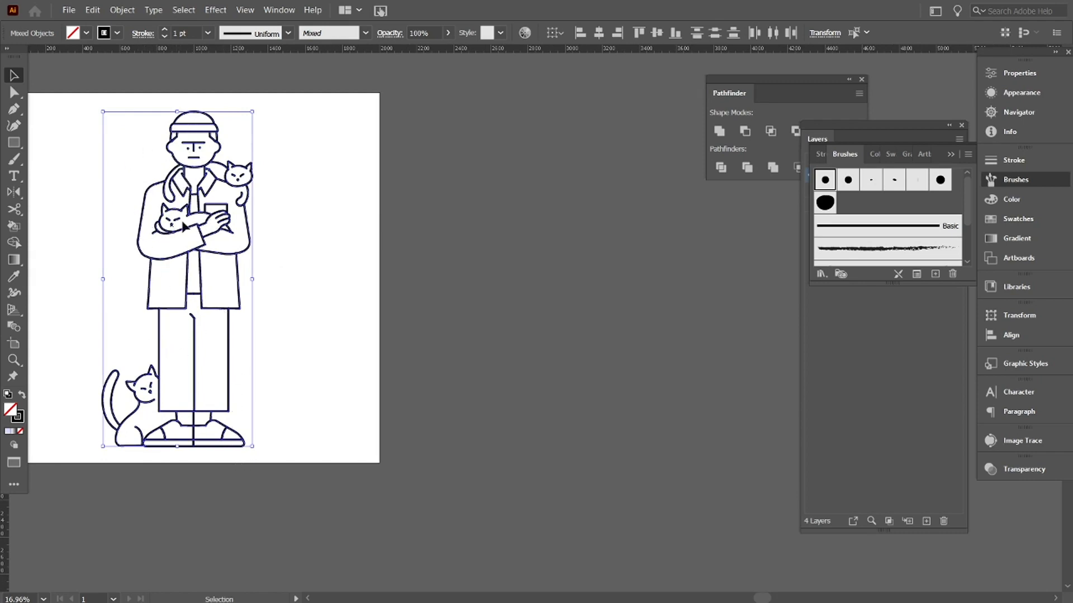
{"action": "left_click_drag", "start_coordinate": [190, 223], "coordinate": [402, 205]}
{"action": "left_click_drag", "start_coordinate": [489, 210], "coordinate": [490, 210]}
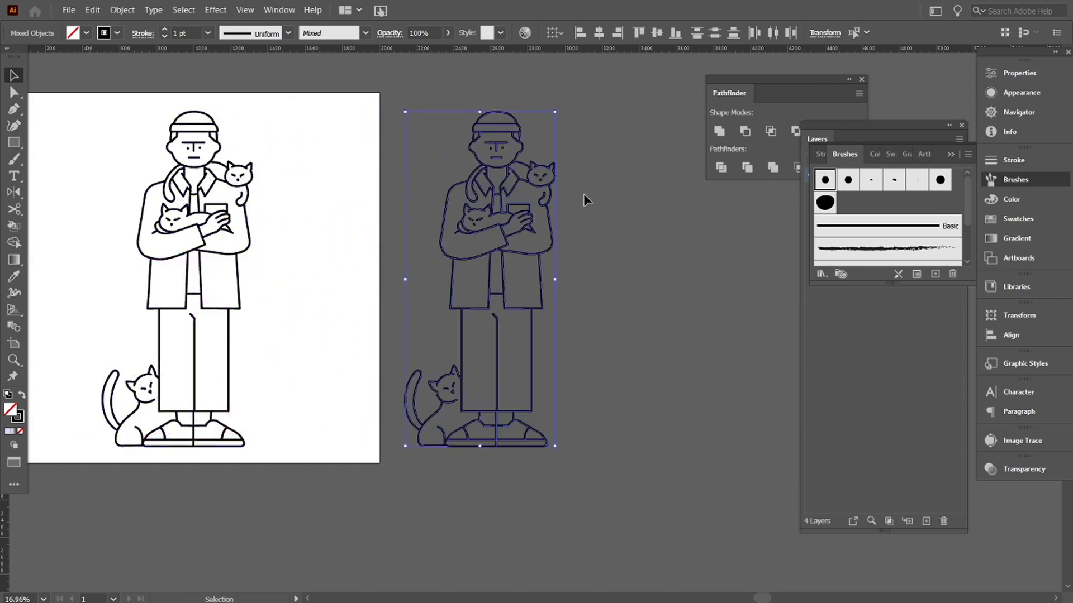
{"action": "left_click", "coordinate": [605, 215]}
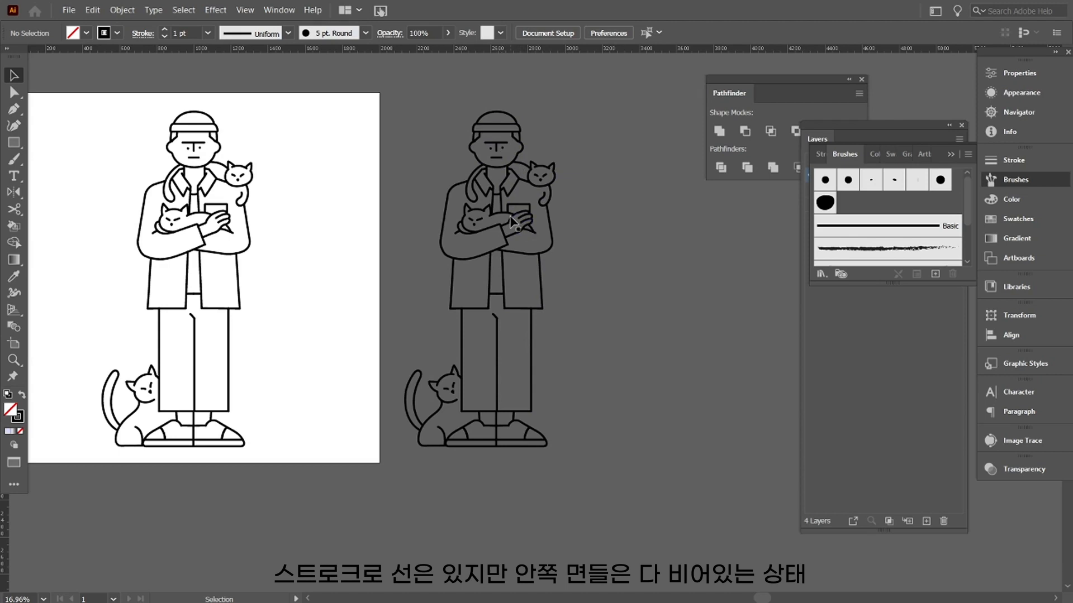
{"action": "left_click_drag", "start_coordinate": [444, 217], "coordinate": [587, 581]}
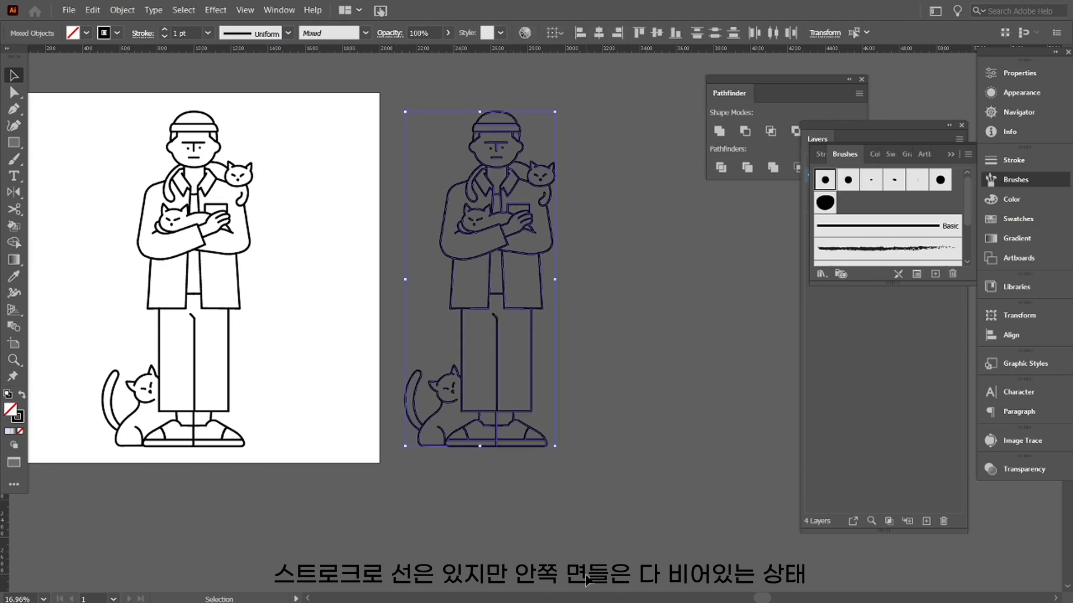
{"action": "key", "text": "Delete"}
Step: Duplicate the artboard together with its artwork to the right of the original
{"action": "left_click", "coordinate": [14, 343]}
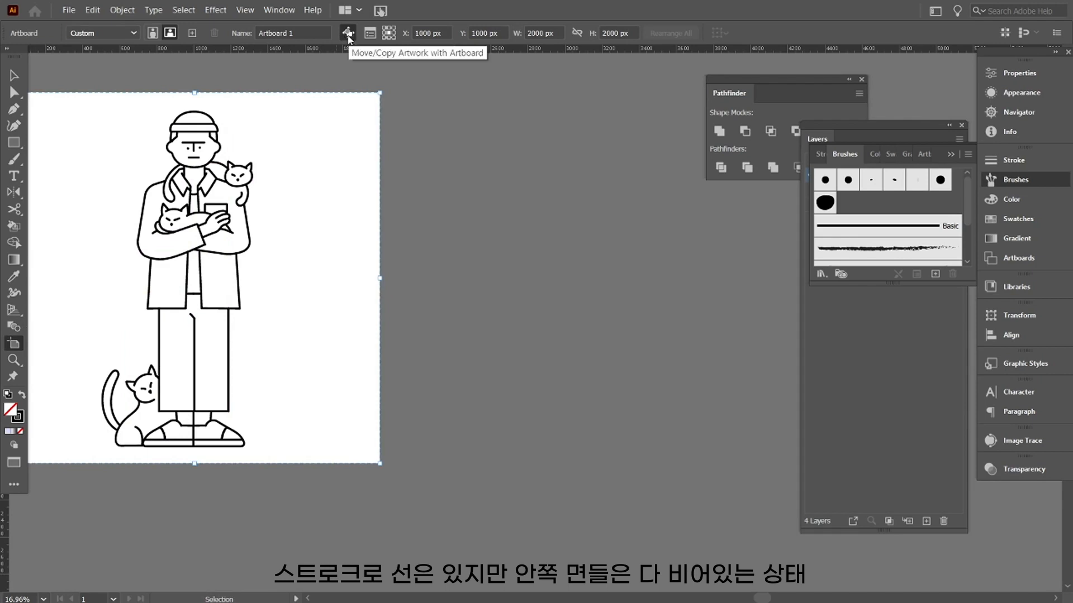
{"action": "left_click_drag", "start_coordinate": [77, 245], "coordinate": [462, 242]}
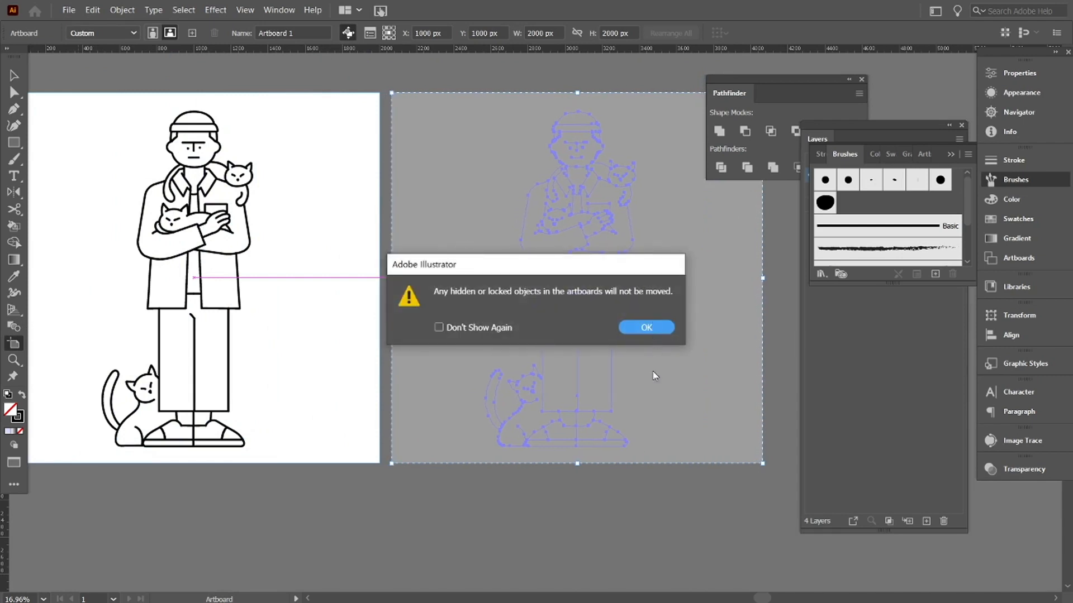
{"action": "left_click", "coordinate": [650, 328]}
{"action": "key", "text": "v"}
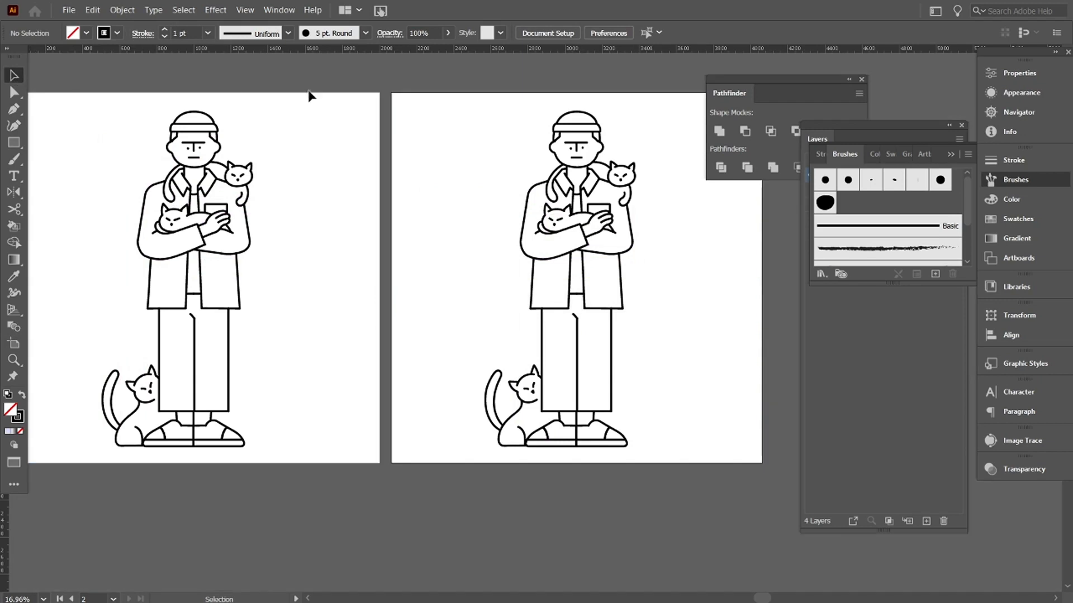
Step: On the copied drawing, lower the top anchor of the jacket's right side line so that it ends within the sleeve's lower line
{"action": "scroll", "coordinate": [393, 167], "scroll_direction": "right", "scroll_amount": 3}
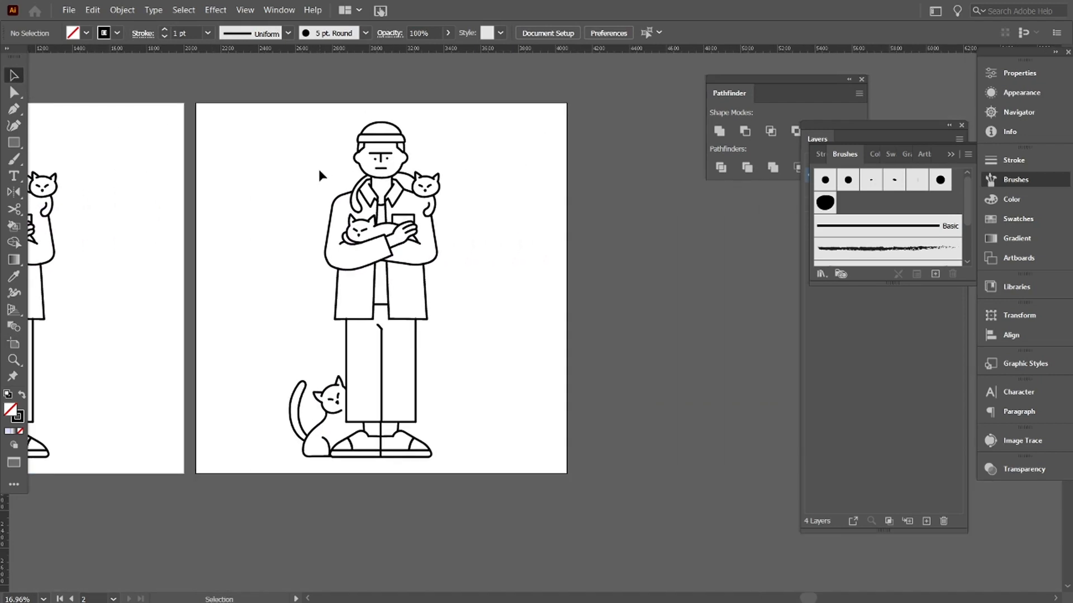
{"action": "left_click_drag", "start_coordinate": [601, 473], "coordinate": [246, 93]}
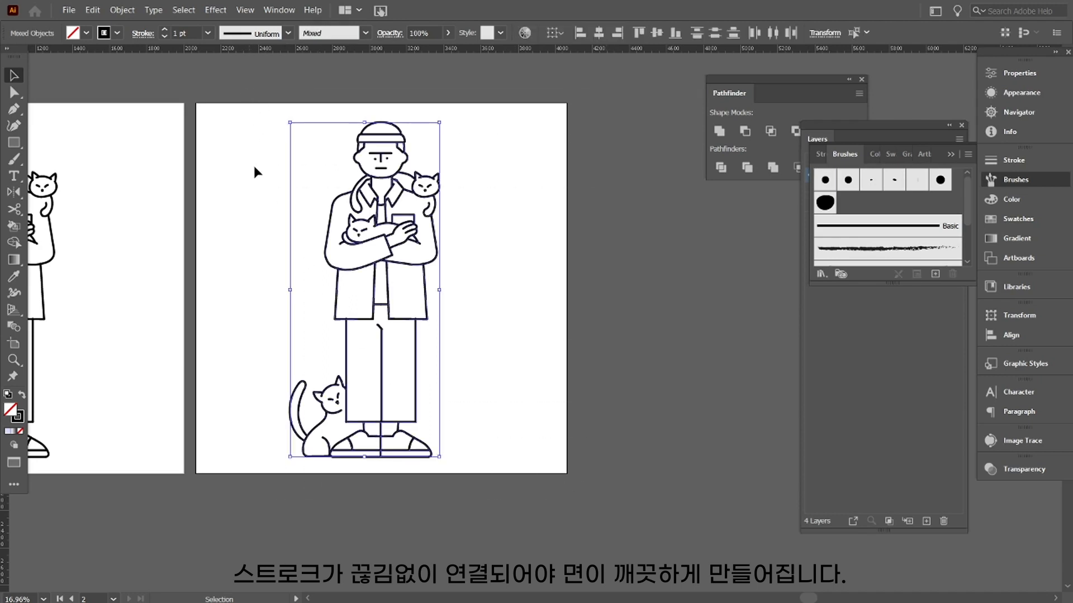
{"action": "left_click", "coordinate": [255, 164]}
{"action": "key", "text": "z"}
{"action": "left_click_drag", "start_coordinate": [294, 141], "coordinate": [494, 307]}
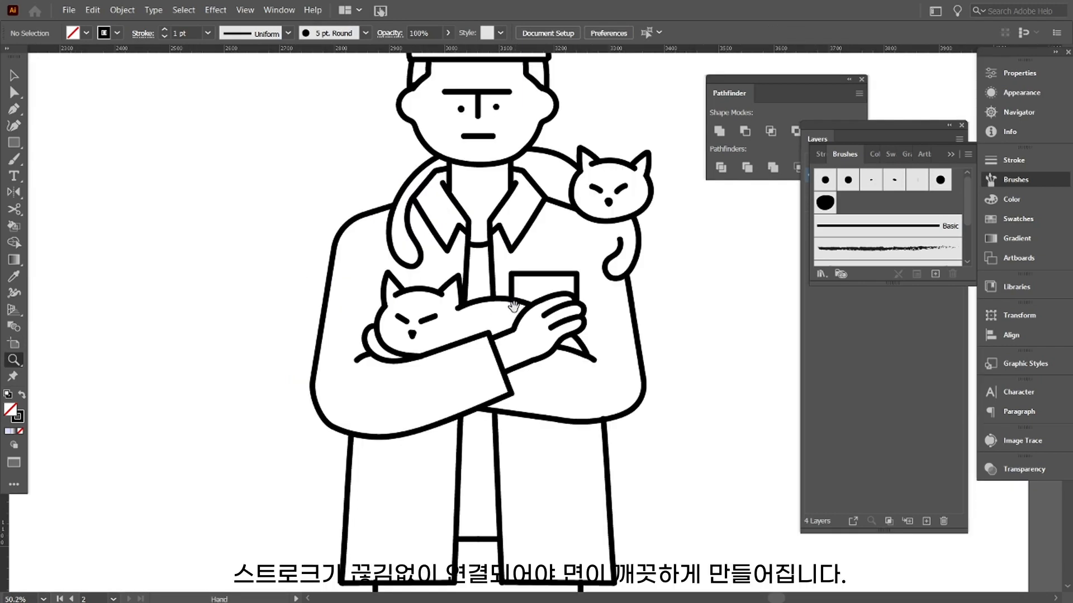
{"action": "key", "text": "a"}
{"action": "left_click", "coordinate": [605, 444]}
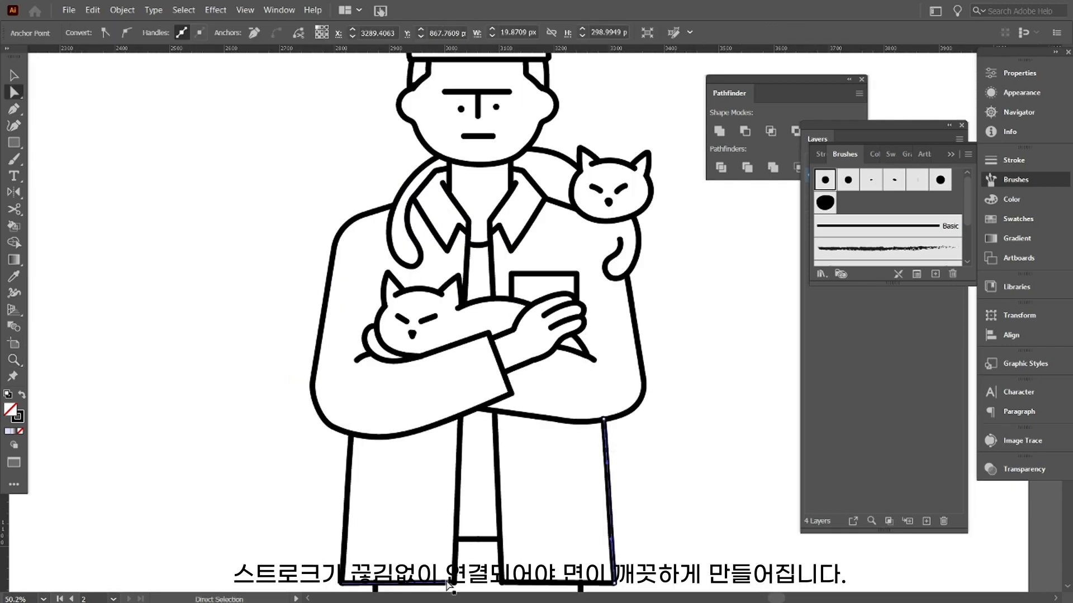
{"action": "key", "text": "ctrl+plus"}
{"action": "key", "text": "ctrl+plus"}
{"action": "key", "text": "ctrl+plus"}
{"action": "left_click_drag", "start_coordinate": [460, 172], "coordinate": [450, 204]}
{"action": "left_click_drag", "start_coordinate": [509, 109], "coordinate": [509, 113]}
{"action": "left_click", "coordinate": [542, 156]}
Step: Lower the top end of the right trouser leg's outer line so that it sits within the jacket hem
{"action": "left_click_drag", "start_coordinate": [542, 385], "coordinate": [495, 98]}
{"action": "left_click_drag", "start_coordinate": [423, 341], "coordinate": [360, 363]}
{"action": "left_click_drag", "start_coordinate": [393, 310], "coordinate": [393, 314]}
{"action": "left_click", "coordinate": [419, 346]}
{"action": "left_click_drag", "start_coordinate": [144, 340], "coordinate": [217, 339]}
Step: Simplify the path of the short slanted fly line at the top of the trousers' centre seam
{"action": "left_click", "coordinate": [158, 383]}
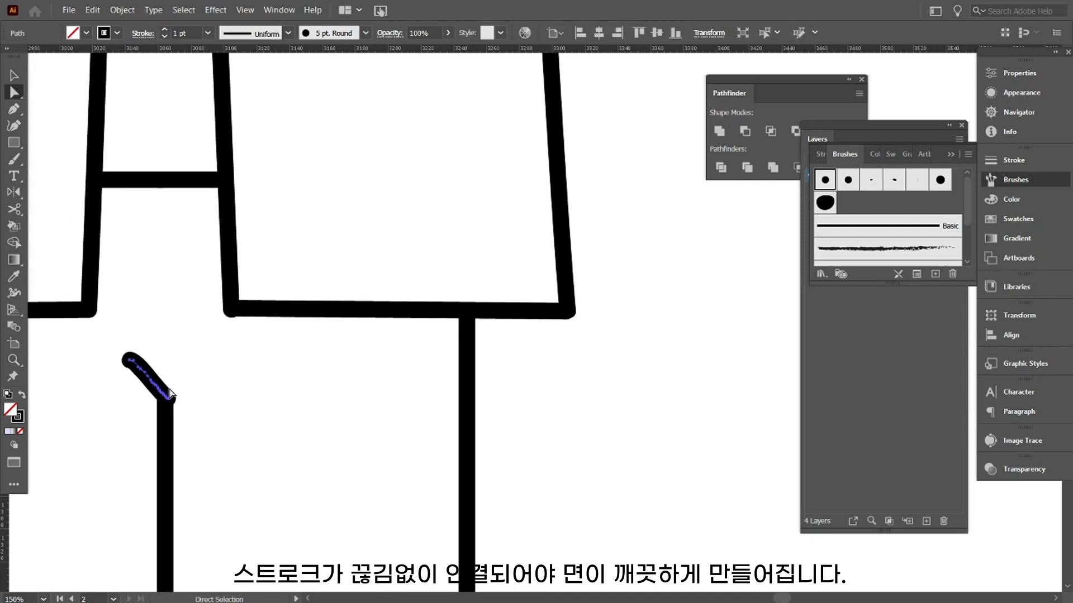
{"action": "left_click", "coordinate": [100, 129], "text": "shift"}
{"action": "left_click", "coordinate": [122, 10]}
{"action": "mouse_move", "coordinate": [239, 302]}
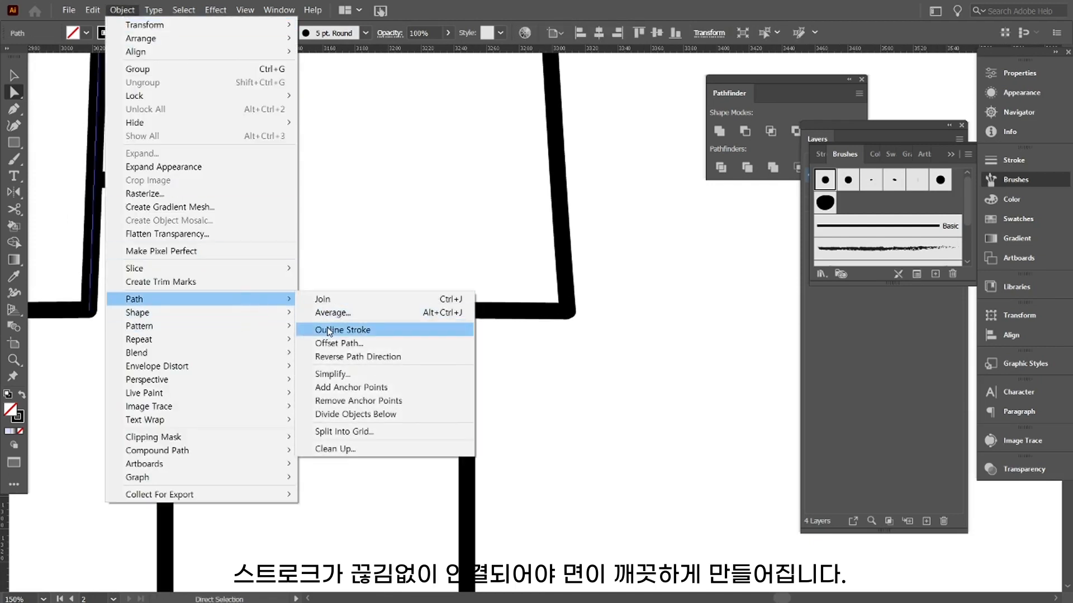
{"action": "left_click", "coordinate": [356, 375]}
{"action": "left_click", "coordinate": [500, 337]}
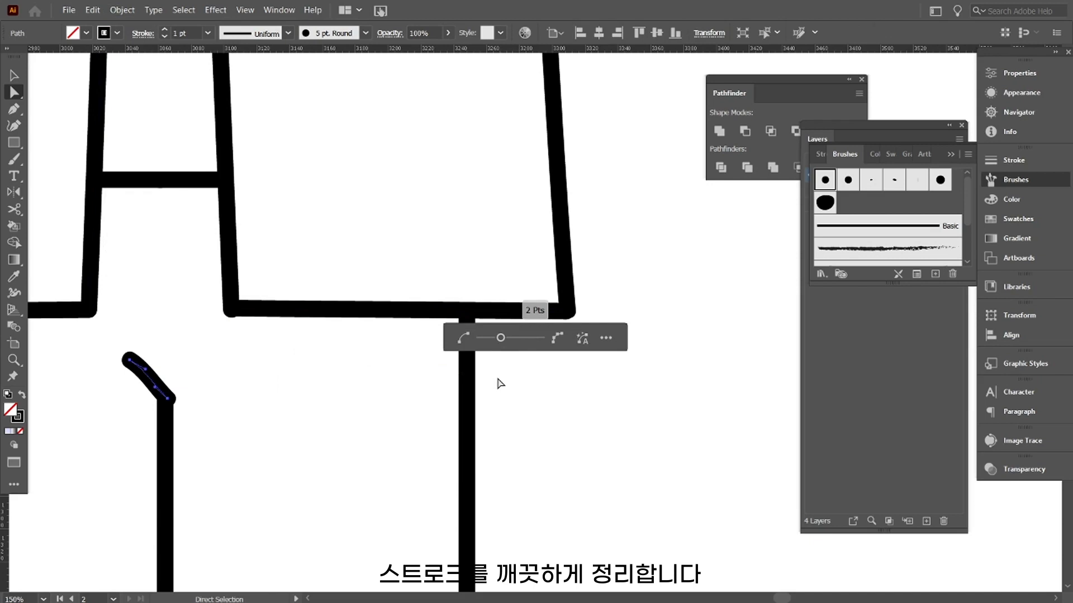
{"action": "left_click", "coordinate": [490, 366]}
Step: Straighten the slanted fly line by adjusting its anchors and position above the centre seam
{"action": "left_click_drag", "start_coordinate": [162, 345], "coordinate": [142, 373]}
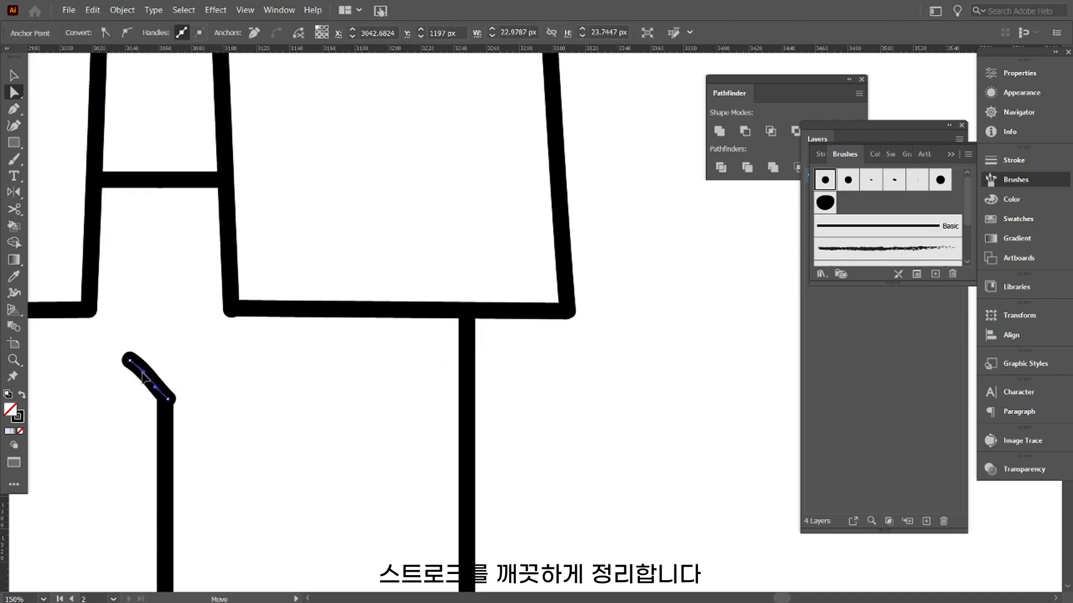
{"action": "left_click", "coordinate": [167, 346]}
{"action": "key", "text": "v"}
{"action": "left_click_drag", "start_coordinate": [137, 372], "coordinate": [131, 366]}
{"action": "left_click", "coordinate": [215, 343]}
Step: Adjust the anchor at the lower corner where the right jacket front edge meets the hem
{"action": "key", "text": "a"}
{"action": "left_click", "coordinate": [258, 311]}
{"action": "left_click", "coordinate": [230, 309]}
{"action": "mouse_move", "coordinate": [230, 309]}
{"action": "left_mouse_down"}
{"action": "mouse_move", "coordinate": [255, 310]}
{"action": "mouse_move", "coordinate": [230, 310]}
{"action": "left_mouse_up"}
{"action": "left_click", "coordinate": [246, 344]}
Step: Group the entire line drawing on the second artboard
{"action": "key", "text": "ctrl+minus"}
{"action": "key", "text": "ctrl+minus"}
{"action": "key", "text": "ctrl+minus"}
{"action": "key", "text": "ctrl+minus"}
{"action": "key", "text": "ctrl+minus"}
{"action": "key", "text": "ctrl+minus"}
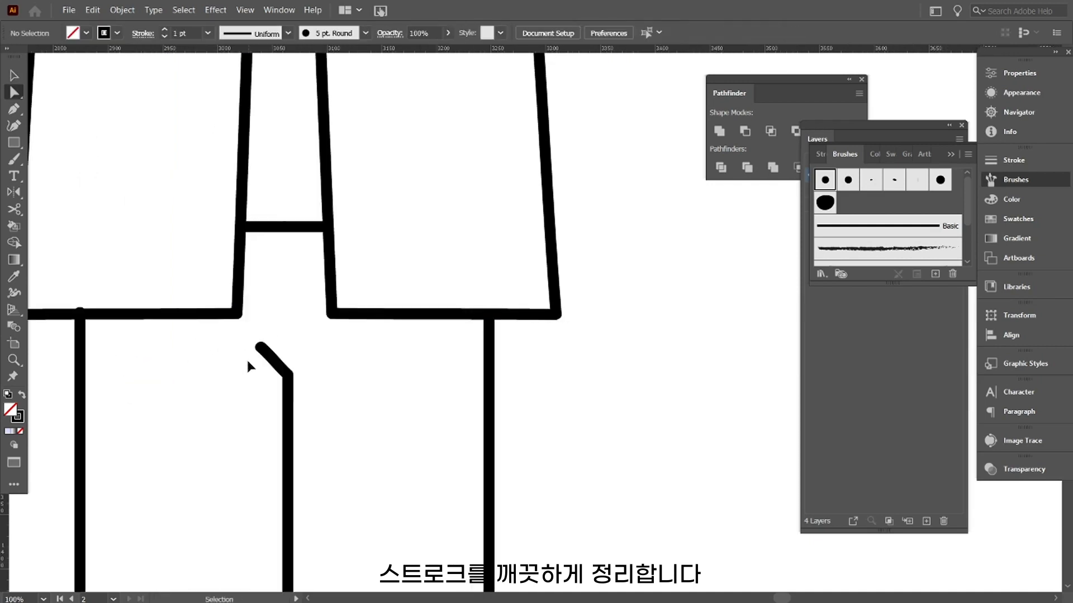
{"action": "left_click_drag", "start_coordinate": [545, 291], "coordinate": [417, 305]}
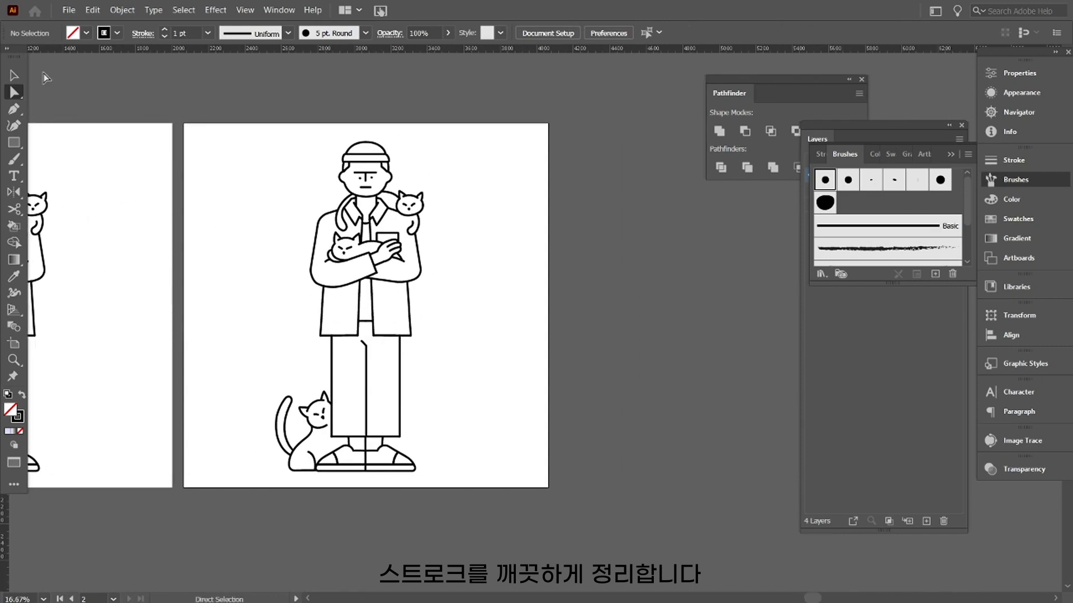
{"action": "key", "text": "v"}
{"action": "left_click_drag", "start_coordinate": [250, 113], "coordinate": [488, 494]}
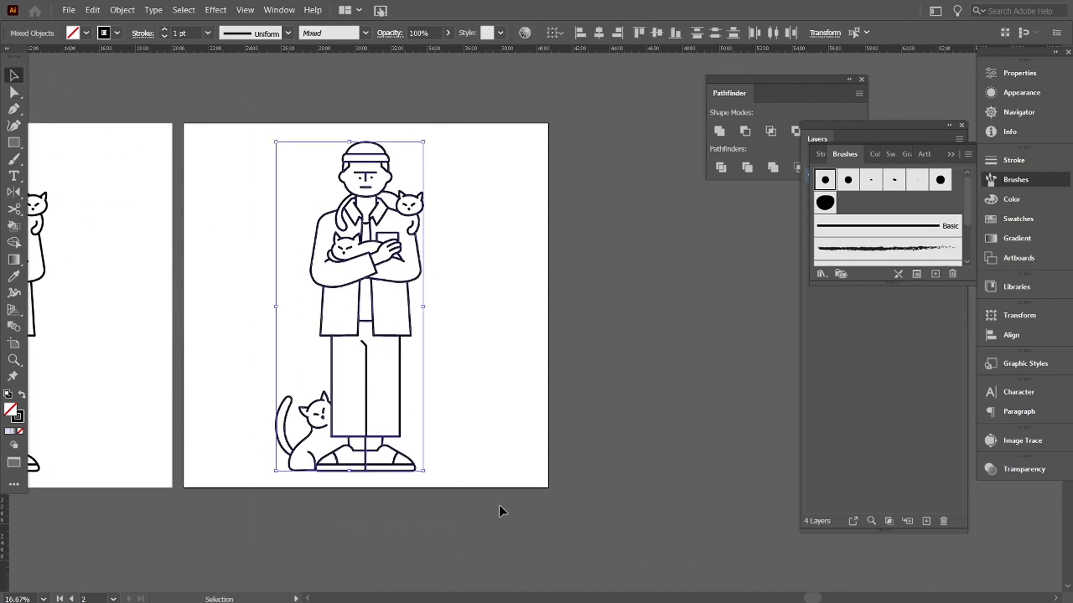
{"action": "key", "text": "ctrl+g"}
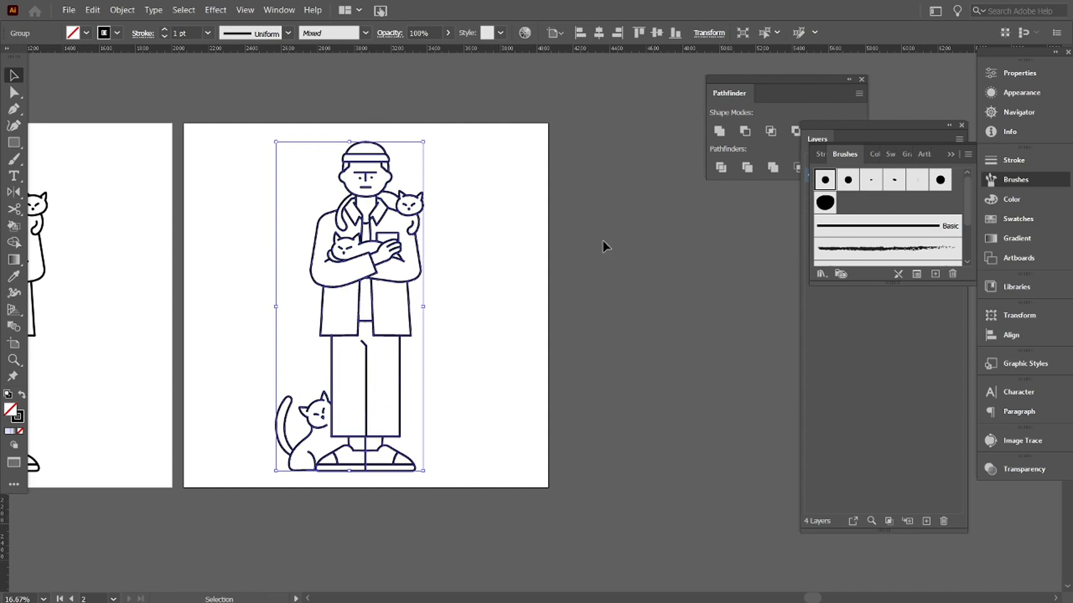
Step: Back up the grouped drawing by pasting a copy in place on a new layer, and hide that layer, leaving Layer 5 shown
{"action": "left_click", "coordinate": [888, 145]}
{"action": "left_click", "coordinate": [926, 521]}
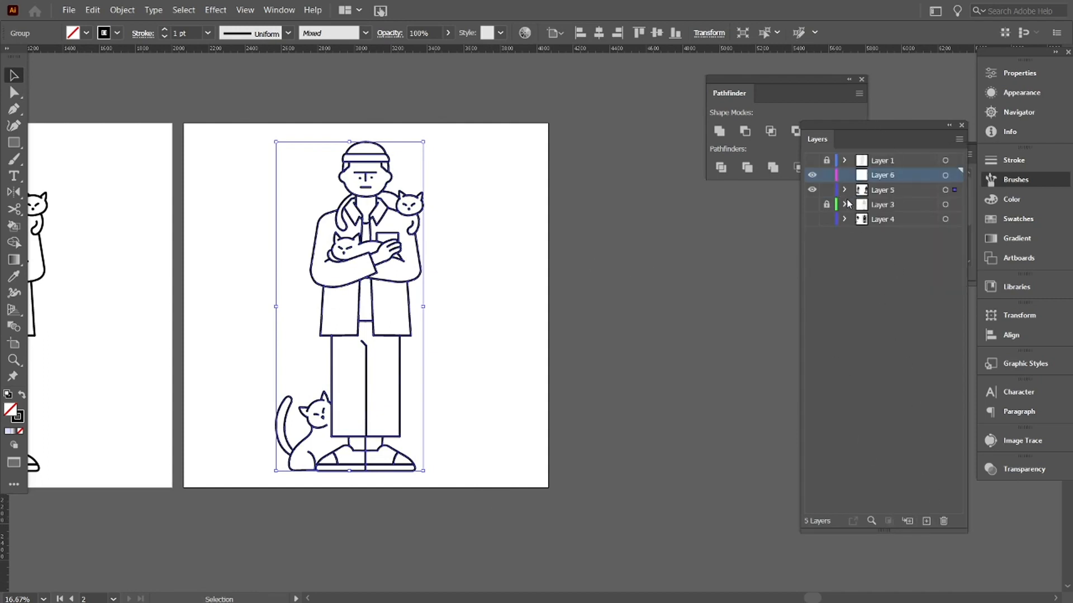
{"action": "left_click", "coordinate": [812, 191]}
{"action": "key", "text": "ctrl+f"}
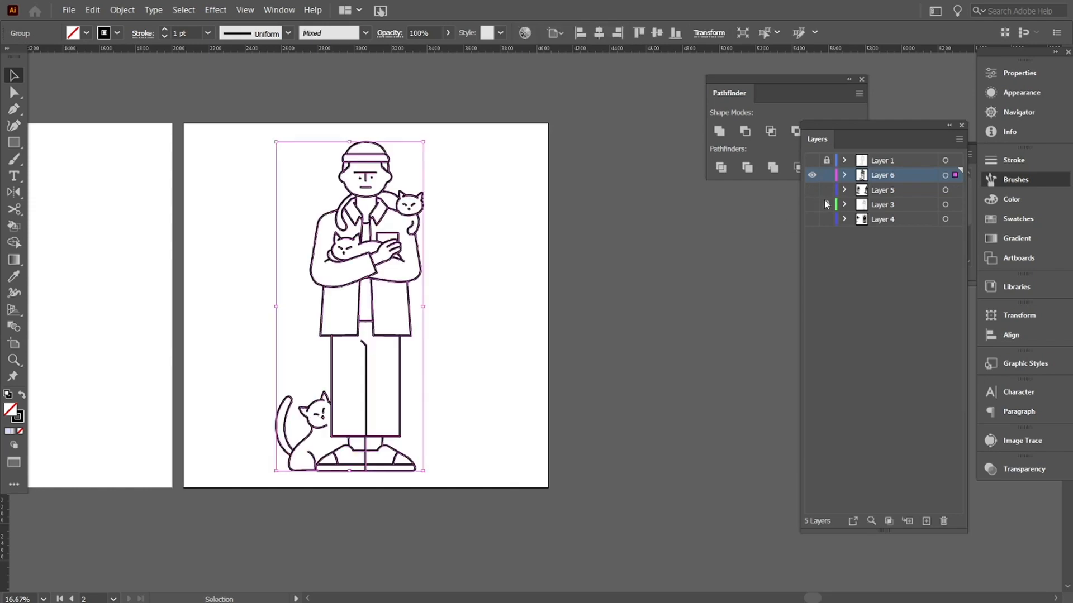
{"action": "left_click", "coordinate": [812, 175]}
{"action": "left_click", "coordinate": [812, 190]}
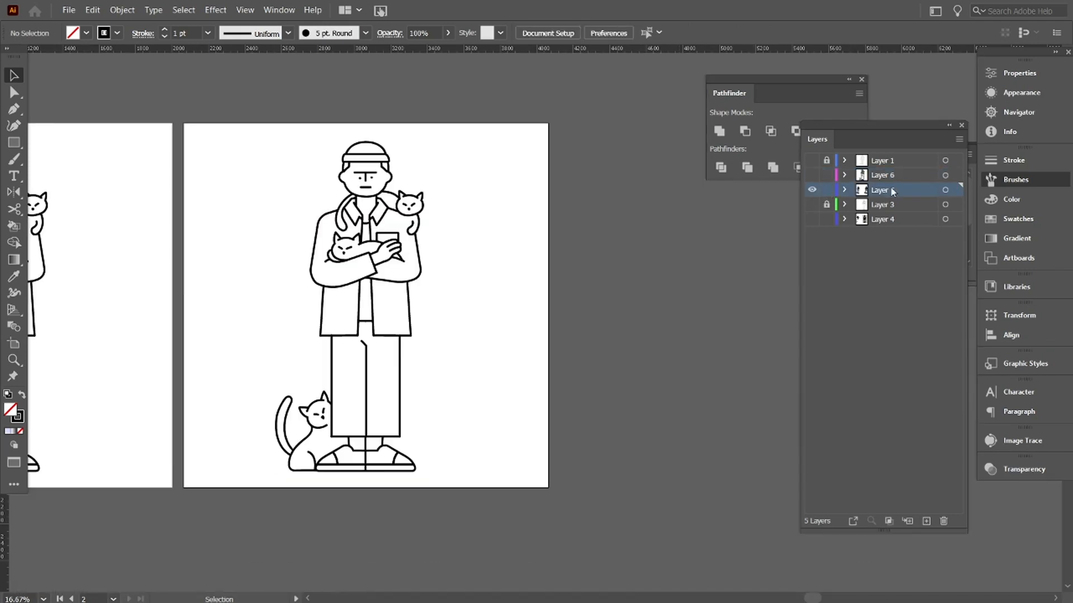
Step: Expand the appearance of the grouped line drawing on Layer 5
{"action": "left_click_drag", "start_coordinate": [365, 342], "coordinate": [290, 96]}
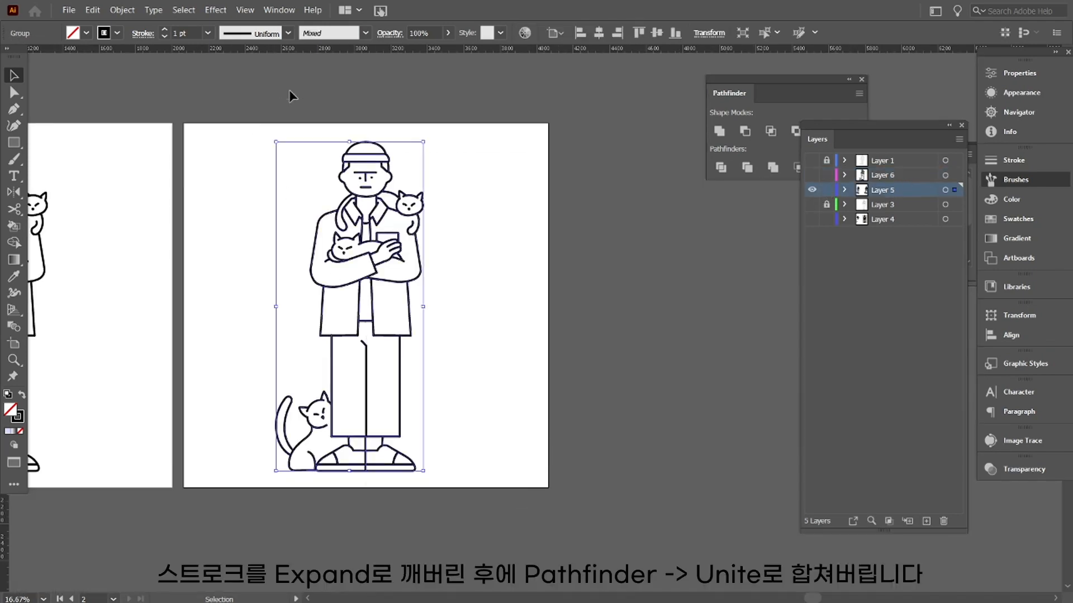
{"action": "left_click", "coordinate": [153, 9]}
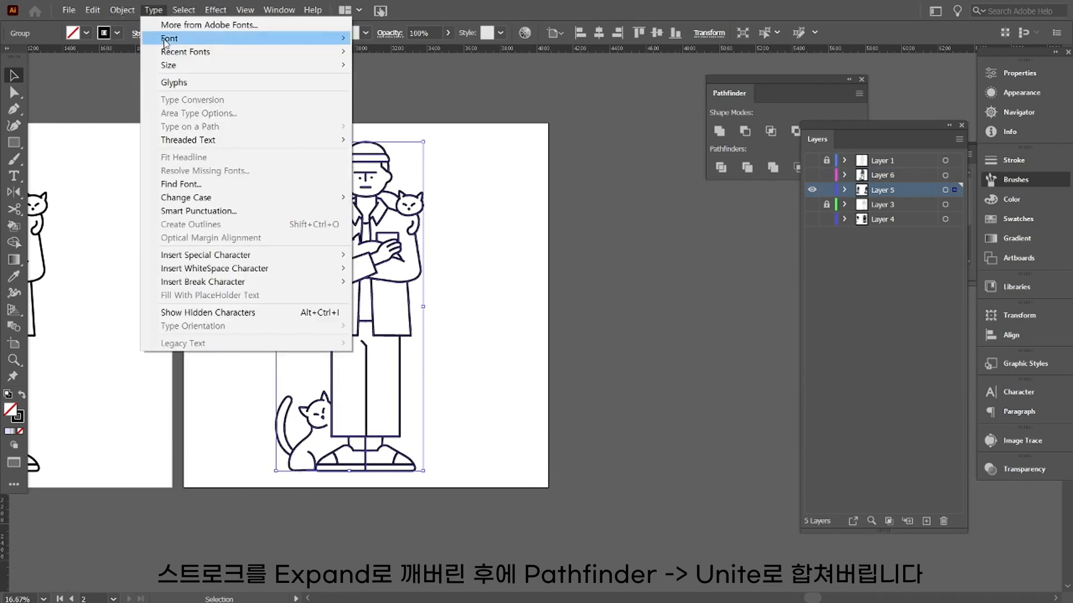
{"action": "left_click", "coordinate": [167, 166]}
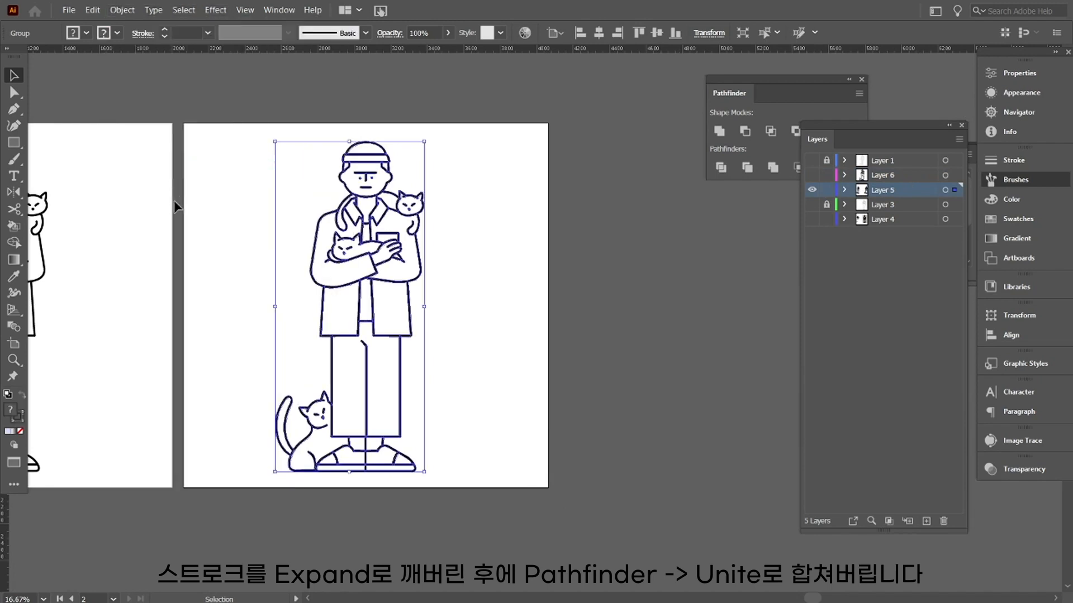
Step: Expand the fill and stroke of the line drawing and merge all its parts with Pathfinder Unite
{"action": "left_click", "coordinate": [137, 11]}
{"action": "left_click", "coordinate": [174, 147]}
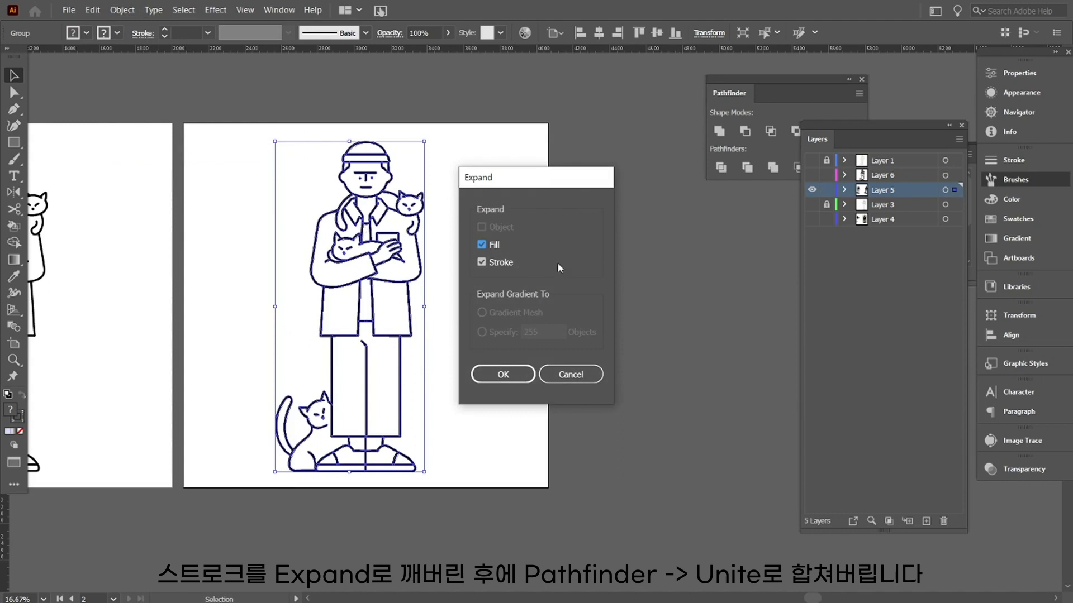
{"action": "left_click", "coordinate": [504, 375]}
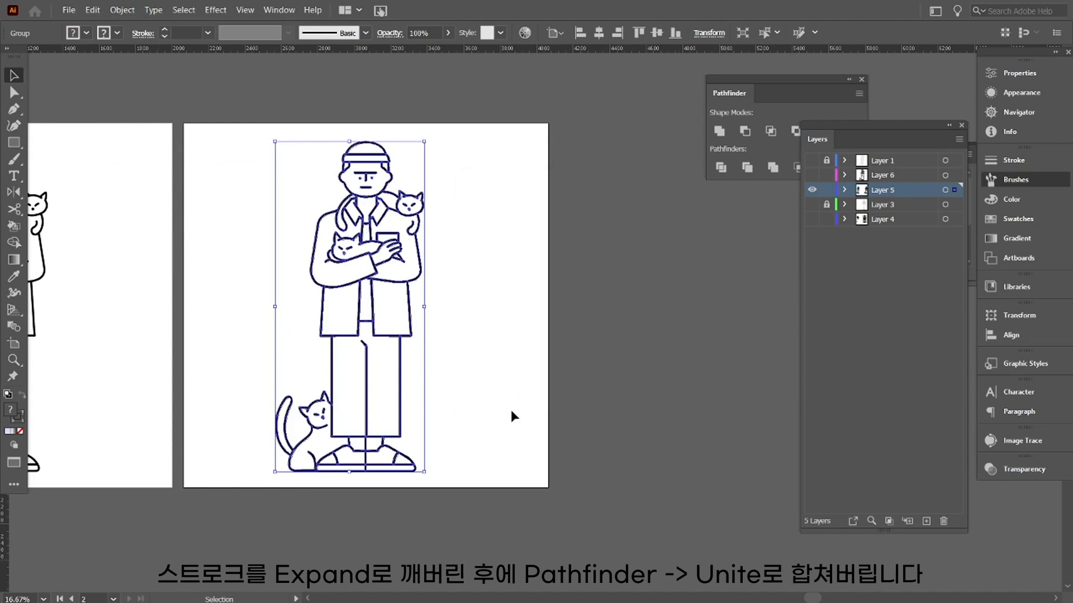
{"action": "left_click", "coordinate": [720, 134]}
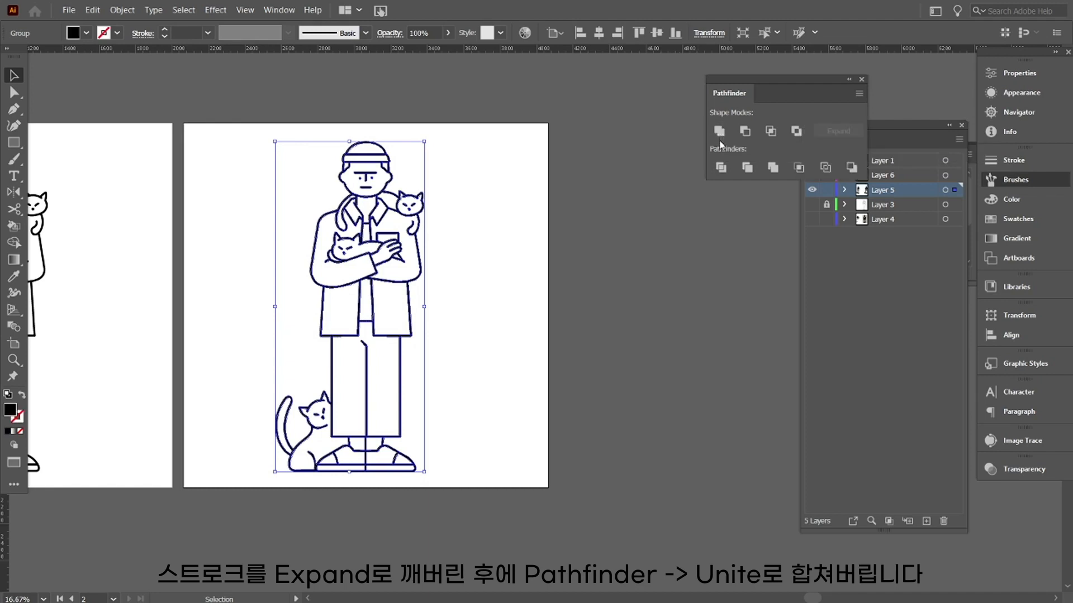
{"action": "left_click", "coordinate": [633, 239]}
Step: Try moving the united line drawing off the artboard and undo the move
{"action": "left_click", "coordinate": [415, 216]}
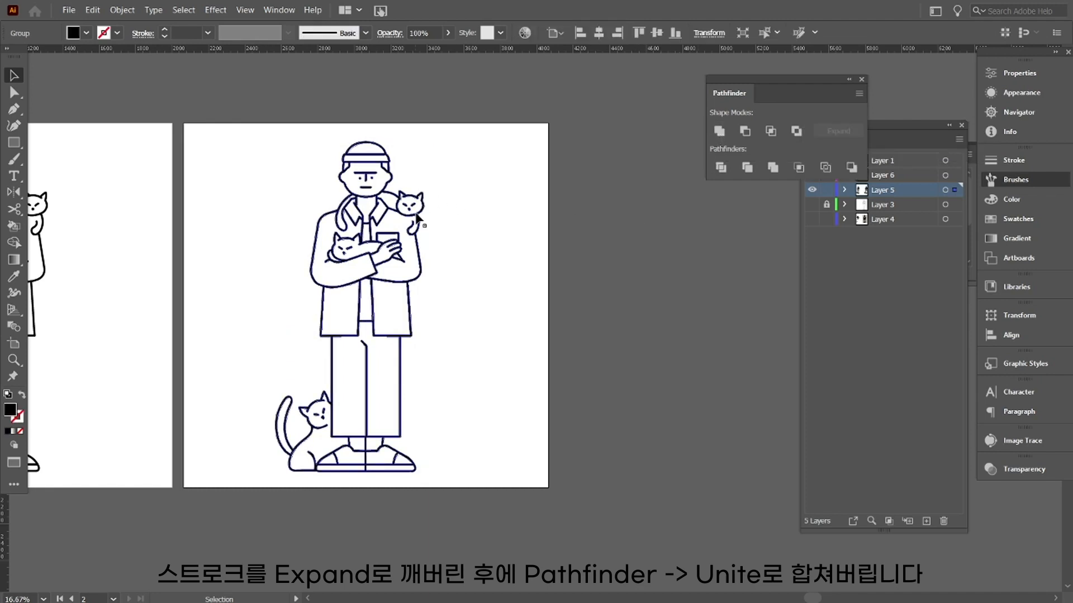
{"action": "left_click_drag", "start_coordinate": [416, 217], "coordinate": [709, 236]}
{"action": "left_click", "coordinate": [575, 240]}
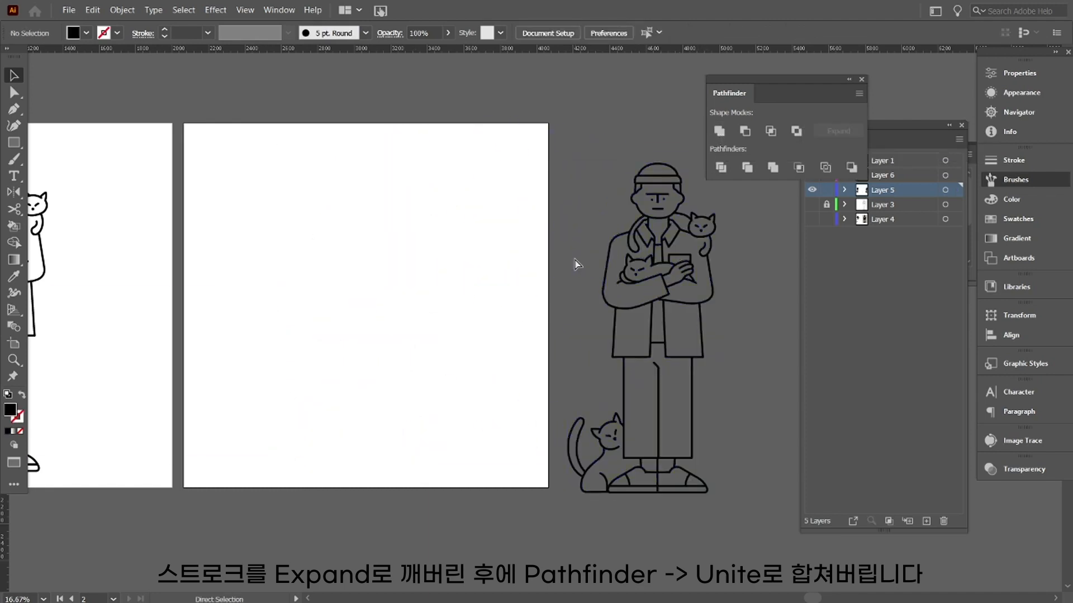
{"action": "key", "text": "ctrl+z"}
{"action": "left_click", "coordinate": [579, 274]}
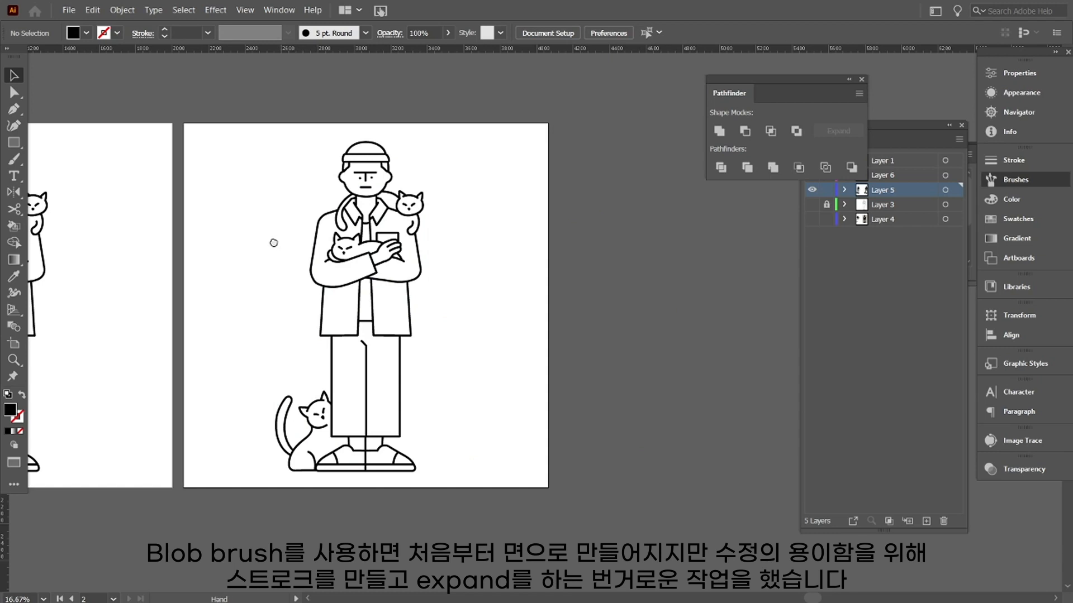
Step: Paint a short vertical Blob Brush test stroke beside the figure, select it to inspect its outline, and delete it
{"action": "left_click_drag", "start_coordinate": [279, 241], "coordinate": [263, 237]}
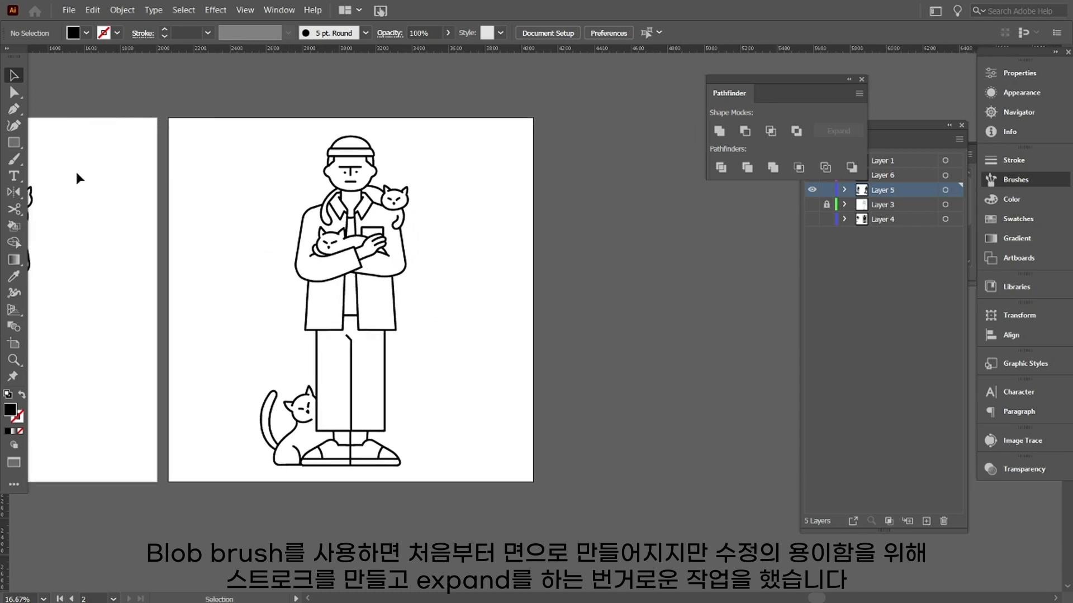
{"action": "left_click", "coordinate": [67, 222]}
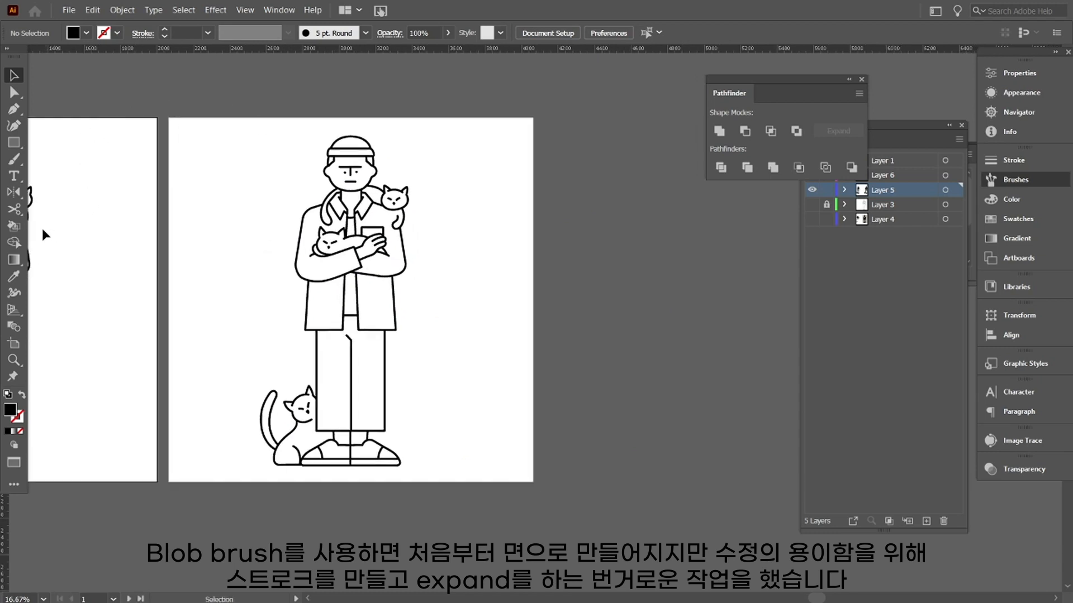
{"action": "left_click", "coordinate": [14, 158]}
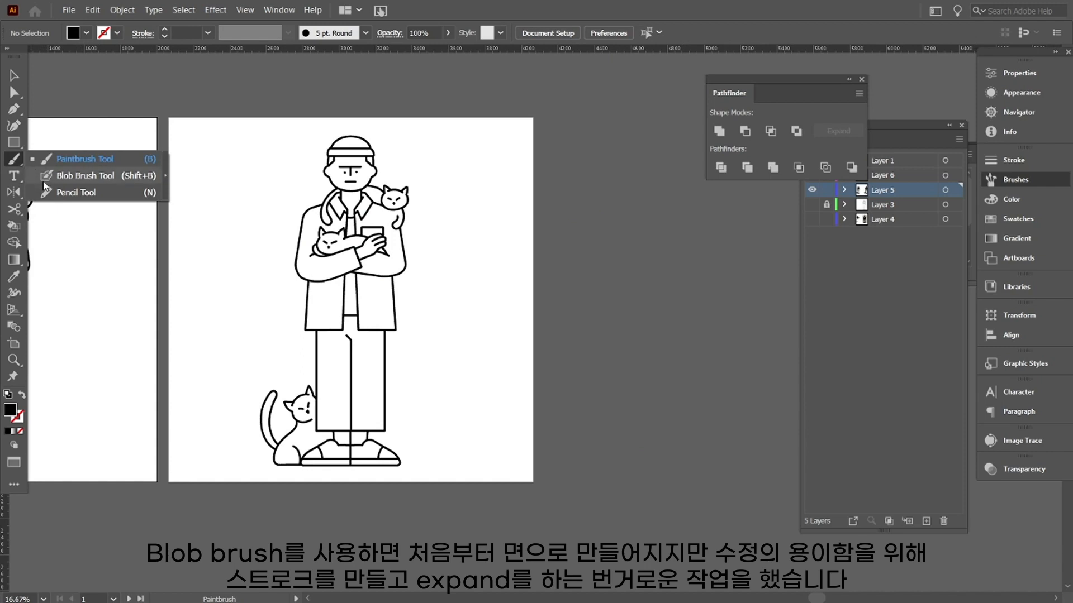
{"action": "left_click", "coordinate": [63, 175]}
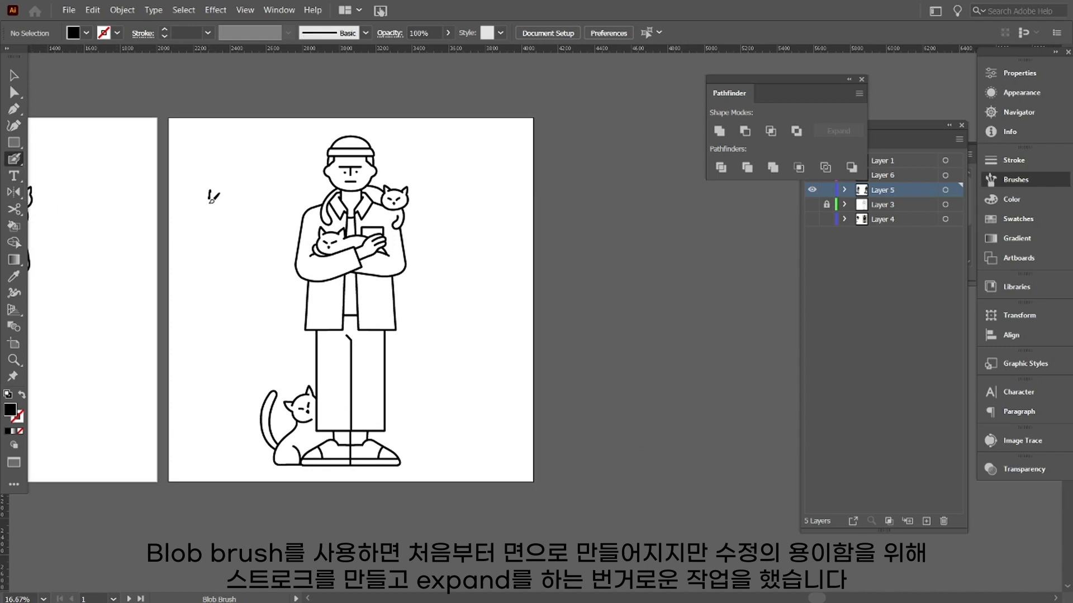
{"action": "left_click_drag", "start_coordinate": [209, 190], "coordinate": [209, 220]}
{"action": "key", "text": "v"}
{"action": "mouse_move", "coordinate": [168, 150]}
{"action": "left_mouse_down"}
{"action": "mouse_move", "coordinate": [209, 224]}
{"action": "mouse_move", "coordinate": [225, 228]}
{"action": "left_mouse_up"}
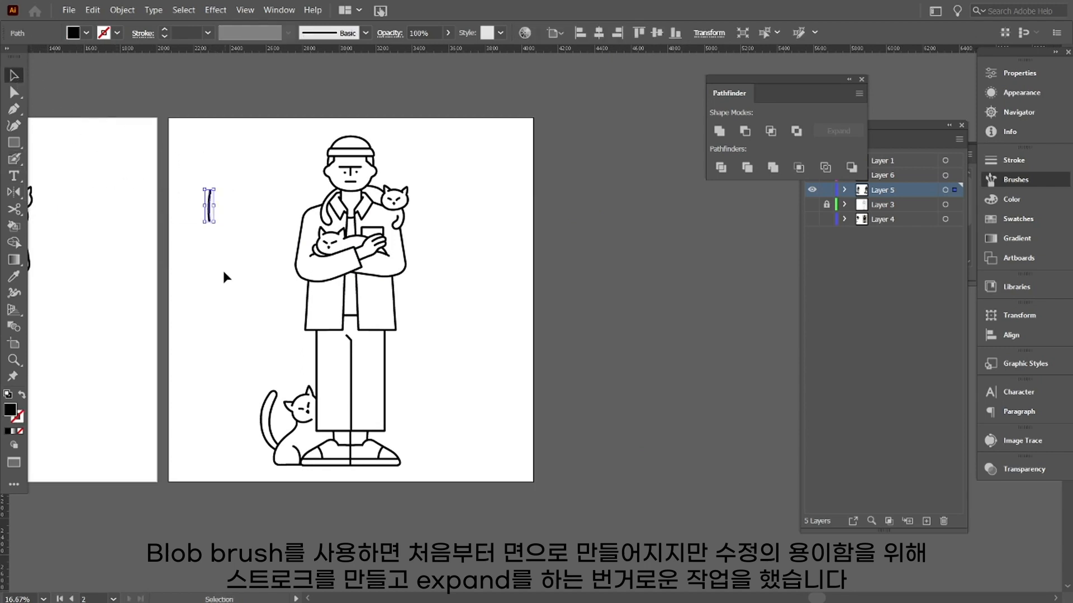
{"action": "left_click", "coordinate": [221, 283]}
{"action": "left_click_drag", "start_coordinate": [191, 192], "coordinate": [212, 315]}
{"action": "key", "text": "Delete"}
Step: Draw a rectangle covering the whole figure and cats on the second artboard and send it to the back
{"action": "left_click_drag", "start_coordinate": [227, 233], "coordinate": [154, 205]}
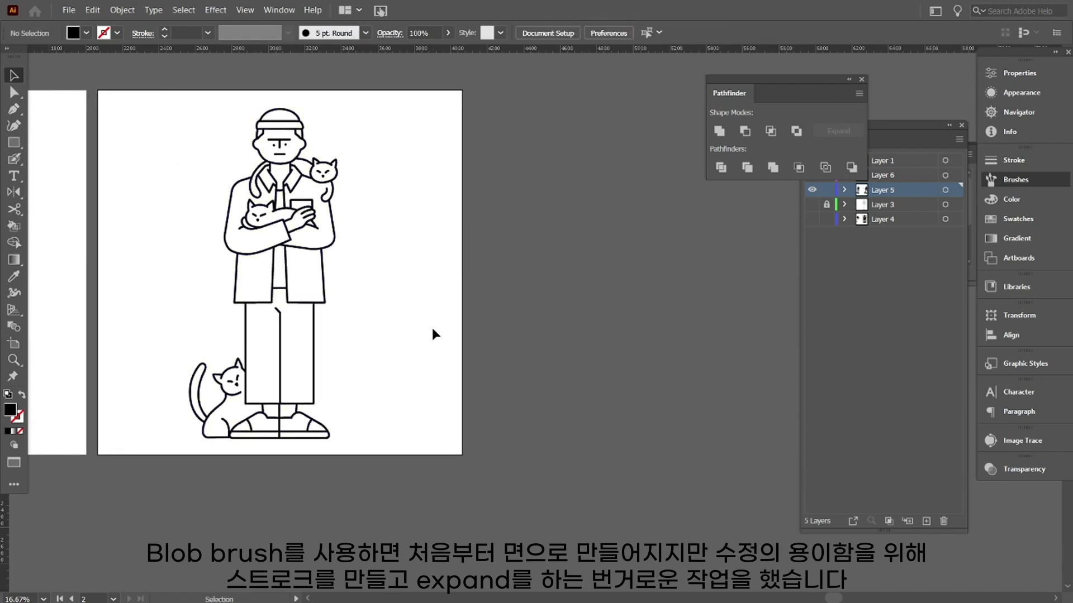
{"action": "left_click", "coordinate": [14, 143]}
{"action": "mouse_move", "coordinate": [141, 100]}
{"action": "left_mouse_down"}
{"action": "mouse_move", "coordinate": [274, 111]}
{"action": "mouse_move", "coordinate": [400, 385]}
{"action": "mouse_move", "coordinate": [414, 442]}
{"action": "left_mouse_up"}
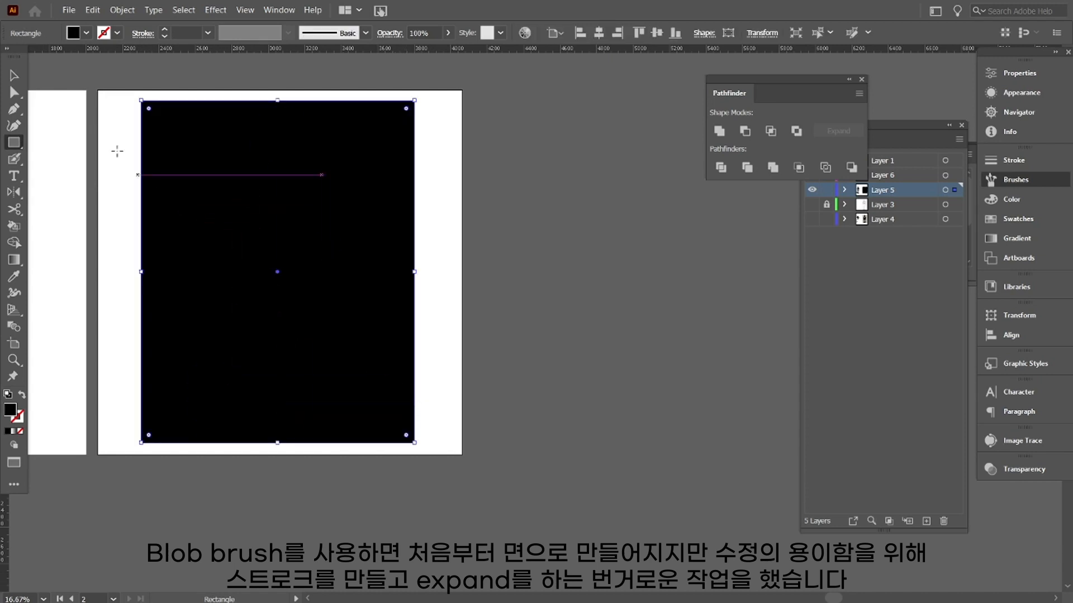
{"action": "left_click", "coordinate": [14, 81]}
{"action": "right_click", "coordinate": [286, 211]}
{"action": "mouse_move", "coordinate": [408, 434]}
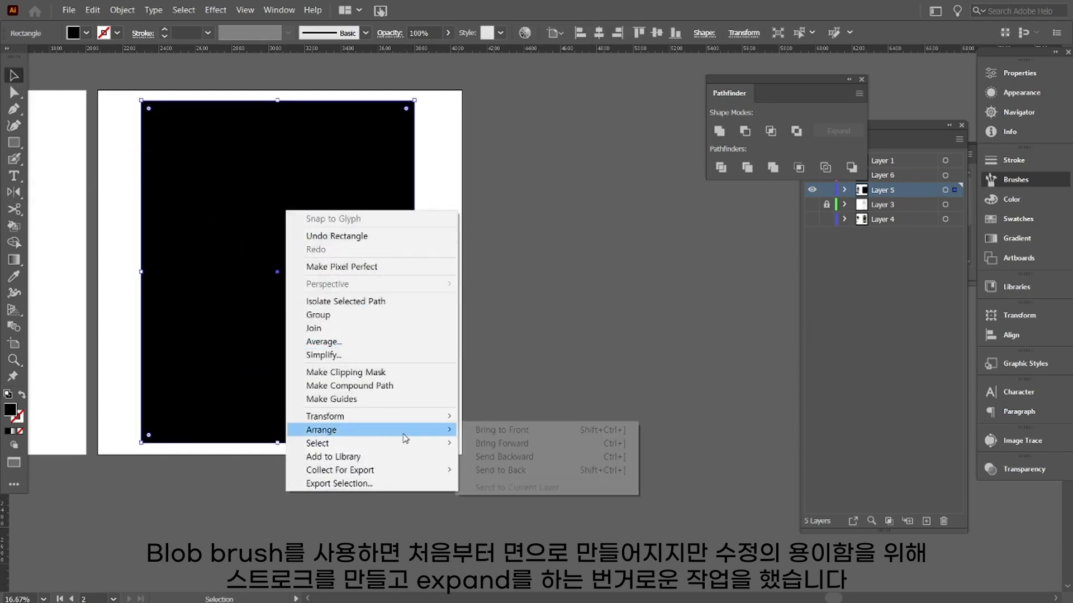
{"action": "left_click", "coordinate": [503, 470]}
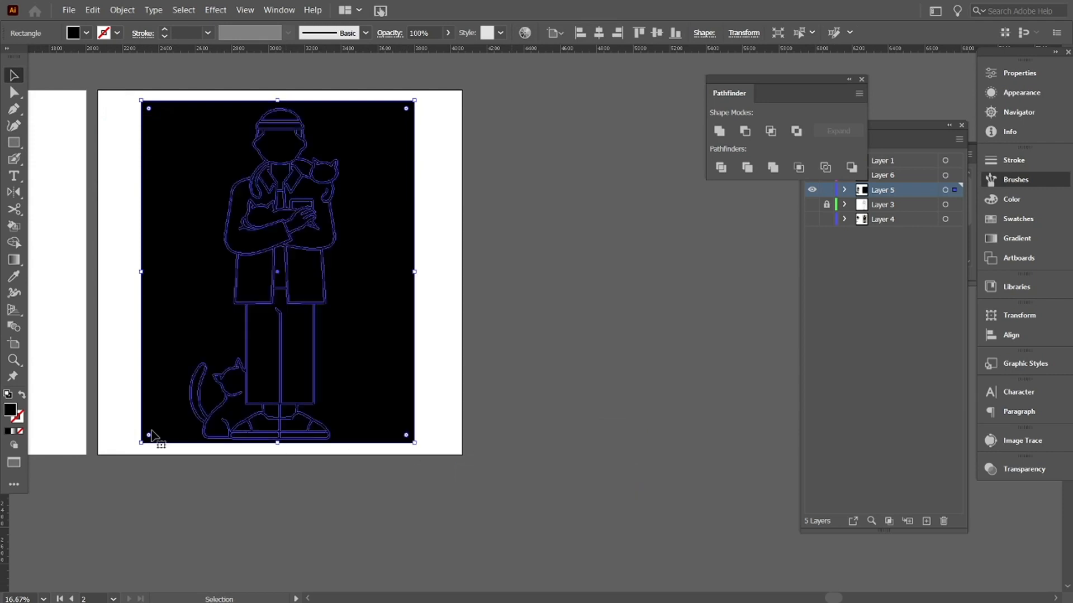
Step: Fill the background rectangle with the muted violet #7b7bba
{"action": "double_click", "coordinate": [11, 413]}
{"action": "left_click", "coordinate": [635, 318]}
{"action": "key", "text": "Return"}
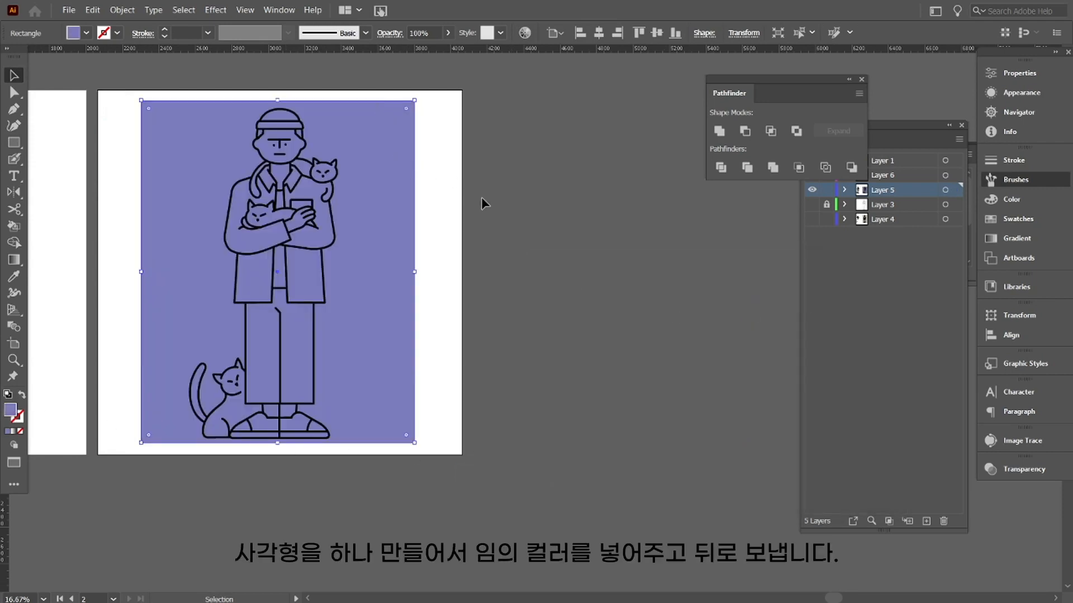
Step: Divide the rectangle and line drawing with Pathfinder and delete the rectangle area outside the figure
{"action": "key", "text": "ctrl+a"}
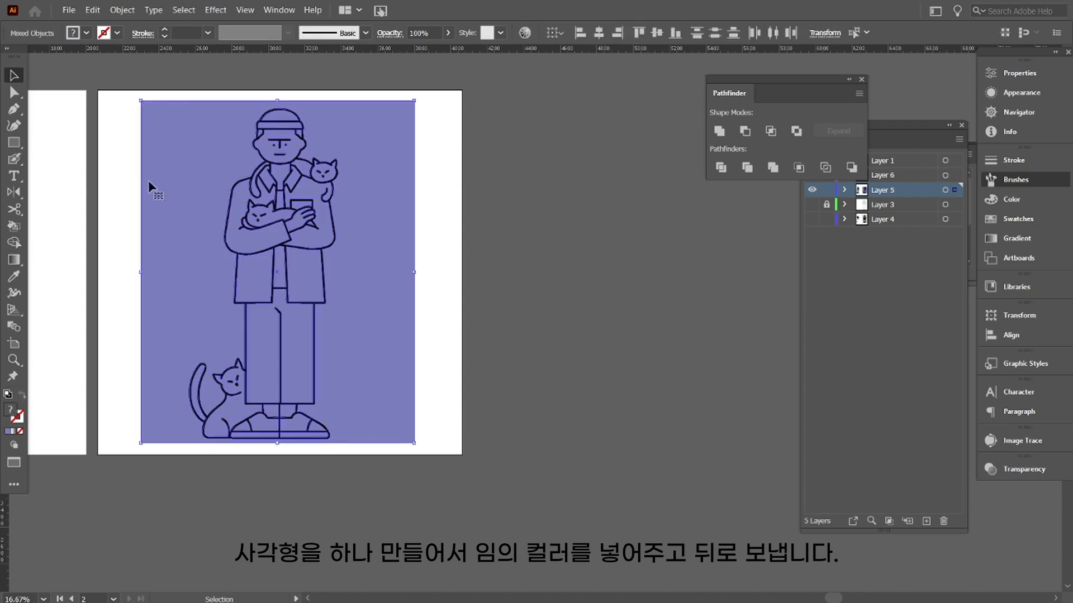
{"action": "left_click", "coordinate": [722, 169]}
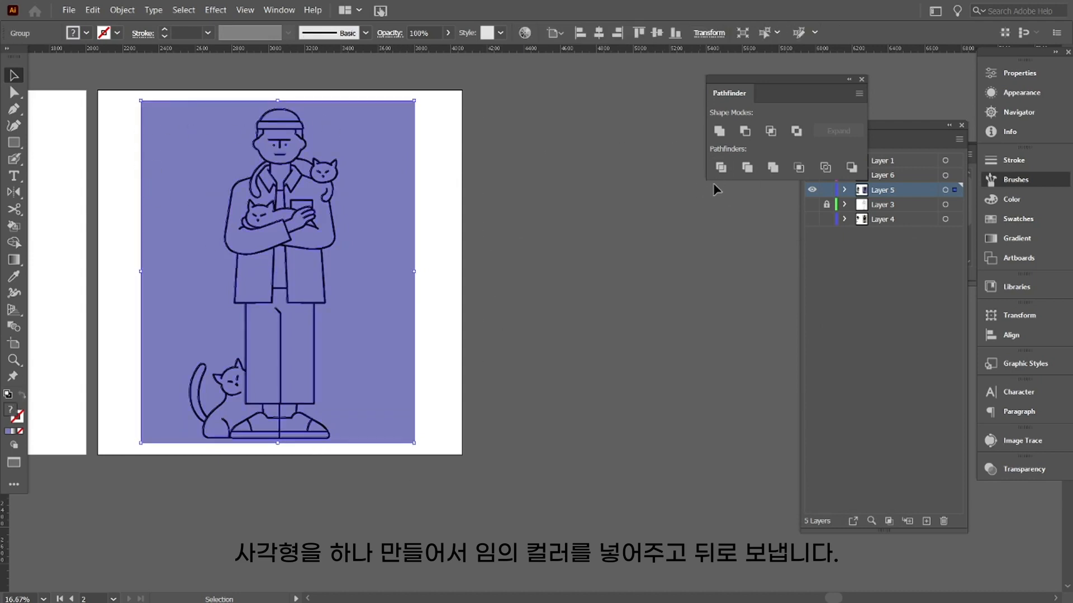
{"action": "left_click", "coordinate": [642, 260]}
{"action": "key", "text": "a"}
{"action": "left_click", "coordinate": [405, 160]}
{"action": "key", "text": "Delete"}
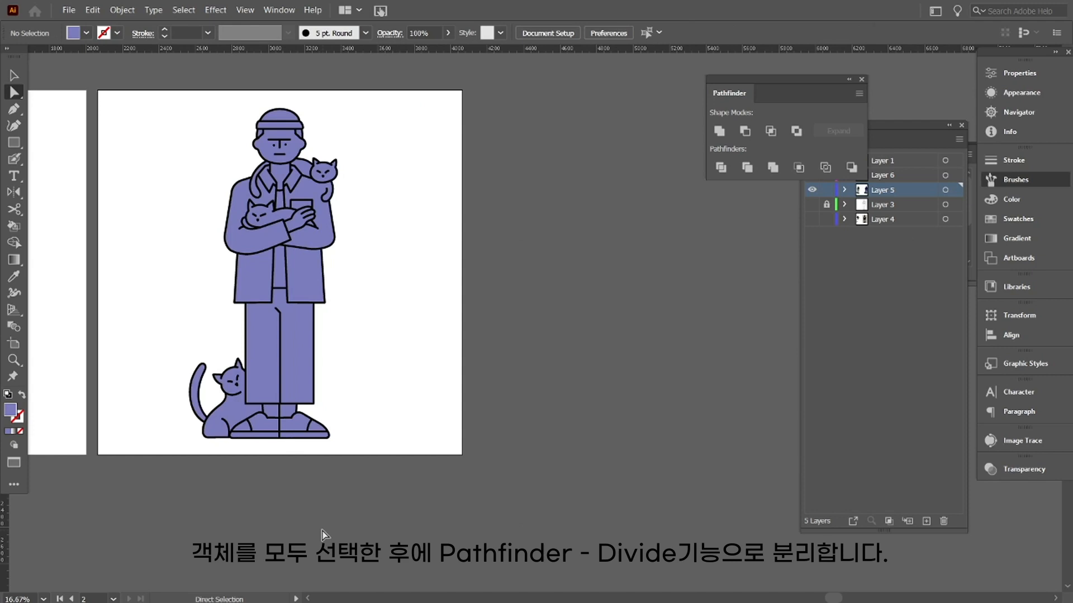
Step: Select all the jacket pieces, including the sleeves and lower panels, and fill them with a dark warm grey
{"action": "left_click", "coordinate": [15, 78]}
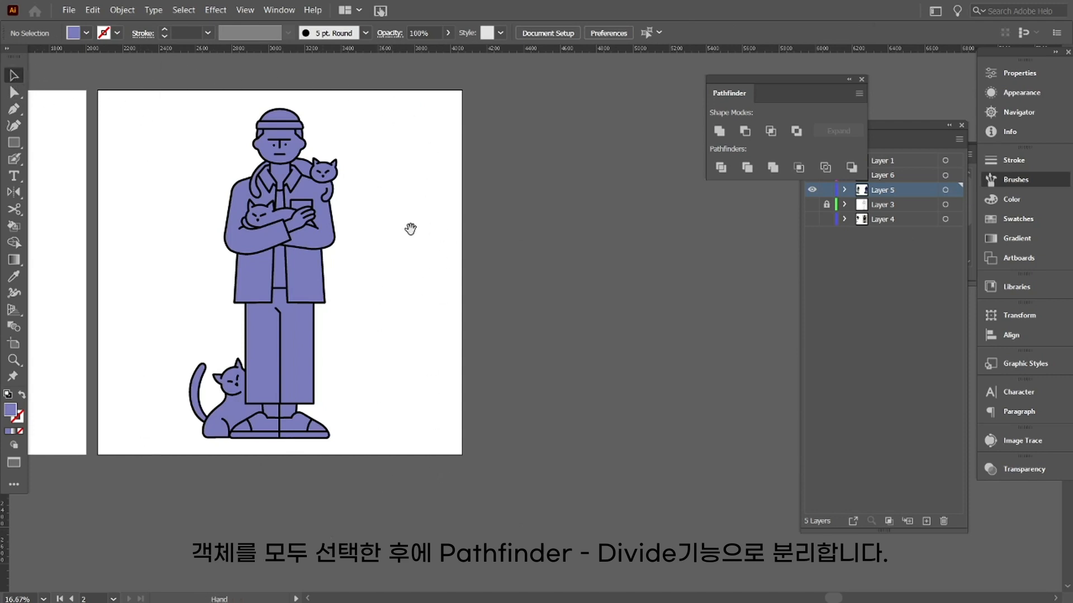
{"action": "left_click_drag", "start_coordinate": [424, 227], "coordinate": [500, 250]}
{"action": "left_click_drag", "start_coordinate": [453, 190], "coordinate": [359, 182]}
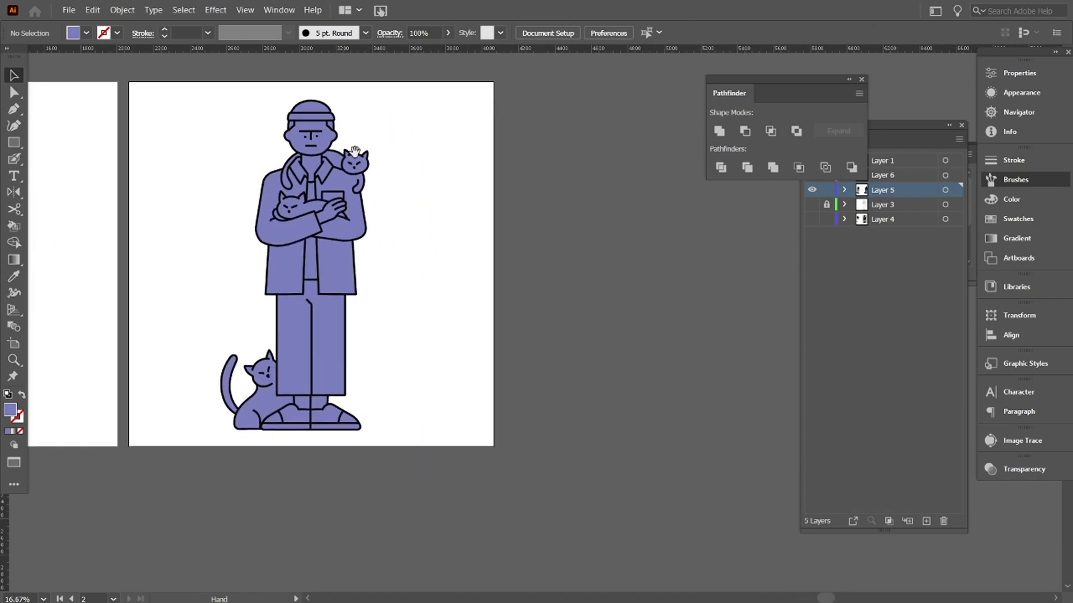
{"action": "key", "text": "a"}
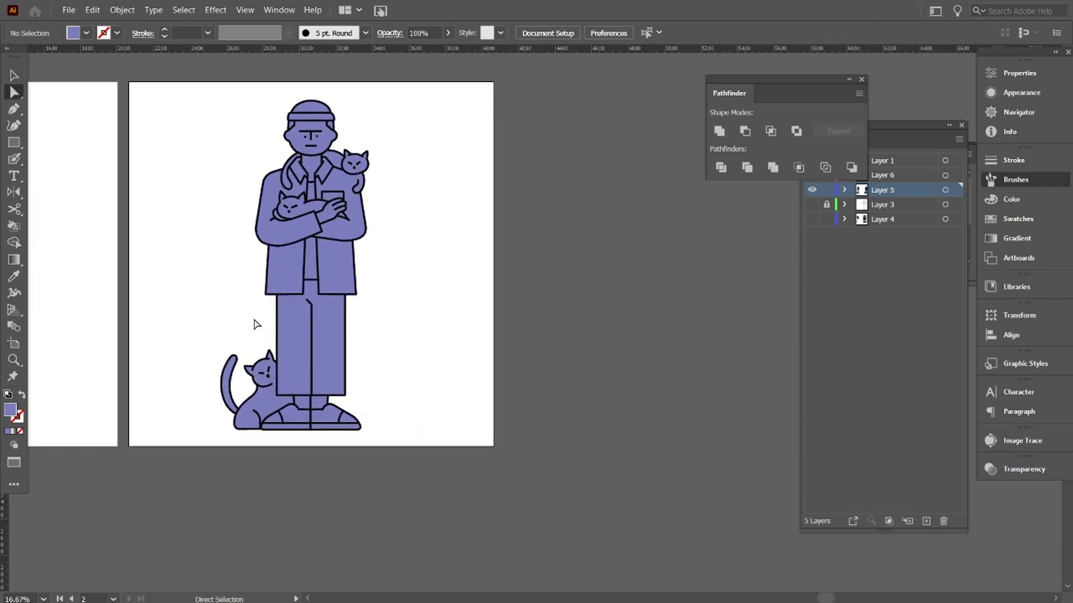
{"action": "left_click", "coordinate": [279, 258]}
{"action": "left_click", "coordinate": [279, 257], "text": "shift"}
{"action": "left_click", "coordinate": [326, 263], "text": "shift"}
{"action": "left_click", "coordinate": [338, 200], "text": "shift"}
{"action": "left_click", "coordinate": [343, 186], "text": "shift"}
{"action": "double_click", "coordinate": [11, 409]}
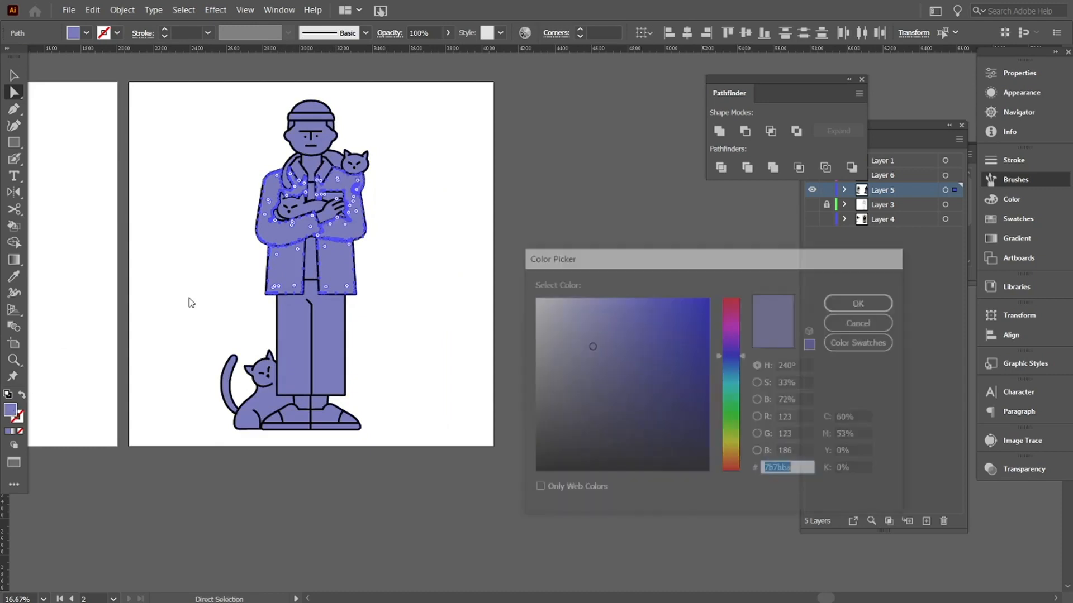
{"action": "left_click_drag", "start_coordinate": [732, 357], "coordinate": [726, 448]}
{"action": "left_click_drag", "start_coordinate": [609, 399], "coordinate": [619, 379]}
{"action": "left_click_drag", "start_coordinate": [730, 446], "coordinate": [735, 460]}
{"action": "left_click", "coordinate": [544, 434]}
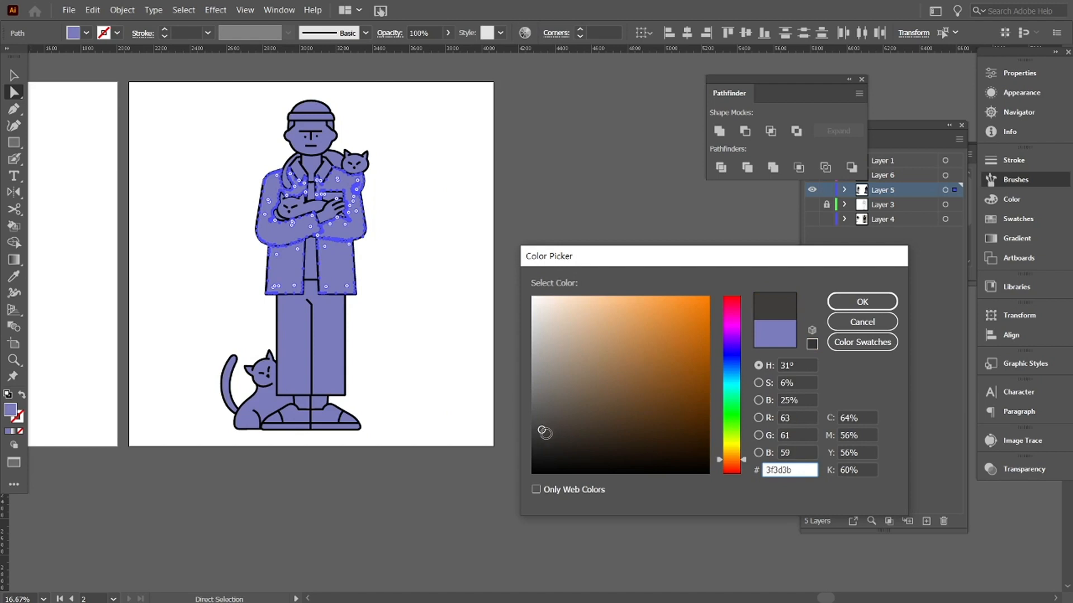
{"action": "left_click", "coordinate": [840, 303]}
Step: Fill the trousers shape with a muted greyish brown
{"action": "left_click", "coordinate": [297, 340]}
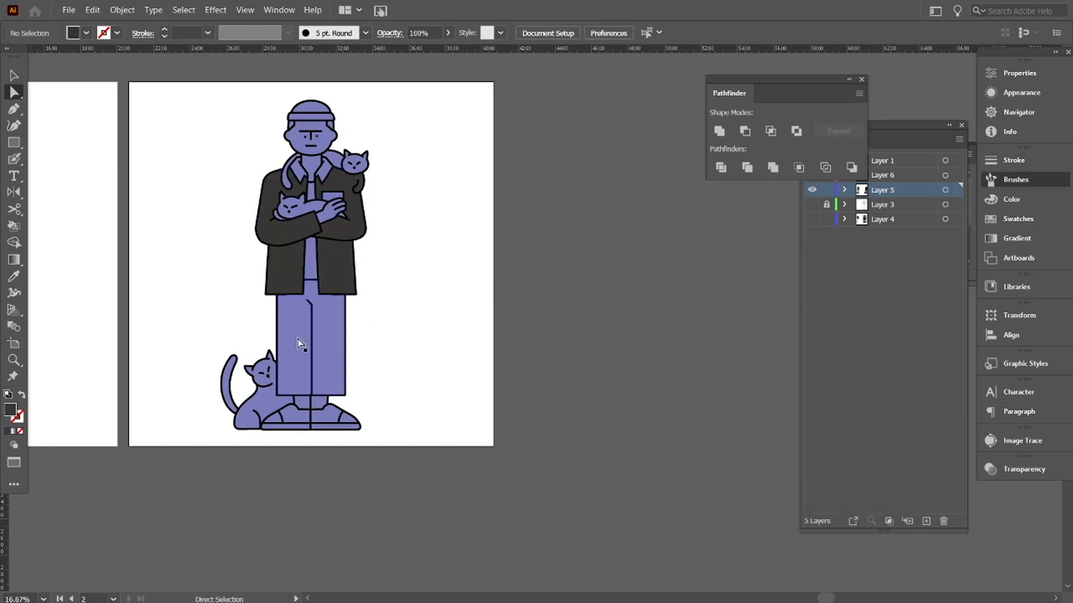
{"action": "double_click", "coordinate": [10, 410]}
{"action": "left_click_drag", "start_coordinate": [726, 398], "coordinate": [732, 448]}
{"action": "left_click", "coordinate": [562, 365]}
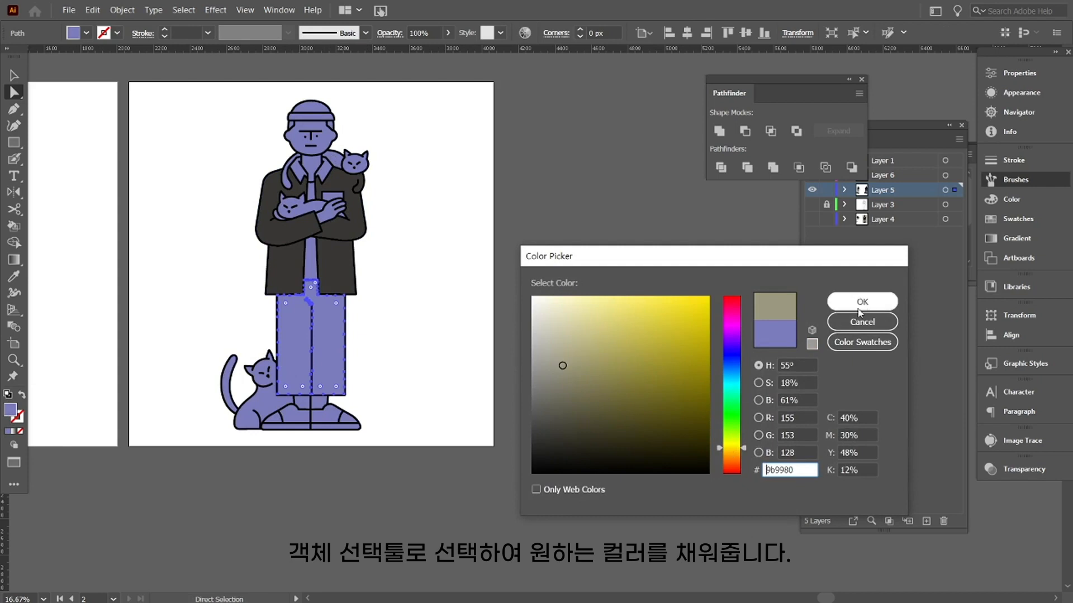
{"action": "left_click", "coordinate": [743, 463]}
{"action": "left_click", "coordinate": [855, 303]}
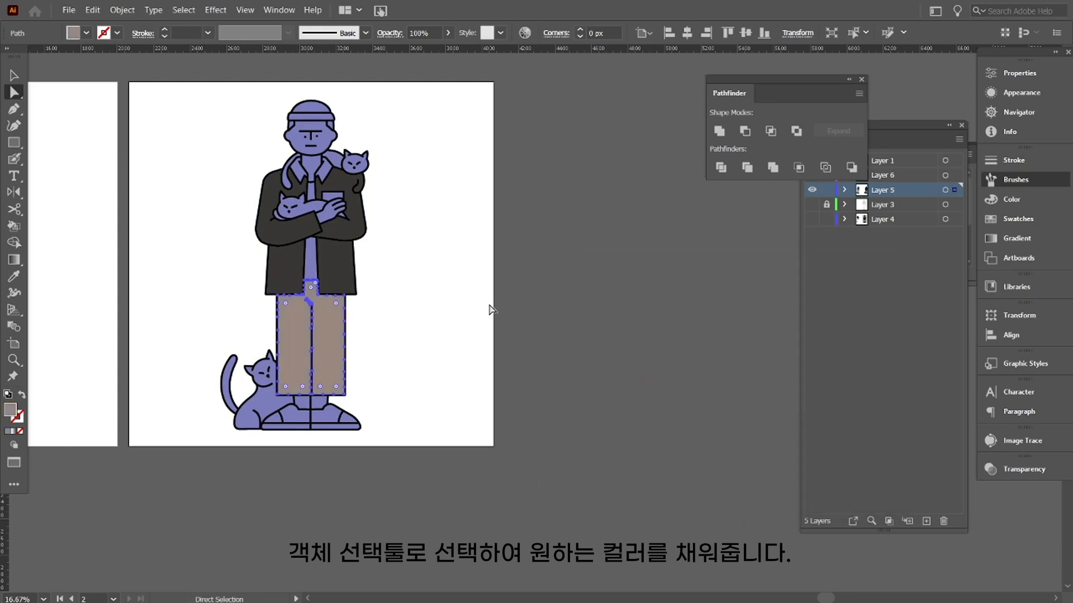
{"action": "left_click", "coordinate": [492, 306]}
Step: Fill the man's face with the light orange #ff855a
{"action": "left_click_drag", "start_coordinate": [441, 232], "coordinate": [490, 311]}
{"action": "left_click", "coordinate": [372, 215]}
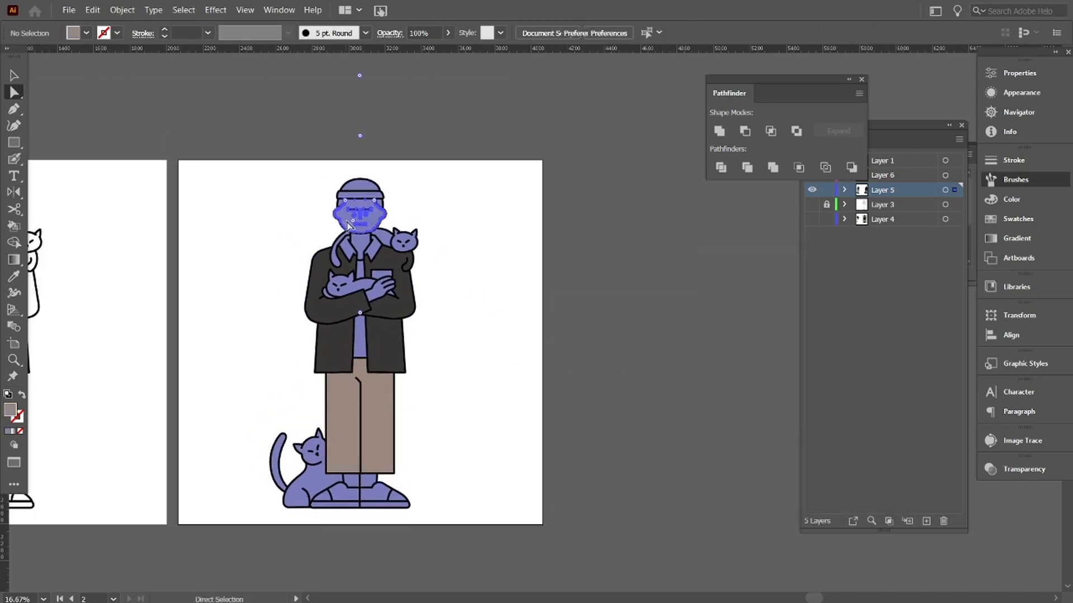
{"action": "double_click", "coordinate": [10, 409]}
{"action": "left_click_drag", "start_coordinate": [736, 364], "coordinate": [736, 462]}
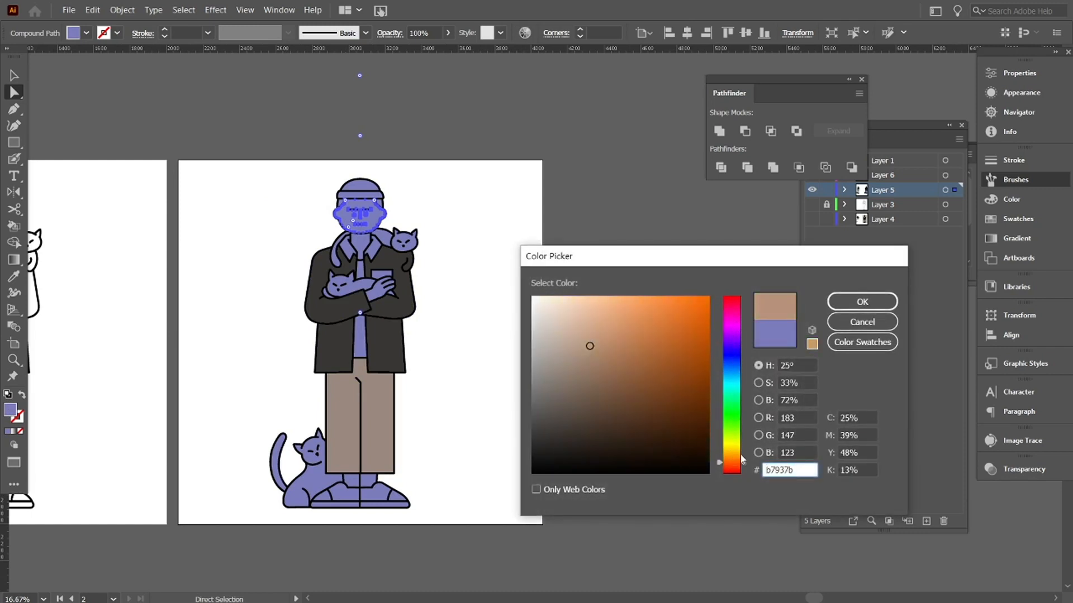
{"action": "left_click_drag", "start_coordinate": [653, 311], "coordinate": [669, 296]}
{"action": "left_click_drag", "start_coordinate": [745, 461], "coordinate": [745, 468]}
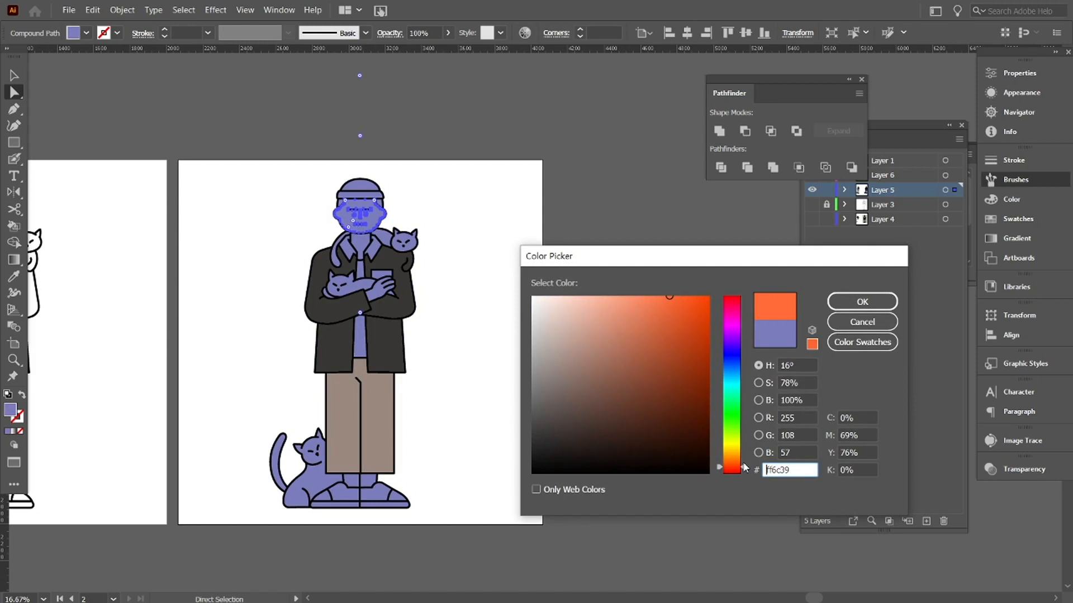
{"action": "left_click_drag", "start_coordinate": [669, 321], "coordinate": [637, 284]}
{"action": "left_click", "coordinate": [862, 302]}
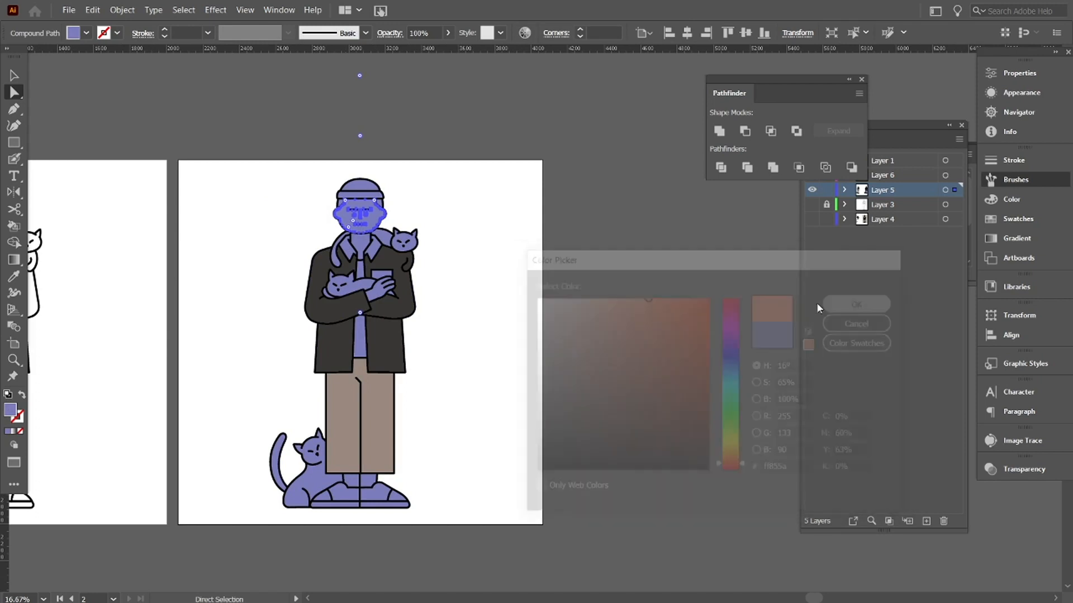
Step: Match the neck's fill to the orange of the face with the Eyedropper
{"action": "left_click_drag", "start_coordinate": [525, 387], "coordinate": [581, 396]}
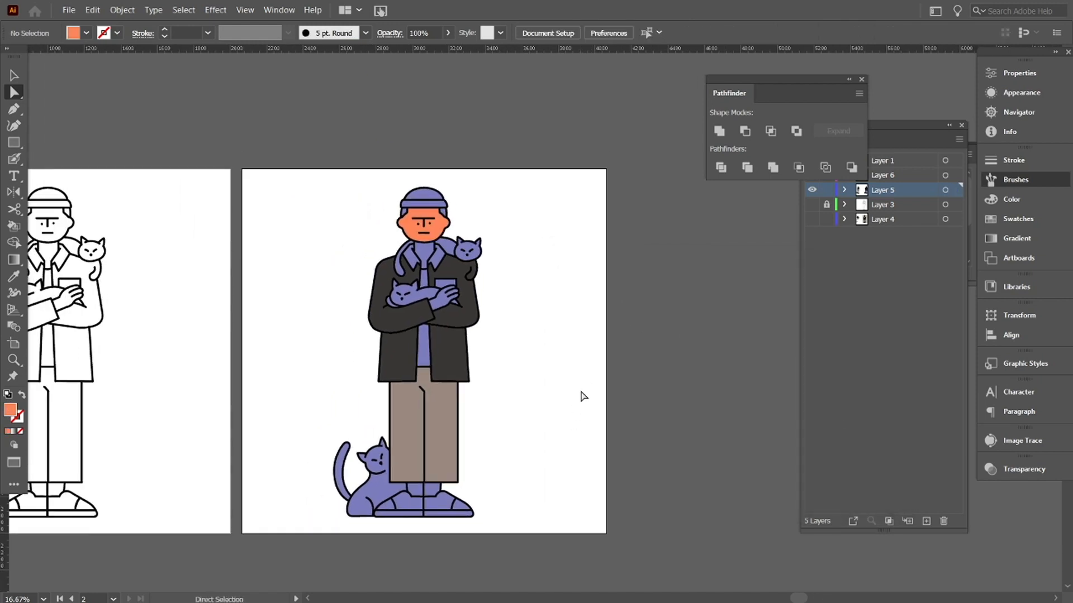
{"action": "key", "text": "ctrl+equal"}
{"action": "key", "text": "ctrl+equal"}
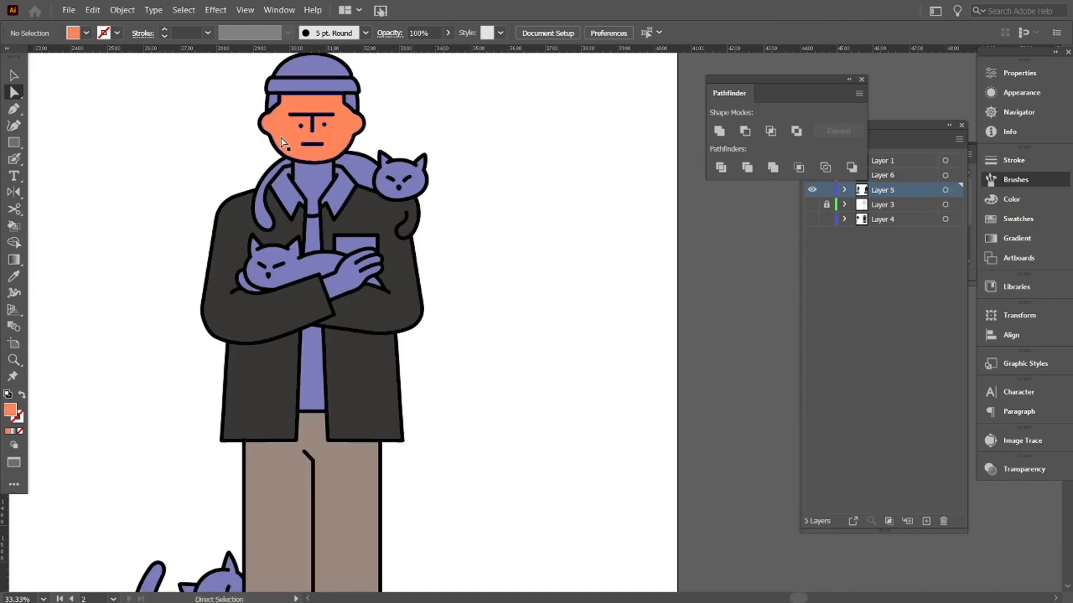
{"action": "left_click", "coordinate": [316, 163]}
{"action": "key", "text": "i"}
{"action": "left_click", "coordinate": [329, 107]}
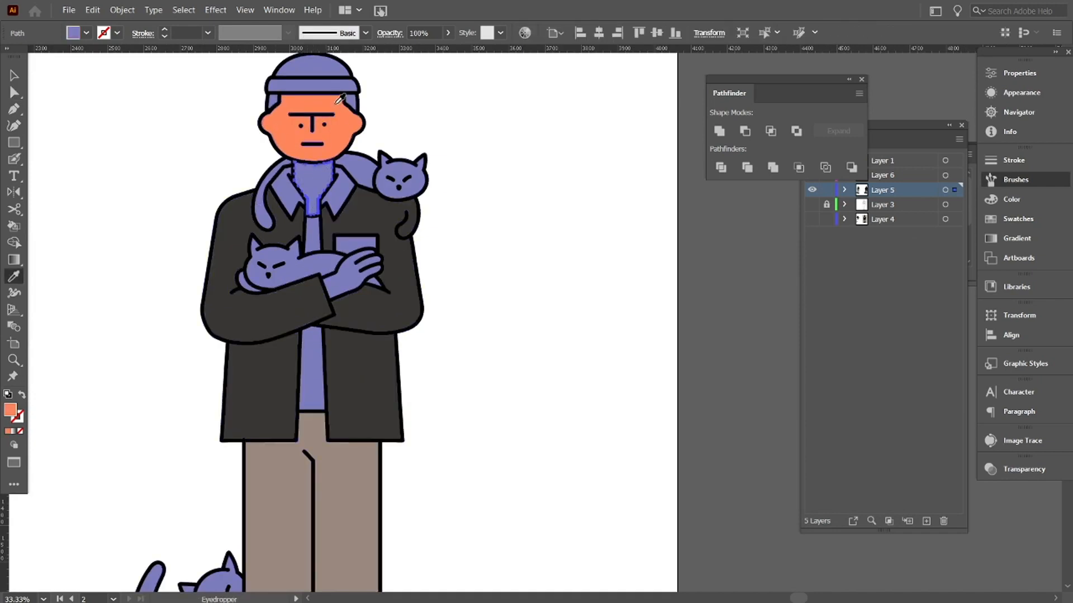
Step: Select both hair patches beneath the beanie and match their fill to the black outline with the Eyedropper
{"action": "key", "text": "a"}
{"action": "left_click", "coordinate": [272, 104]}
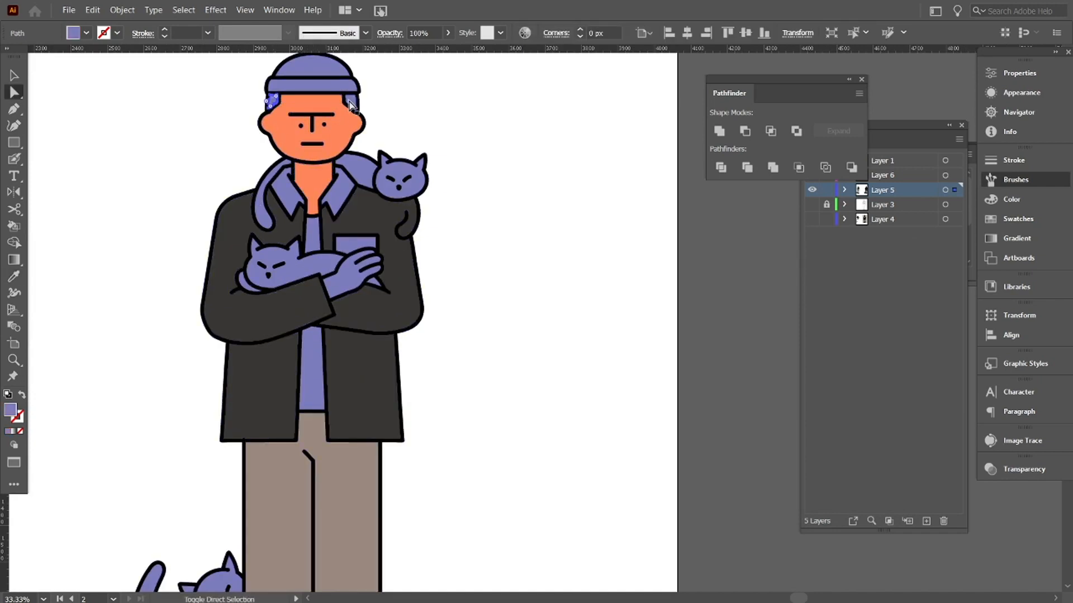
{"action": "left_click", "coordinate": [352, 103], "text": "shift"}
{"action": "left_click", "coordinate": [15, 277]}
{"action": "left_click", "coordinate": [256, 126]}
{"action": "key", "text": "a"}
{"action": "left_click", "coordinate": [72, 103]}
{"action": "left_click_drag", "start_coordinate": [174, 160], "coordinate": [173, 196]}
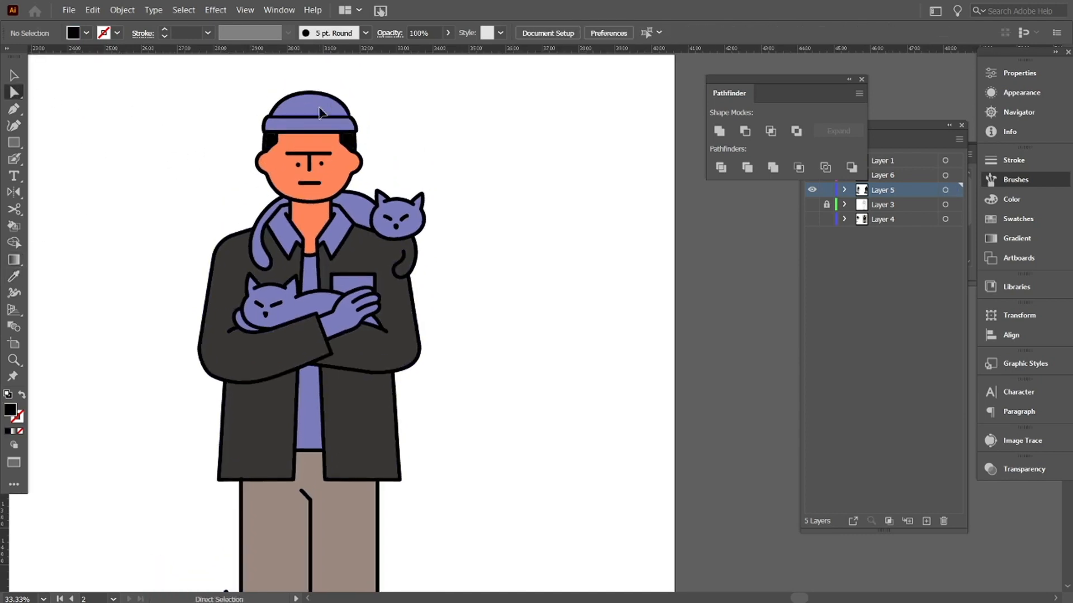
Step: Fill the beanie's crown and band with a bright orange-red
{"action": "left_click", "coordinate": [318, 113]}
{"action": "double_click", "coordinate": [16, 408]}
{"action": "left_click_drag", "start_coordinate": [735, 457], "coordinate": [735, 467]}
{"action": "left_click_drag", "start_coordinate": [694, 310], "coordinate": [693, 292]}
{"action": "left_click", "coordinate": [863, 305]}
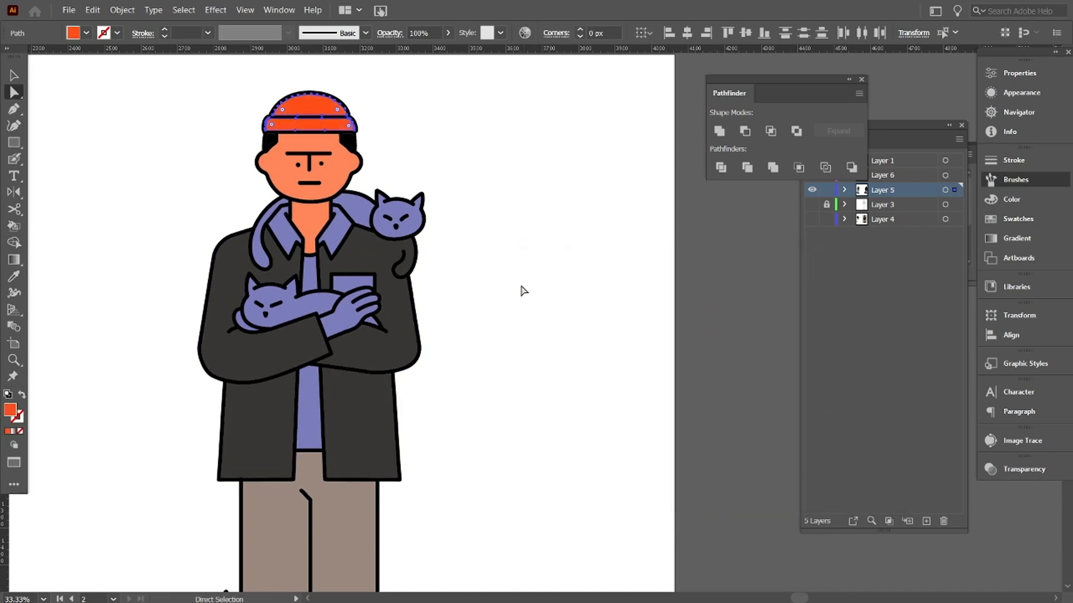
{"action": "left_click", "coordinate": [522, 289]}
Step: Match the collar pieces and the chest pocket to the jacket's dark grey with the Eyedropper
{"action": "left_click", "coordinate": [321, 313]}
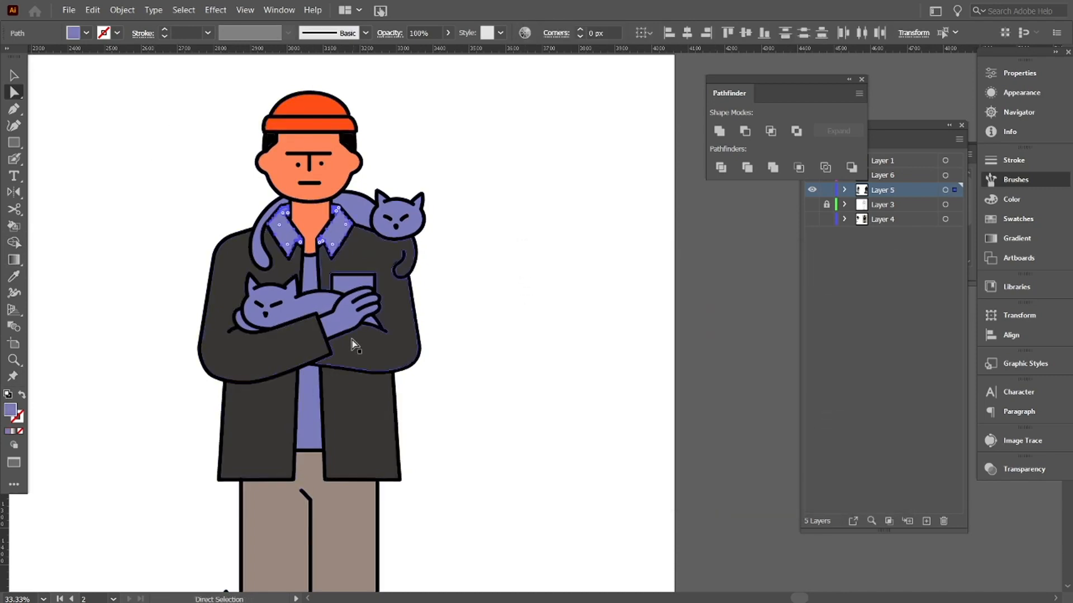
{"action": "left_click", "coordinate": [361, 291]}
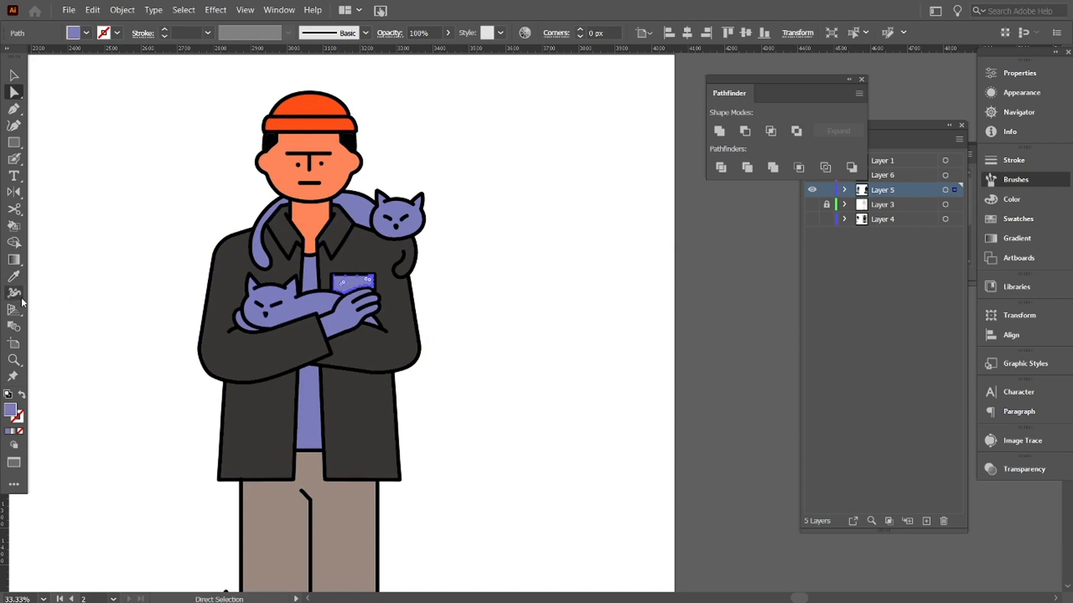
{"action": "left_click", "coordinate": [14, 277]}
{"action": "left_click", "coordinate": [357, 243]}
{"action": "key", "text": "a"}
Step: Fill the shirt pieces showing between the jacket panels with a very pale, warm off-white
{"action": "left_click", "coordinate": [309, 282]}
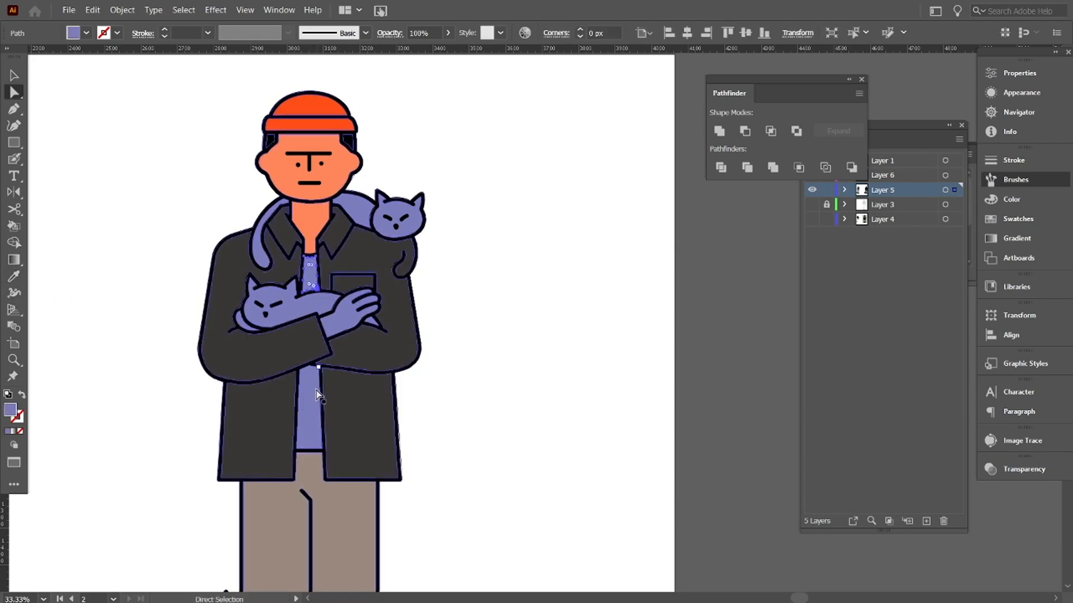
{"action": "double_click", "coordinate": [16, 413]}
{"action": "type", "text": "eae4e1"}
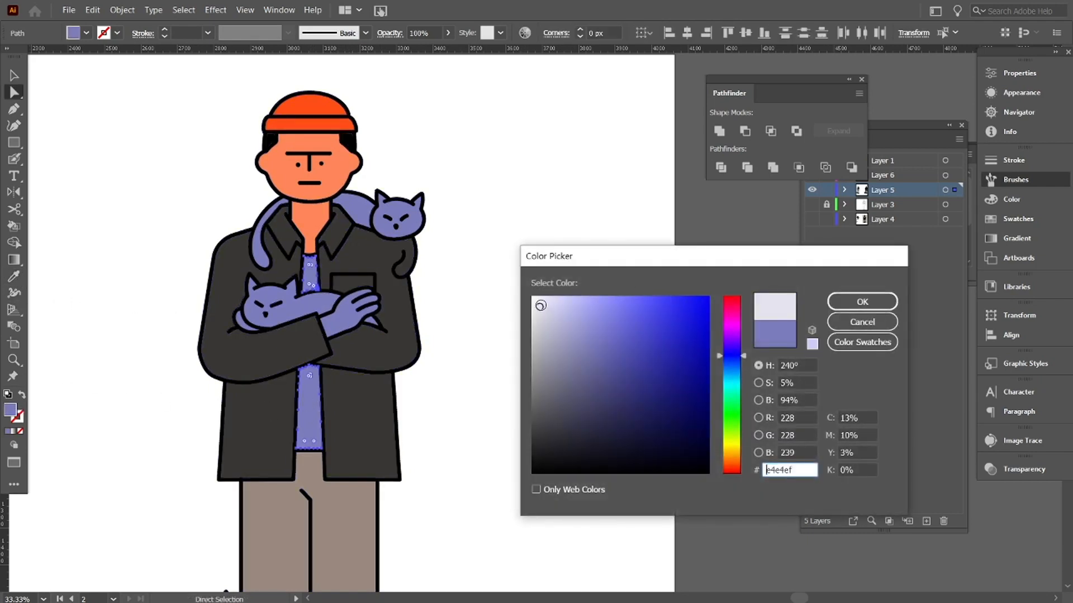
{"action": "left_click_drag", "start_coordinate": [735, 464], "coordinate": [738, 467]}
{"action": "left_click", "coordinate": [540, 302]}
{"action": "left_click", "coordinate": [862, 302]}
Step: Match the hand's fill to the orange of the neck with the Eyedropper
{"action": "left_click_drag", "start_coordinate": [435, 361], "coordinate": [484, 285]}
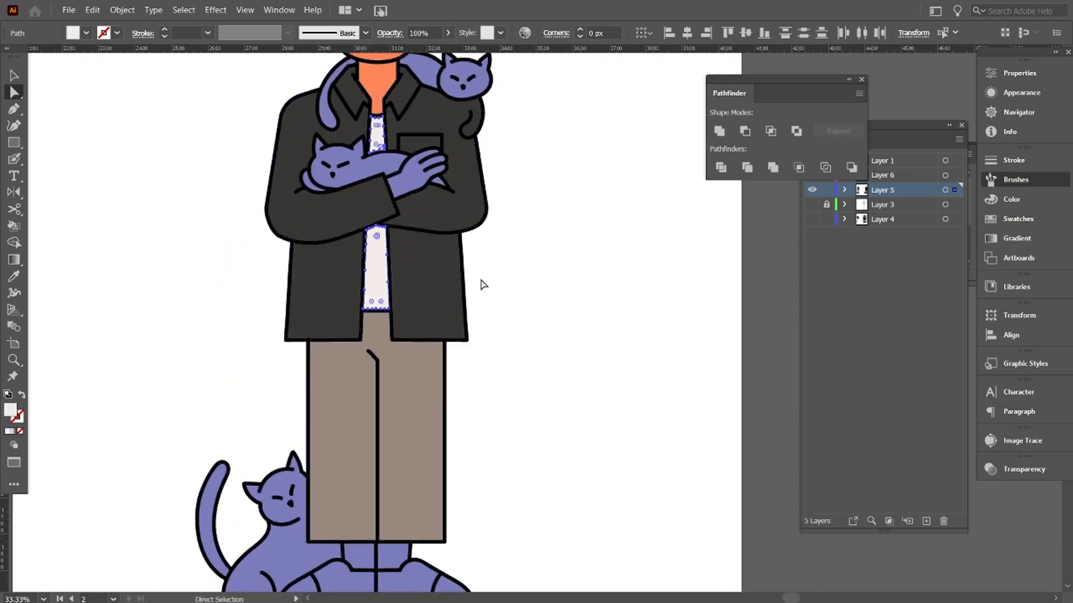
{"action": "left_click", "coordinate": [415, 189]}
{"action": "left_click_drag", "start_coordinate": [335, 281], "coordinate": [335, 285]}
{"action": "key", "text": "i"}
{"action": "left_click", "coordinate": [375, 92]}
{"action": "left_click", "coordinate": [14, 94]}
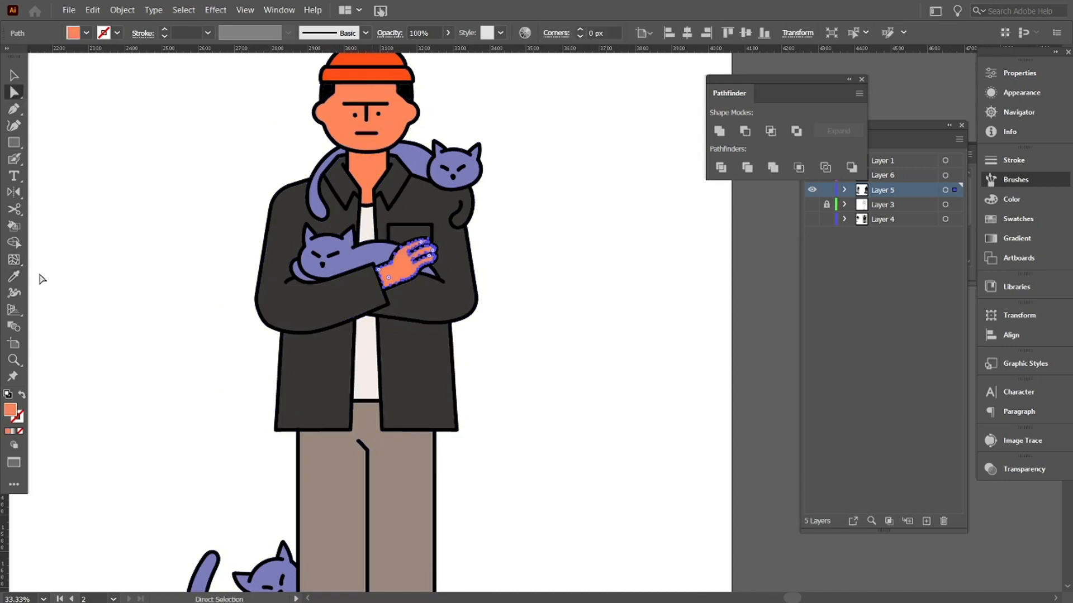
{"action": "left_click", "coordinate": [176, 231]}
Step: Select both ankle shapes and match their fill to the orange of the hand with the Eyedropper
{"action": "left_click_drag", "start_coordinate": [242, 429], "coordinate": [222, 290]}
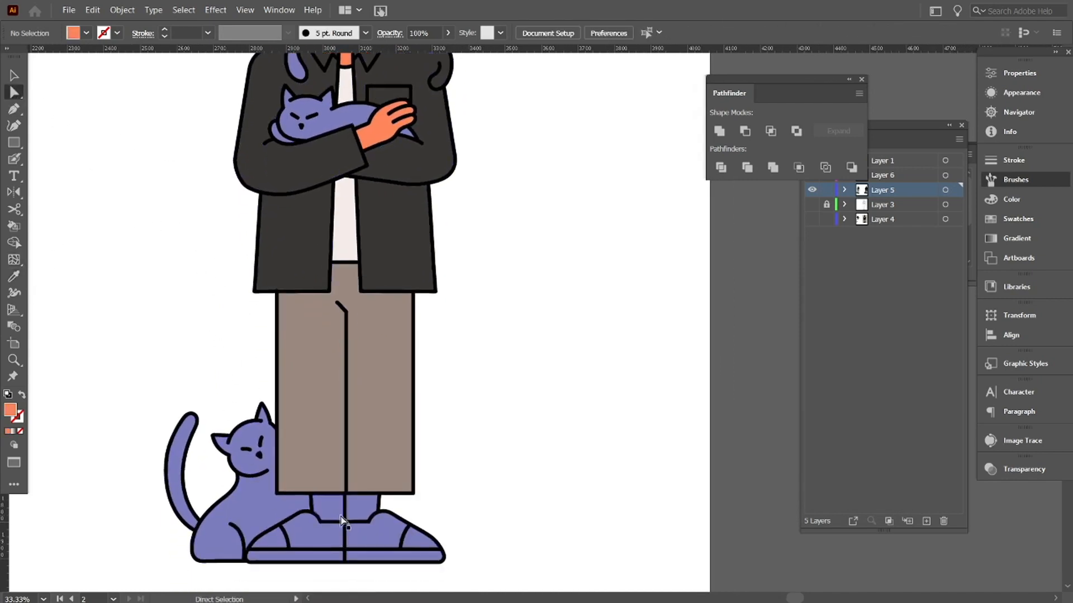
{"action": "left_click", "coordinate": [331, 509]}
{"action": "left_click", "coordinate": [362, 513], "text": "shift"}
{"action": "left_click", "coordinate": [14, 277]}
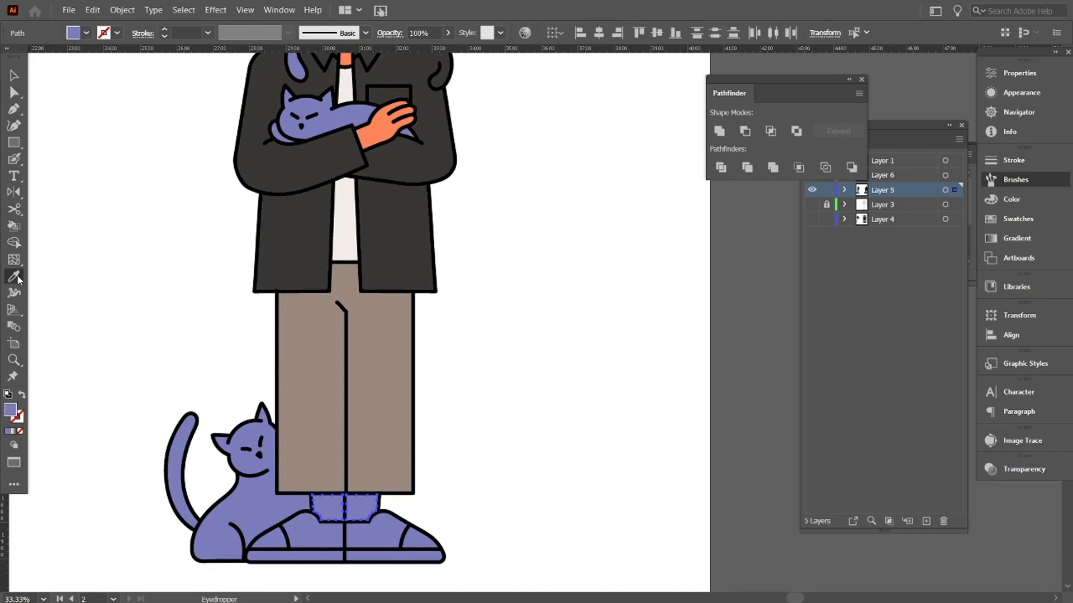
{"action": "left_click", "coordinate": [381, 130]}
{"action": "left_click", "coordinate": [14, 93]}
{"action": "left_click", "coordinate": [244, 367]}
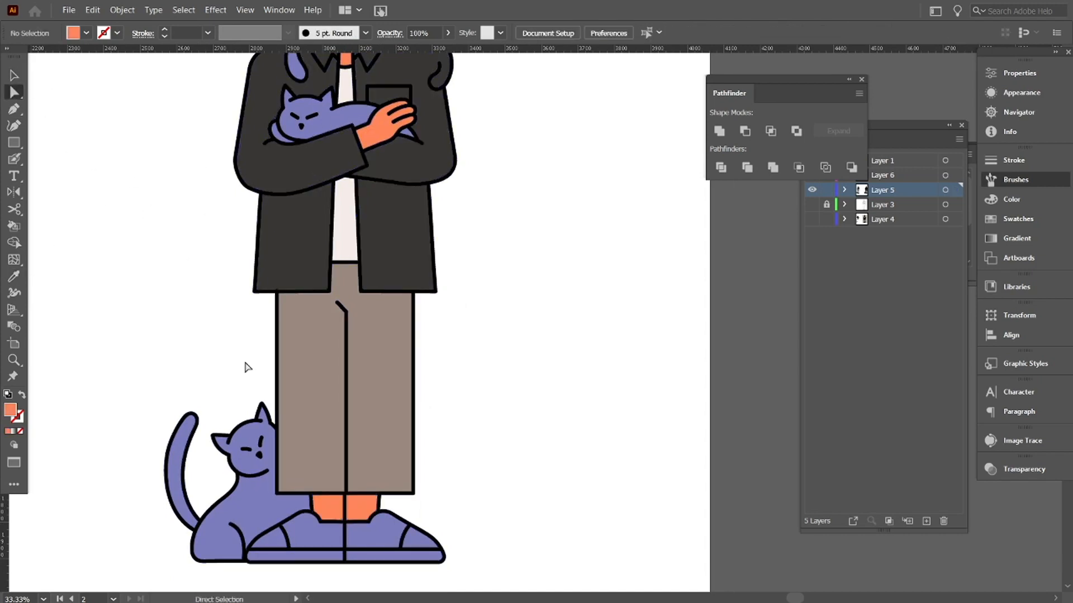
Step: Match the uppers of both shoes to the jacket's dark grey with the Eyedropper
{"action": "left_click", "coordinate": [304, 536]}
{"action": "left_click", "coordinate": [14, 277]}
{"action": "left_click", "coordinate": [277, 216]}
{"action": "left_click", "coordinate": [14, 92]}
{"action": "left_click", "coordinate": [184, 341]}
Step: Select the toe caps and soles of both shoes and fill them with the near-white grey swatch
{"action": "left_click", "coordinate": [275, 543]}
{"action": "left_click", "coordinate": [308, 558]}
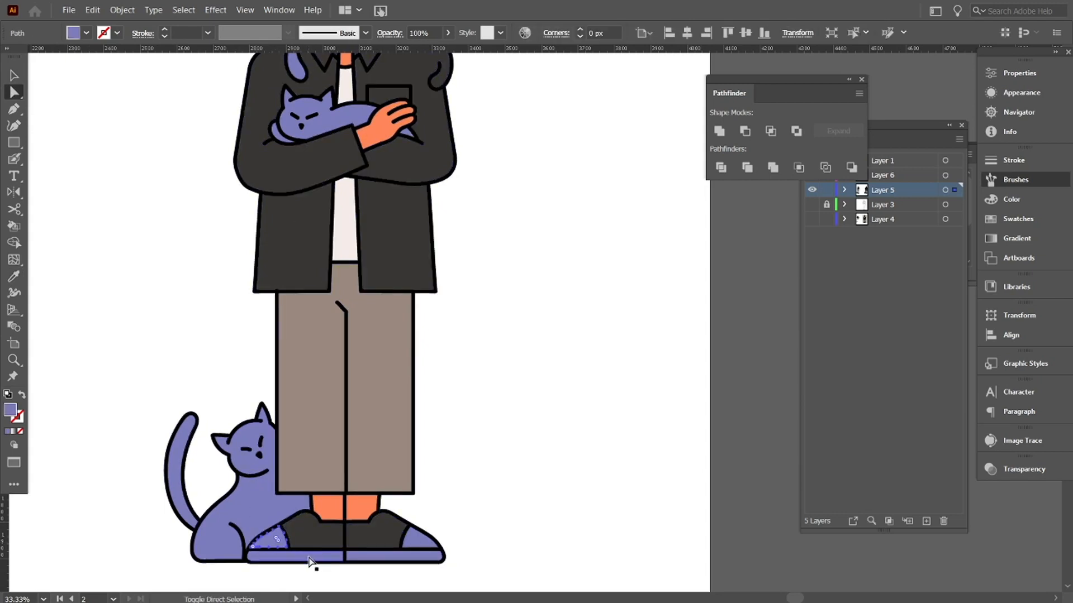
{"action": "left_click", "coordinate": [412, 557], "text": "shift"}
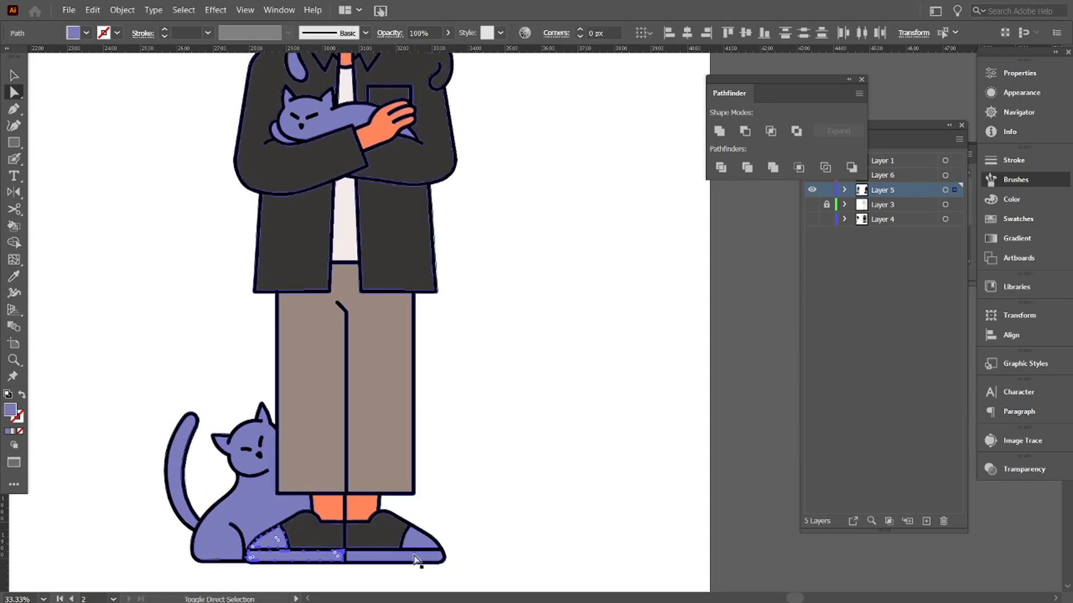
{"action": "left_click", "coordinate": [1010, 202]}
{"action": "left_click", "coordinate": [1013, 220]}
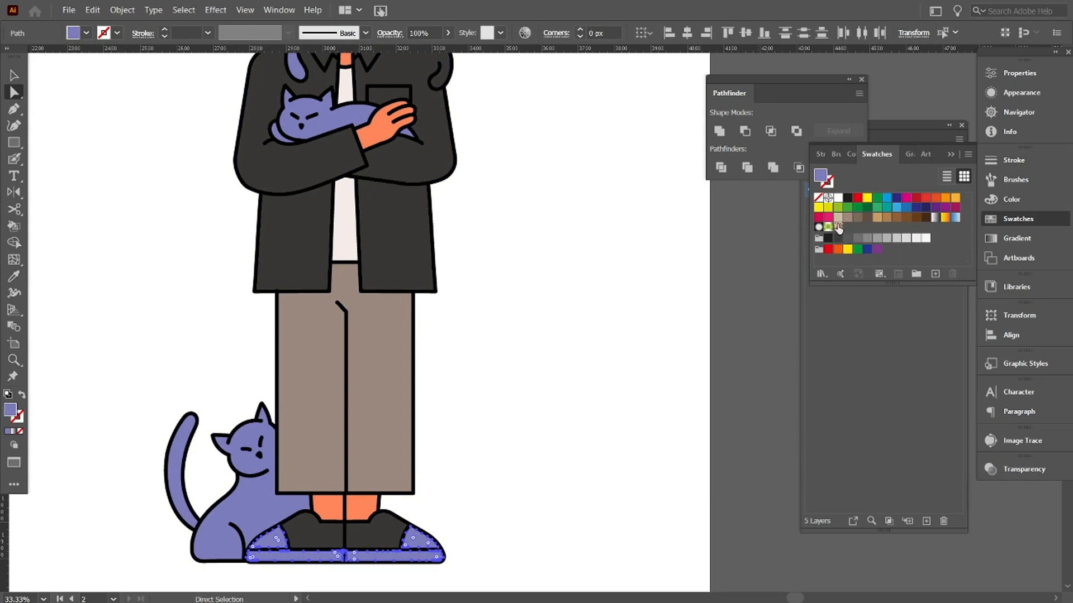
{"action": "left_click", "coordinate": [926, 242]}
{"action": "left_click", "coordinate": [124, 328]}
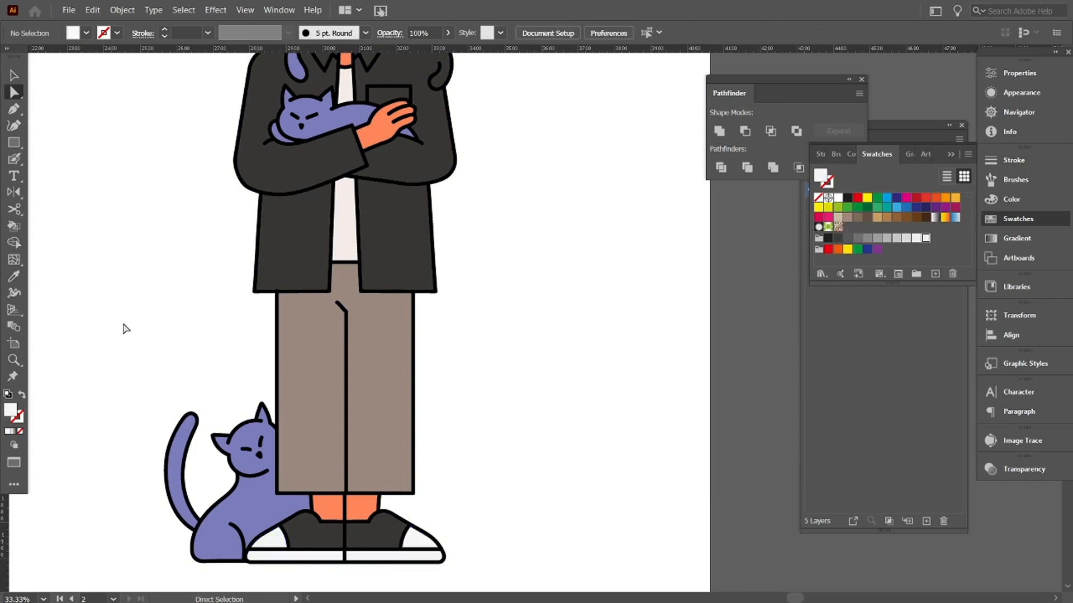
{"action": "left_click_drag", "start_coordinate": [119, 201], "coordinate": [162, 289]}
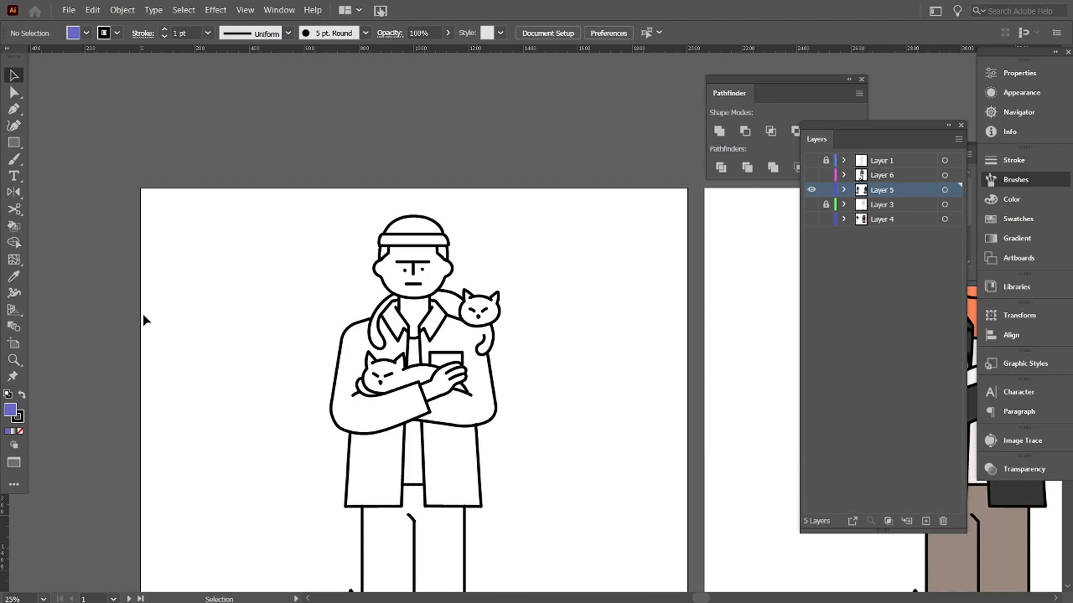
Step: Review the proportion sketch on Layer 1 and the rough sketch on Layer 3, then return to the artwork on Layer 5
{"action": "key", "text": "ctrl+minus"}
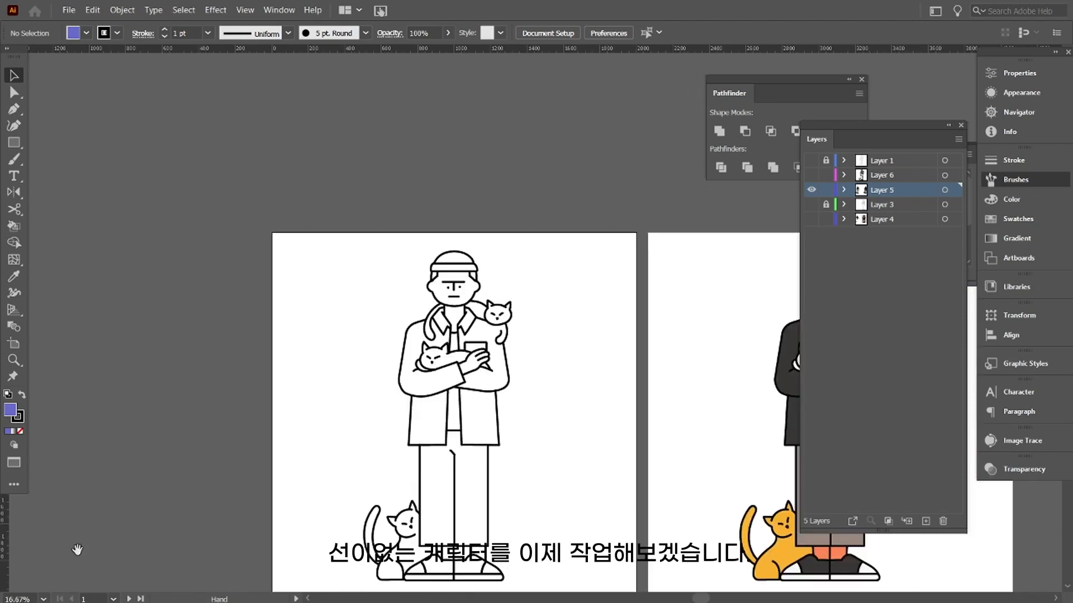
{"action": "left_click_drag", "start_coordinate": [78, 552], "coordinate": [29, 529]}
{"action": "left_click_drag", "start_coordinate": [652, 263], "coordinate": [604, 241]}
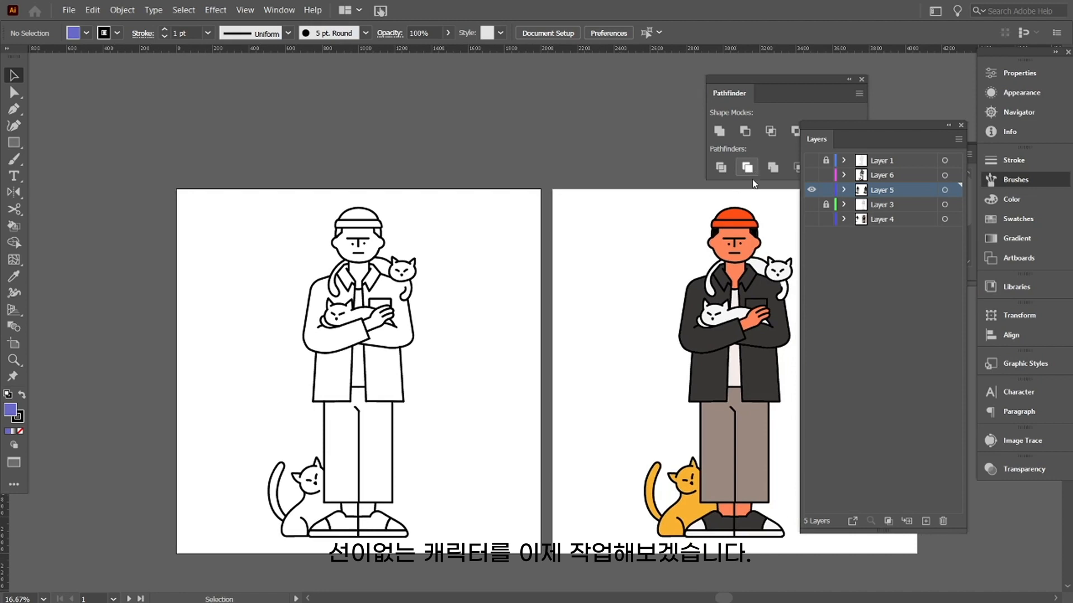
{"action": "left_click", "coordinate": [811, 191]}
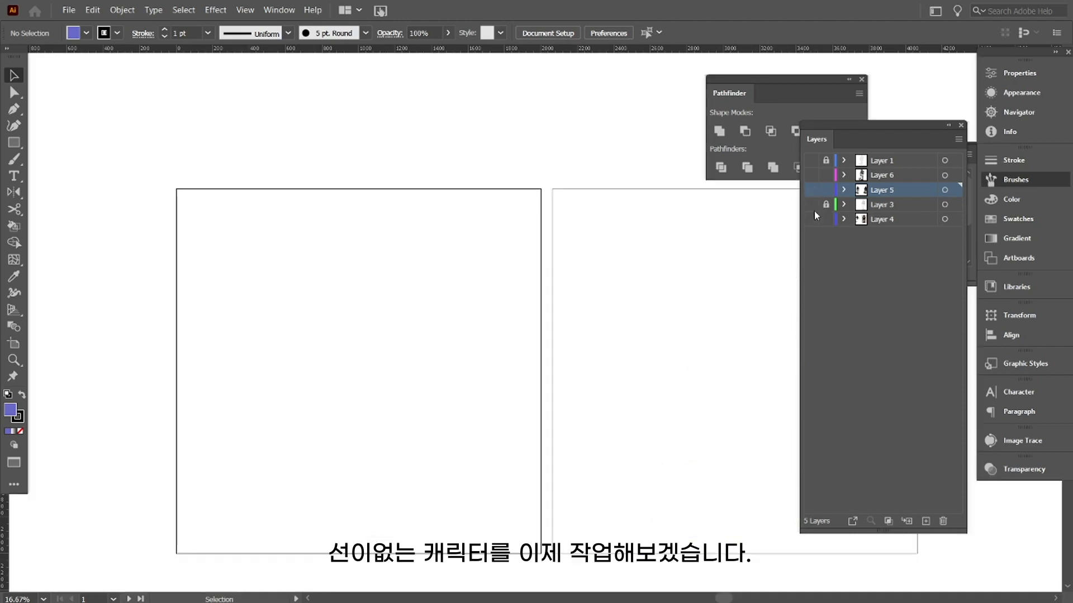
{"action": "left_click", "coordinate": [810, 162]}
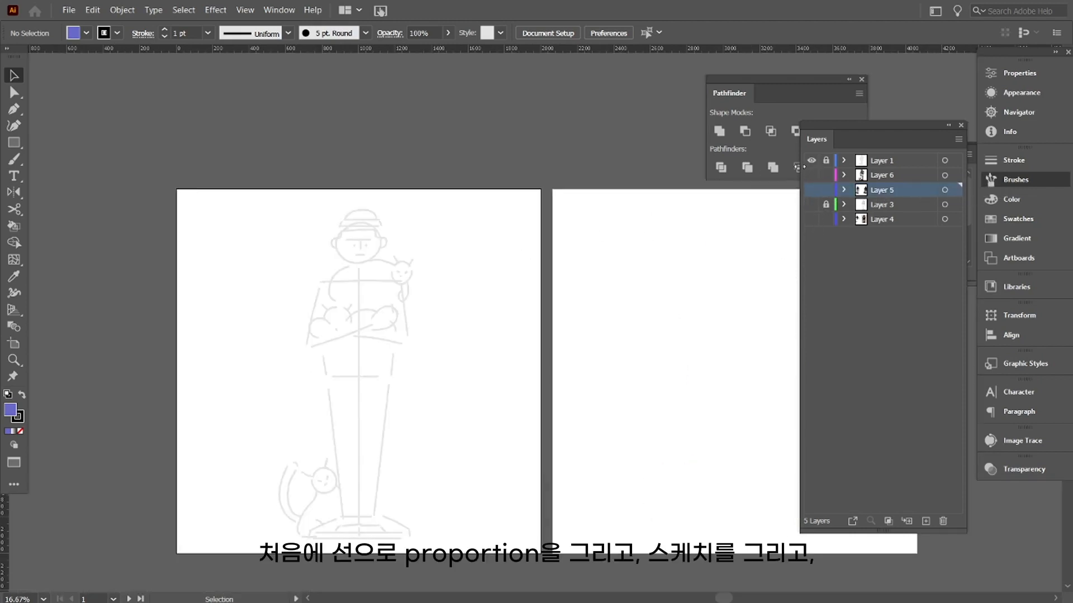
{"action": "left_click", "coordinate": [809, 162]}
{"action": "left_click", "coordinate": [811, 206]}
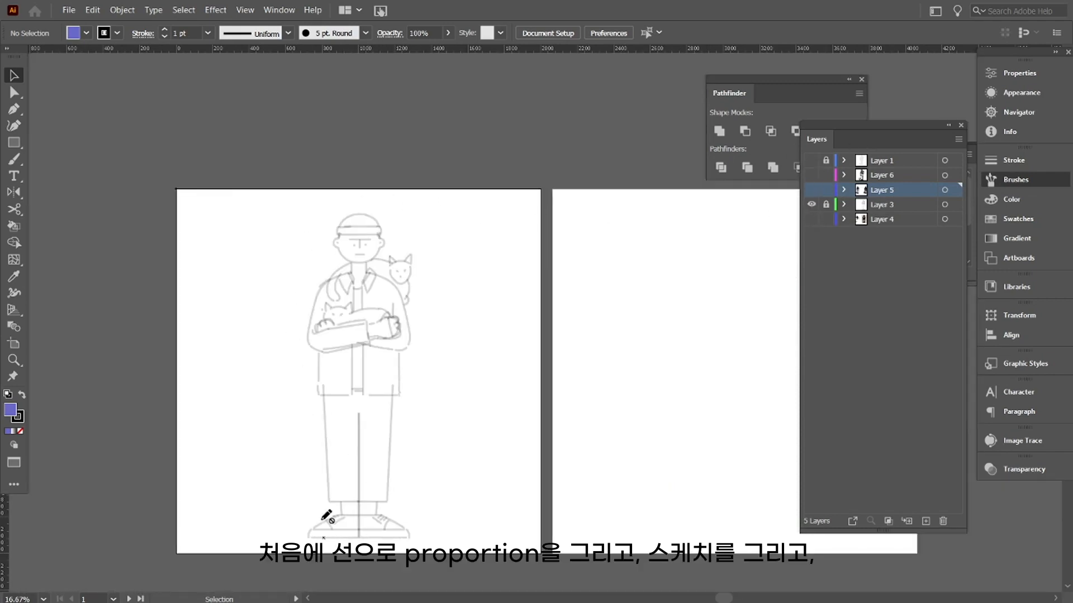
{"action": "left_click", "coordinate": [811, 206]}
{"action": "left_click", "coordinate": [811, 189]}
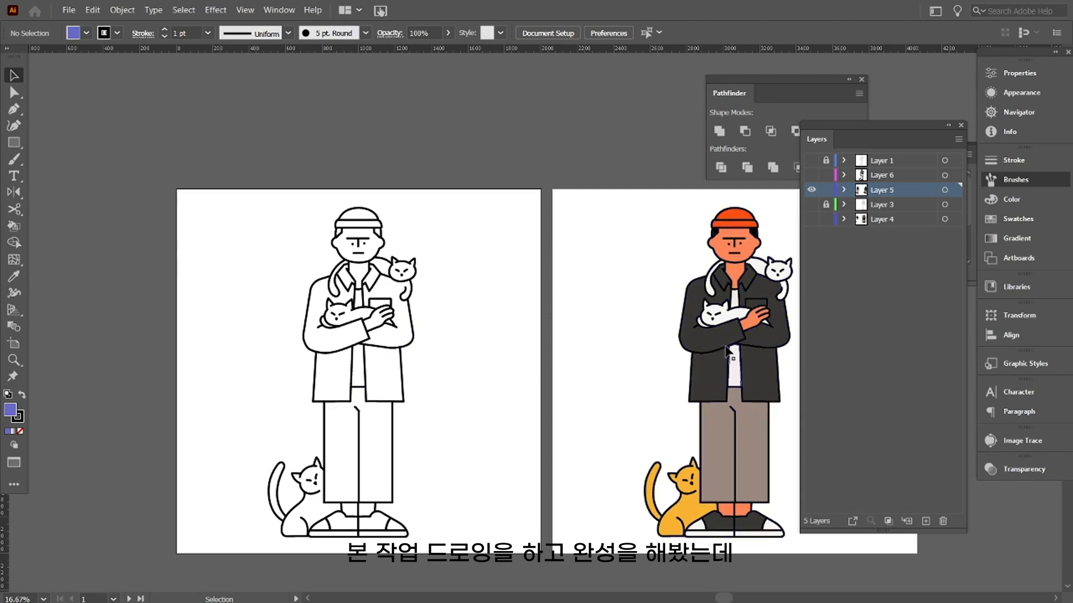
Step: Examine the Layer 3 sketch on its own once more, then show the finished Layer 5 artwork again
{"action": "left_click_drag", "start_coordinate": [768, 321], "coordinate": [709, 325]}
{"action": "left_click_drag", "start_coordinate": [623, 305], "coordinate": [611, 275]}
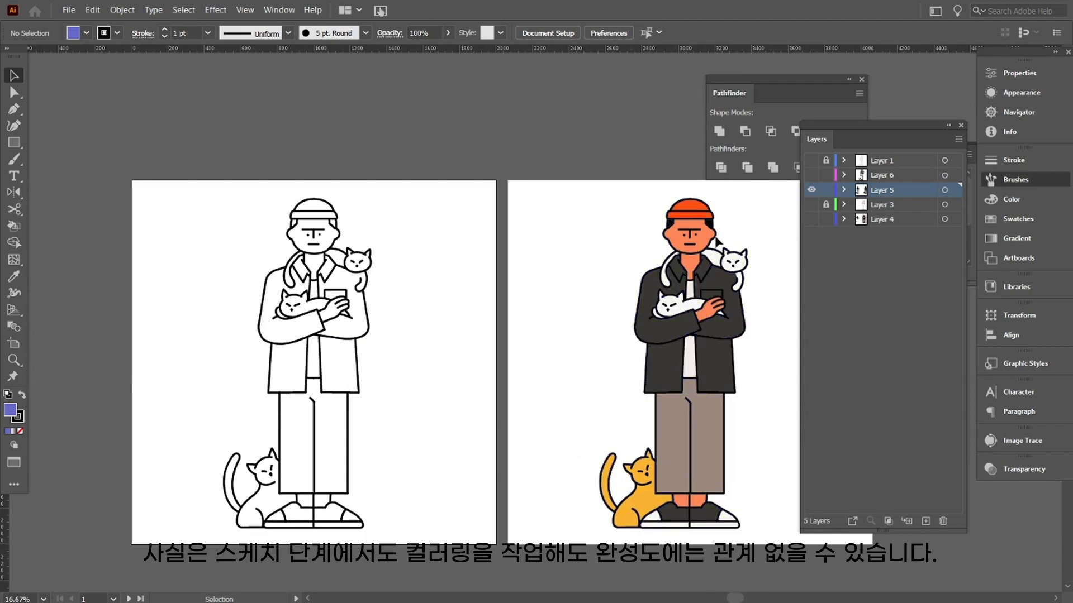
{"action": "left_click", "coordinate": [811, 204], "text": "alt"}
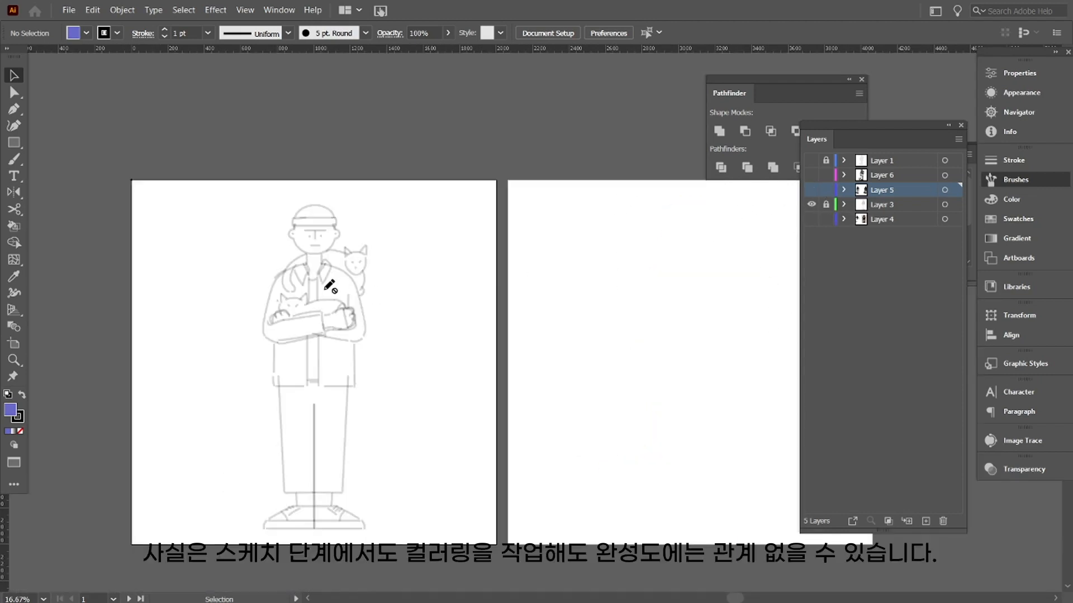
{"action": "scroll", "coordinate": [335, 287], "scroll_direction": "left", "scroll_amount": 3}
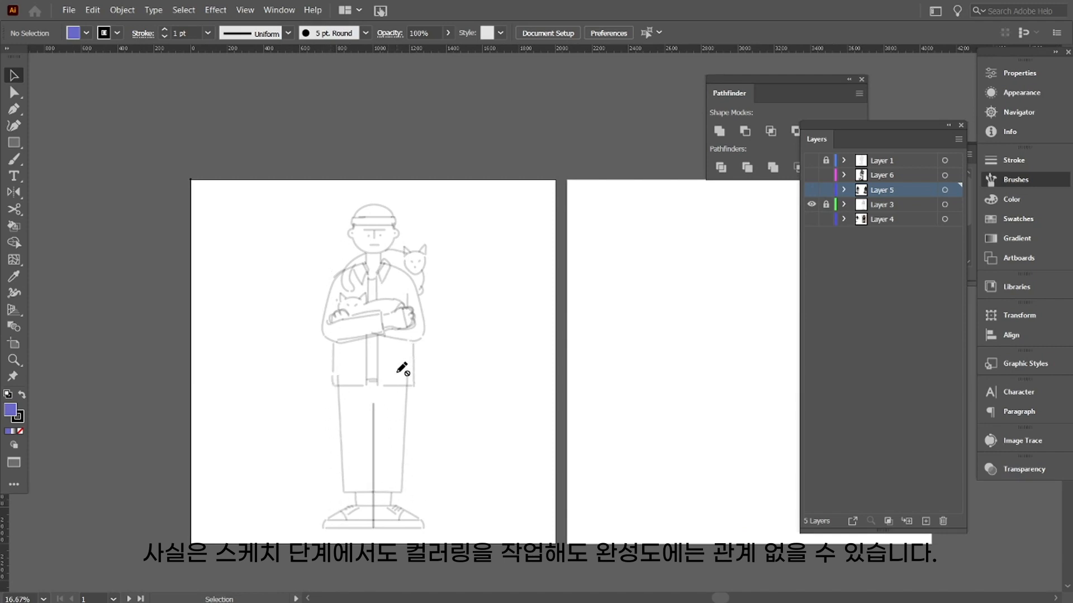
{"action": "left_click", "coordinate": [810, 205]}
{"action": "left_click", "coordinate": [811, 191]}
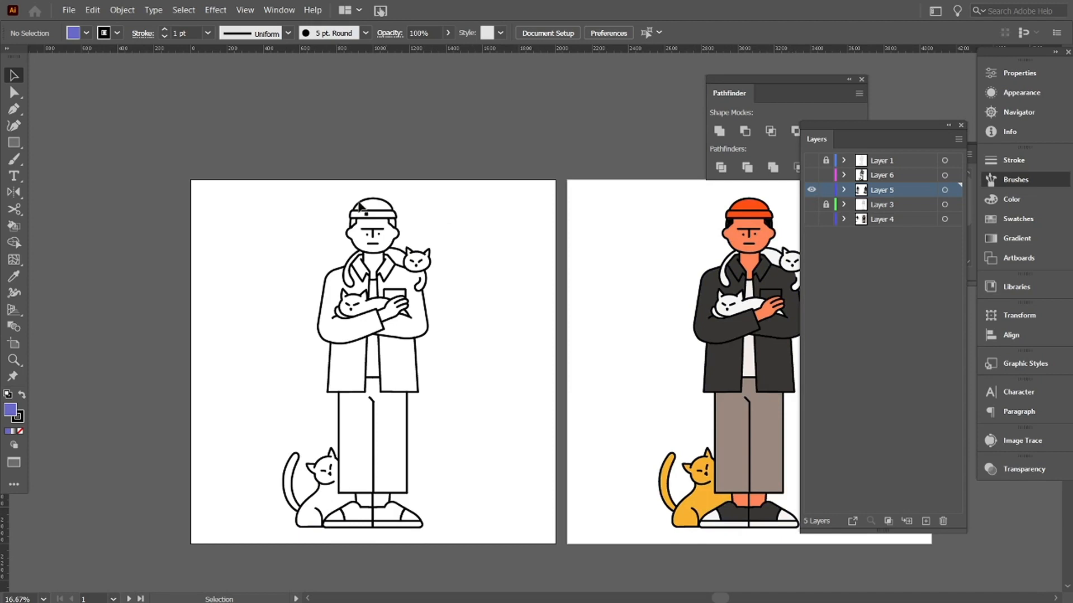
Step: Copy the uncoloured character's line art from Layer 5, hide that layer, and paste the copy in place on a new layer above it
{"action": "left_click_drag", "start_coordinate": [466, 475], "coordinate": [492, 527]}
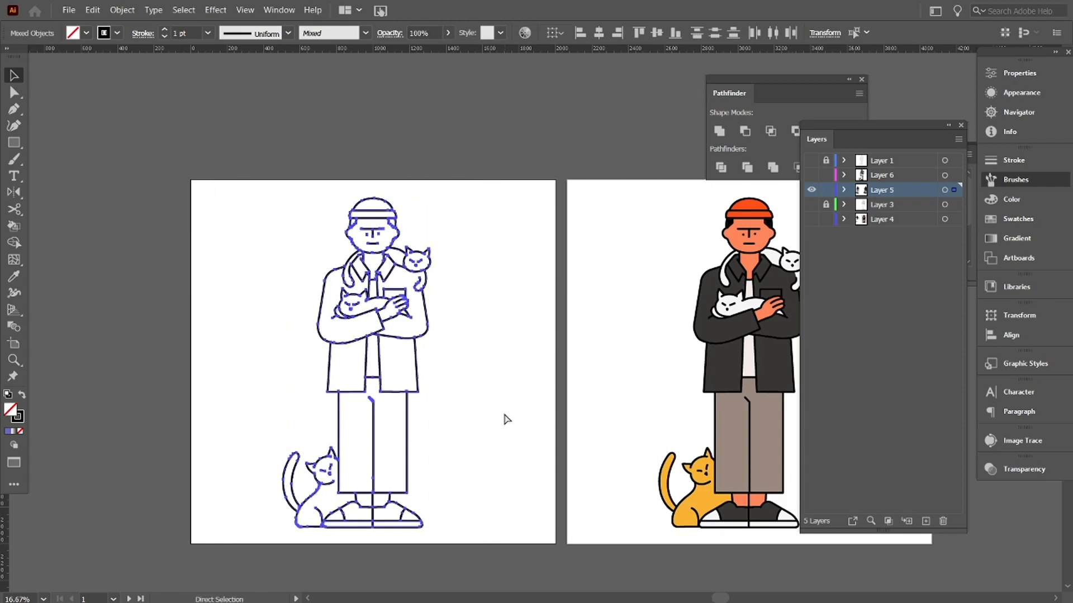
{"action": "left_click", "coordinate": [925, 521]}
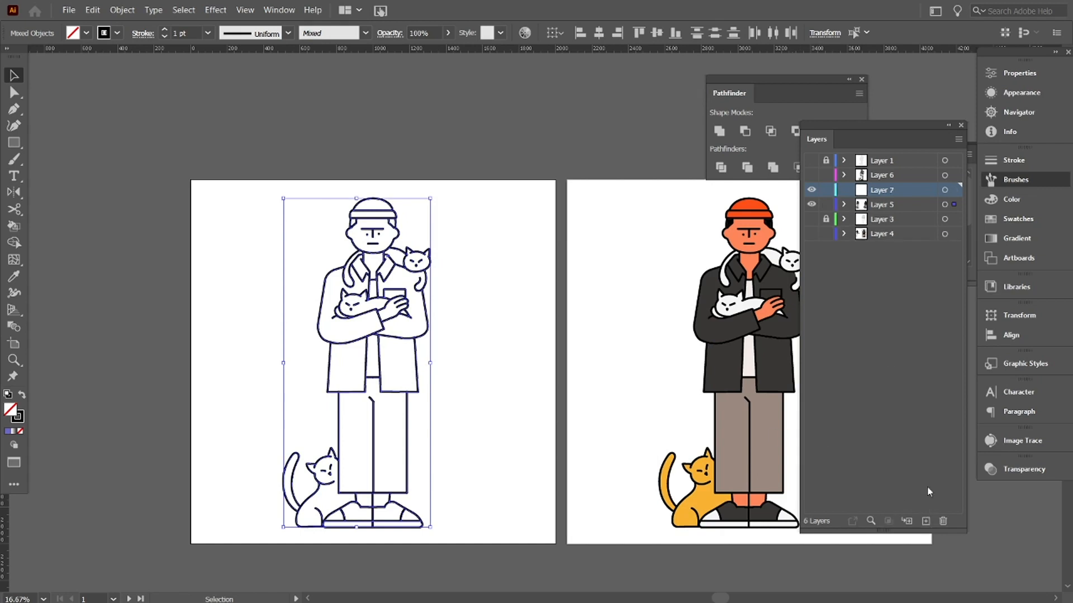
{"action": "left_click", "coordinate": [810, 206]}
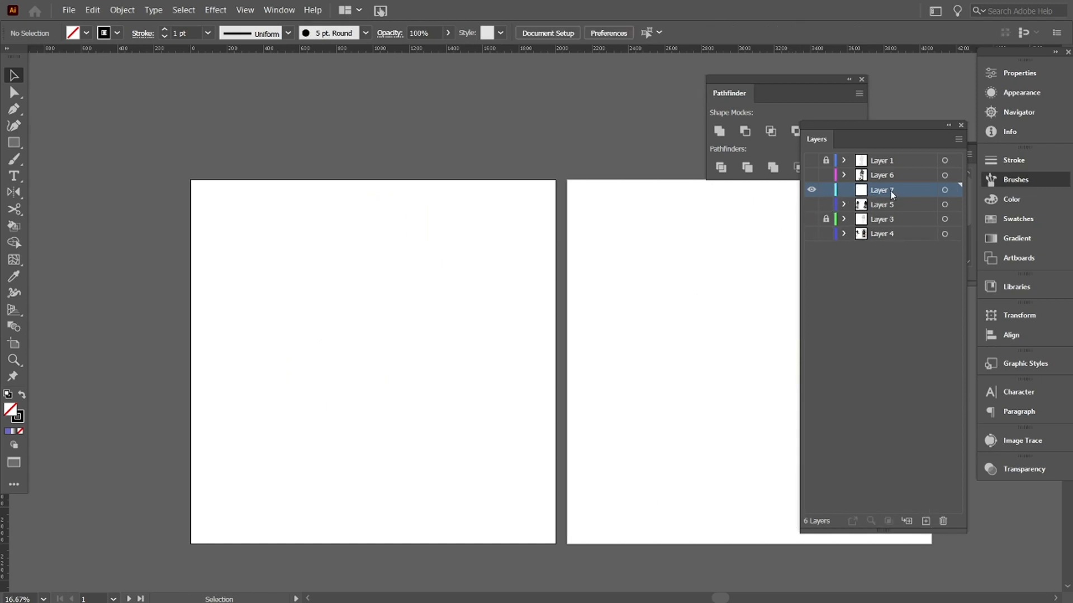
{"action": "key", "text": "ctrl+f"}
{"action": "left_click", "coordinate": [472, 173]}
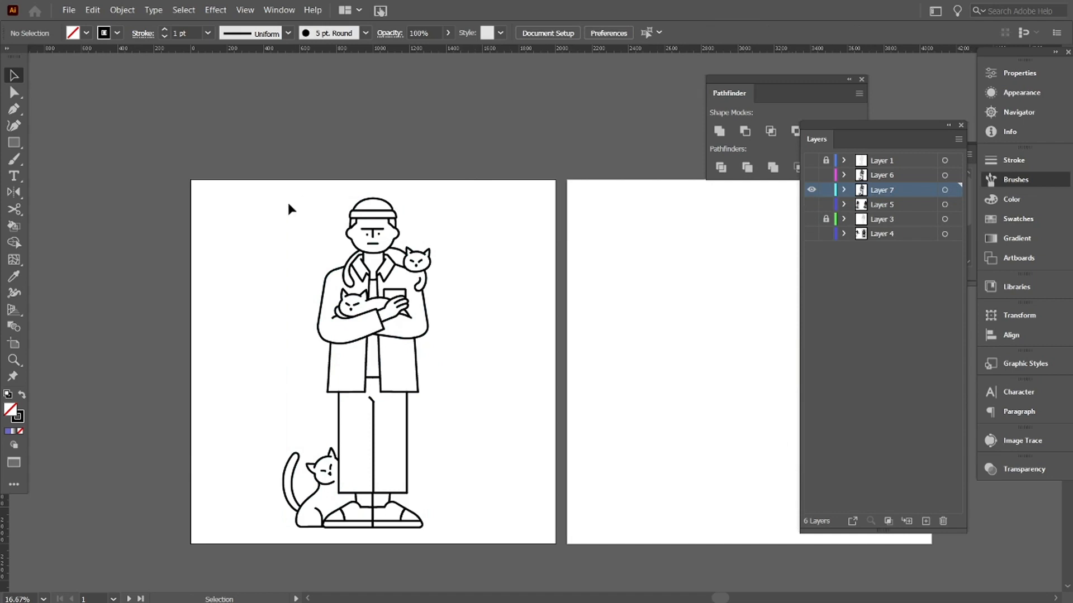
Step: Convert all the pasted line art on Layer 7 into guides and hide the rulers
{"action": "left_click_drag", "start_coordinate": [279, 175], "coordinate": [475, 534]}
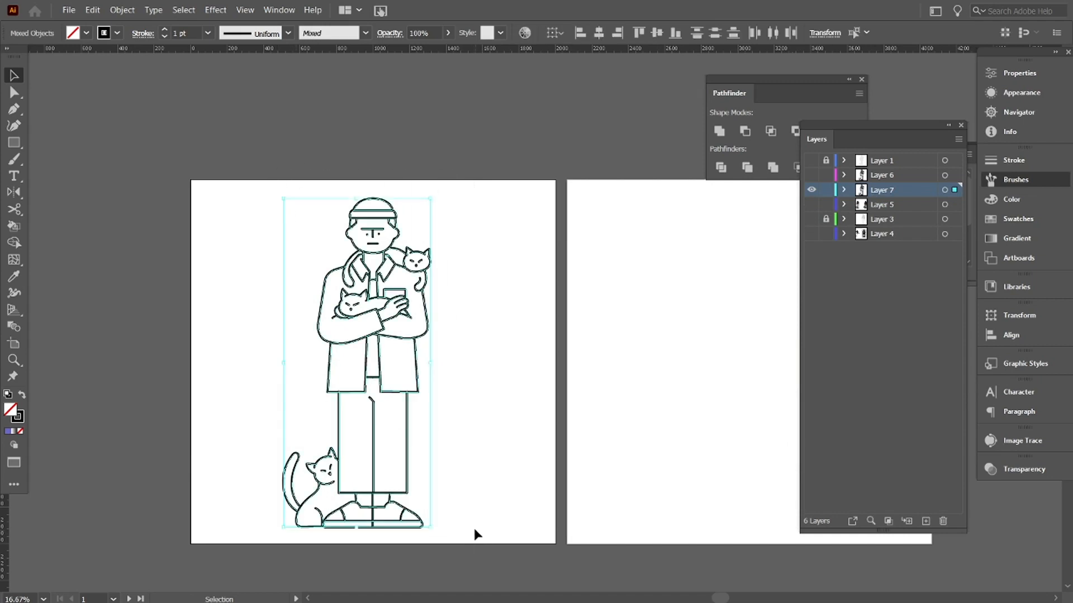
{"action": "key", "text": "Delete"}
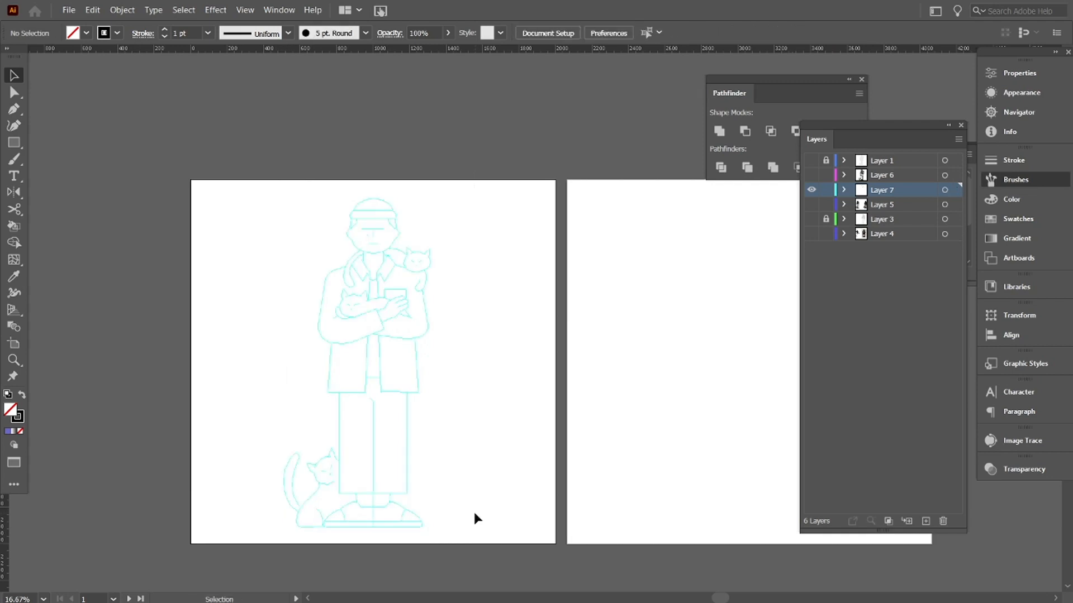
{"action": "left_click", "coordinate": [14, 361]}
{"action": "left_click_drag", "start_coordinate": [302, 188], "coordinate": [517, 375]}
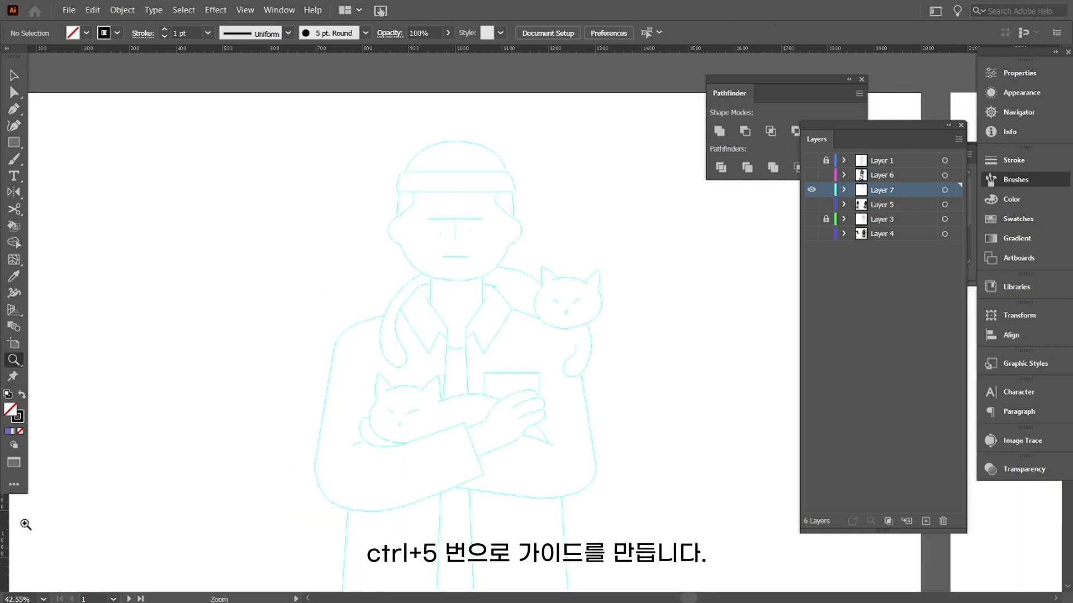
{"action": "key", "text": "ctrl+r"}
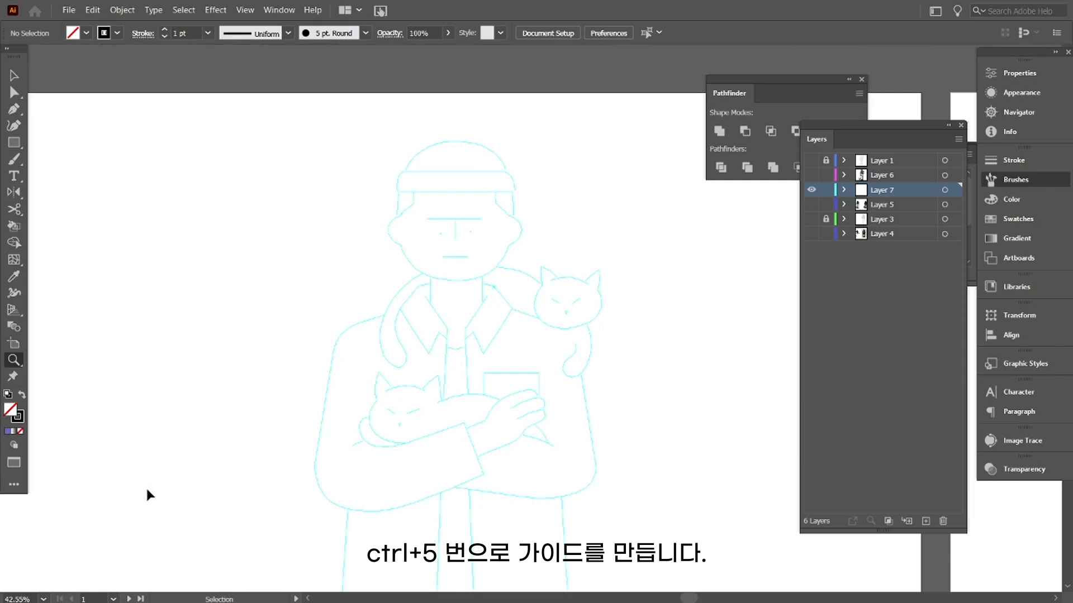
Step: Show the rulers and place a vertical guide through the centre of the character's head
{"action": "key", "text": "ctrl+r"}
{"action": "left_click_drag", "start_coordinate": [268, 387], "coordinate": [452, 317]}
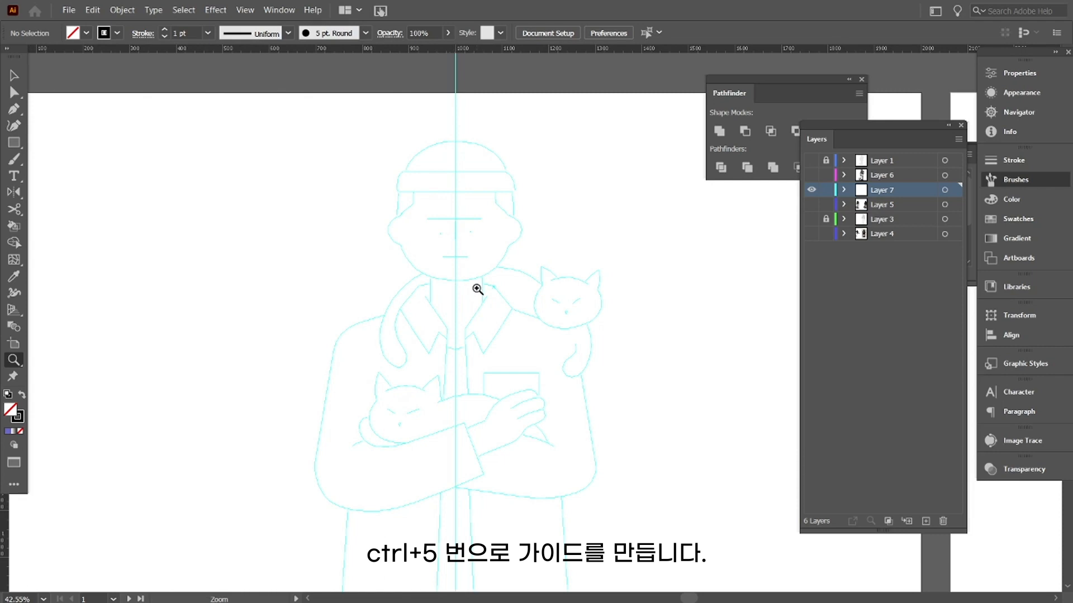
{"action": "left_click_drag", "start_coordinate": [536, 262], "coordinate": [635, 362]}
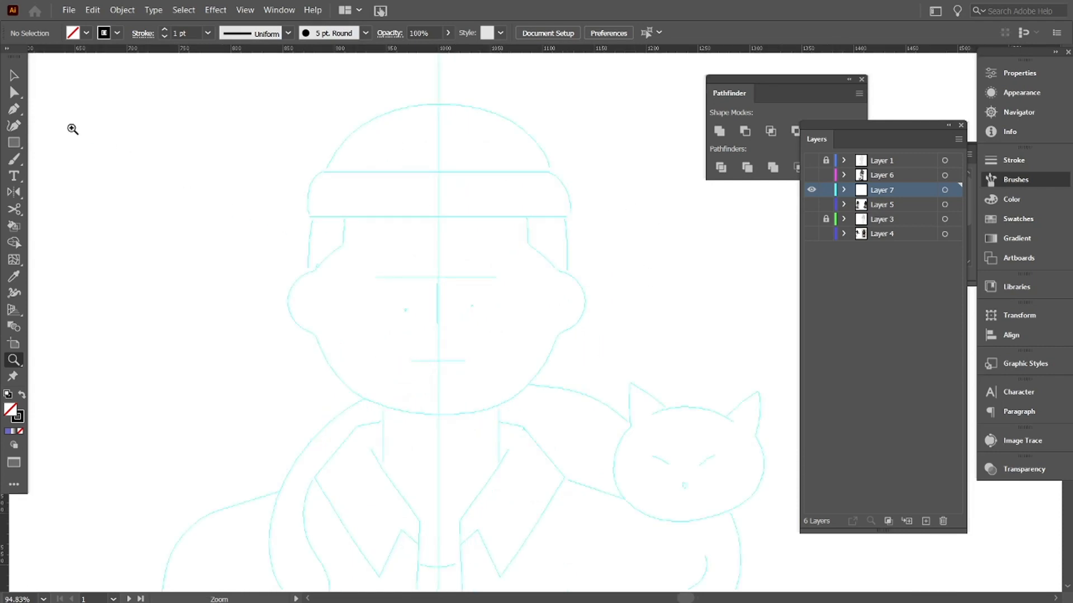
Step: Trace the left half of the beanie's dome from the centre guide with the Pen tool, using no fill and a black stroke
{"action": "left_click", "coordinate": [22, 413]}
{"action": "key", "text": "ctrl+plus"}
{"action": "key", "text": "ctrl+plus"}
{"action": "left_click_drag", "start_coordinate": [354, 115], "coordinate": [397, 267]}
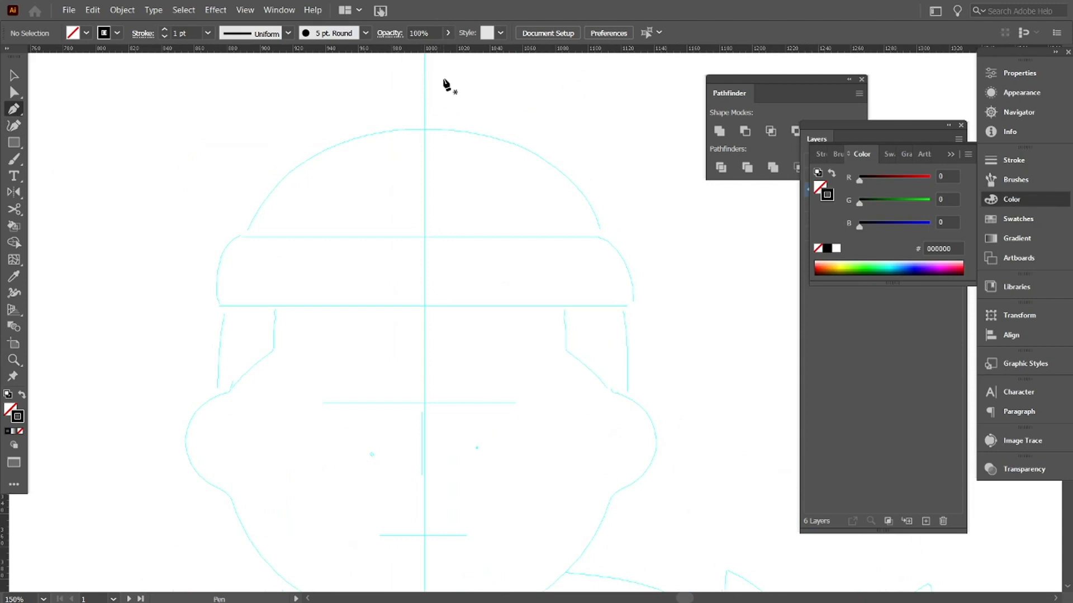
{"action": "left_click", "coordinate": [424, 129]}
{"action": "left_click_drag", "start_coordinate": [244, 238], "coordinate": [213, 351]}
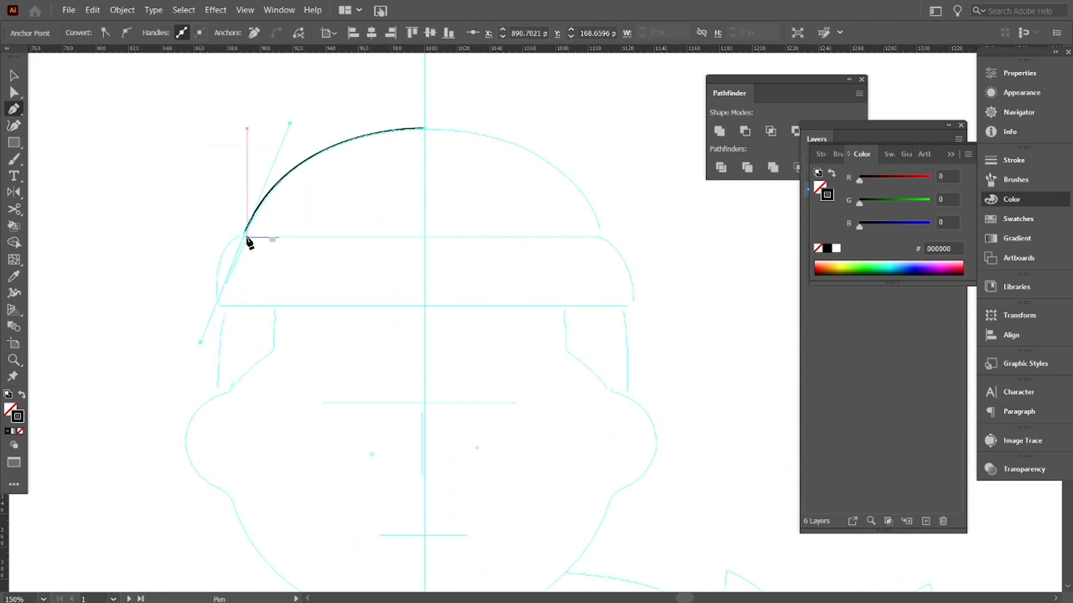
{"action": "left_click_drag", "start_coordinate": [244, 238], "coordinate": [237, 259]}
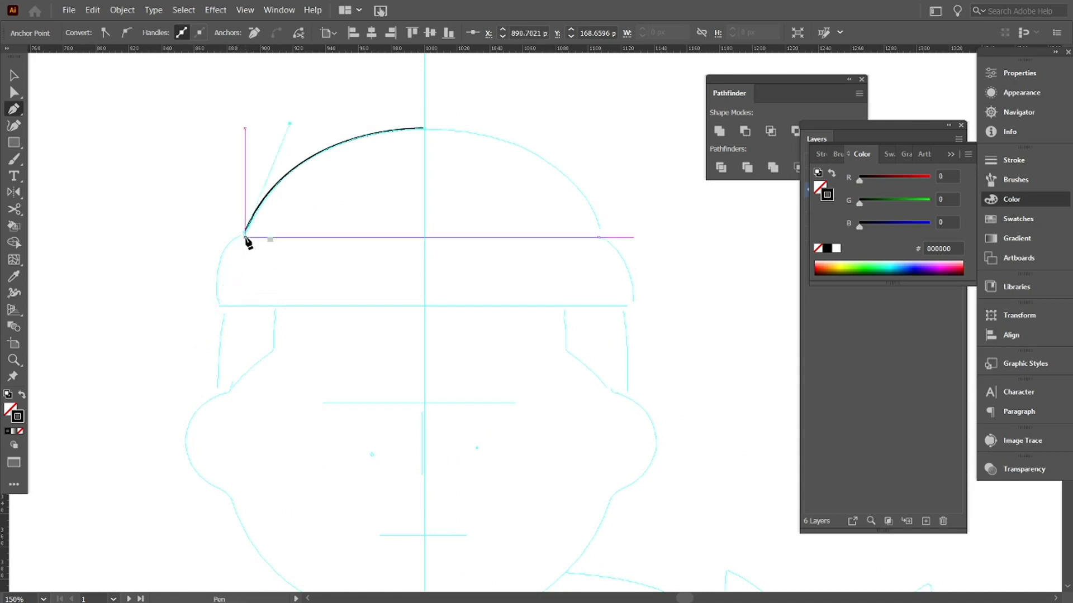
Step: Continue the outline around the left edge of the beanie's brim, following the guides
{"action": "key", "text": "ctrl+plus"}
{"action": "key", "text": "ctrl+plus"}
{"action": "mouse_move", "coordinate": [532, 352]}
{"action": "left_mouse_down"}
{"action": "mouse_move", "coordinate": [491, 297]}
{"action": "mouse_move", "coordinate": [259, 378]}
{"action": "mouse_move", "coordinate": [298, 402]}
{"action": "mouse_move", "coordinate": [256, 553]}
{"action": "mouse_move", "coordinate": [227, 591]}
{"action": "mouse_move", "coordinate": [234, 486]}
{"action": "mouse_move", "coordinate": [201, 496]}
{"action": "mouse_move", "coordinate": [216, 496]}
{"action": "left_mouse_up"}
{"action": "key", "text": "ctrl+z"}
{"action": "key", "text": "ctrl+z"}
{"action": "left_click", "coordinate": [306, 265]}
{"action": "left_click_drag", "start_coordinate": [256, 308], "coordinate": [244, 356]}
{"action": "left_click", "coordinate": [256, 308]}
{"action": "mouse_move", "coordinate": [256, 403]}
{"action": "left_mouse_down"}
{"action": "mouse_move", "coordinate": [275, 439]}
{"action": "mouse_move", "coordinate": [275, 218]}
{"action": "left_mouse_up"}
{"action": "left_click", "coordinate": [256, 404]}
Step: Extend the outline along the side hair, left ear and jaw, ending at the chin on the centre guide
{"action": "left_click_drag", "start_coordinate": [264, 395], "coordinate": [297, 206]}
{"action": "left_click", "coordinate": [264, 395]}
{"action": "left_click_drag", "start_coordinate": [233, 306], "coordinate": [236, 390]}
{"action": "left_click", "coordinate": [233, 307]}
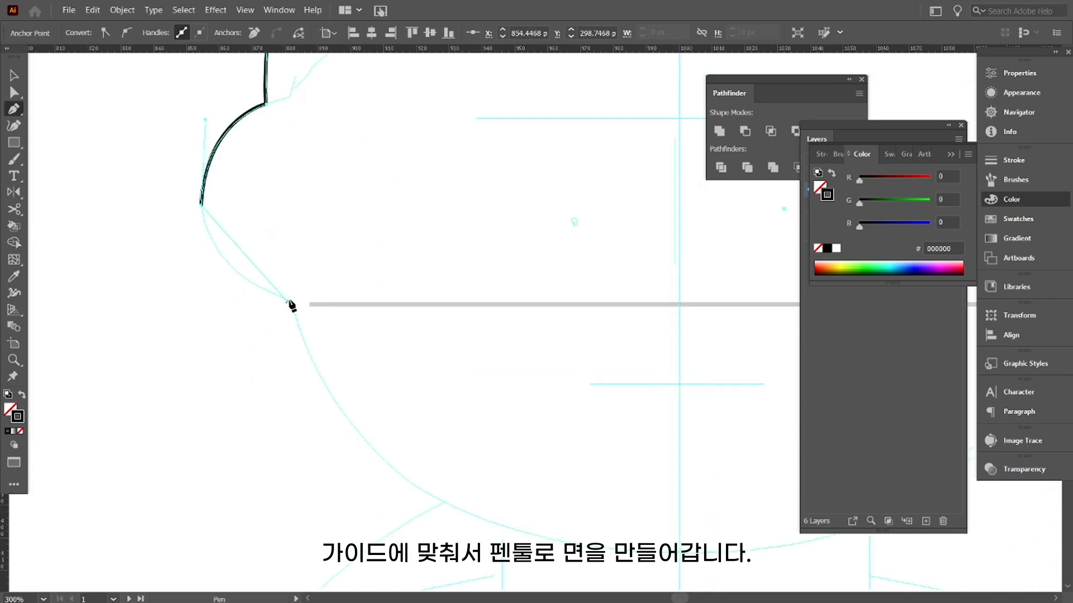
{"action": "left_click_drag", "start_coordinate": [292, 304], "coordinate": [379, 336]}
{"action": "left_click_drag", "start_coordinate": [521, 379], "coordinate": [875, 379]}
{"action": "left_click_drag", "start_coordinate": [391, 72], "coordinate": [452, 587]}
{"action": "scroll", "coordinate": [309, 180], "scroll_direction": "down", "scroll_amount": 2}
{"action": "key", "text": "v"}
{"action": "left_click", "coordinate": [14, 192]}
{"action": "left_click_drag", "start_coordinate": [357, 167], "coordinate": [356, 187]}
{"action": "left_click", "coordinate": [127, 114], "text": "alt"}
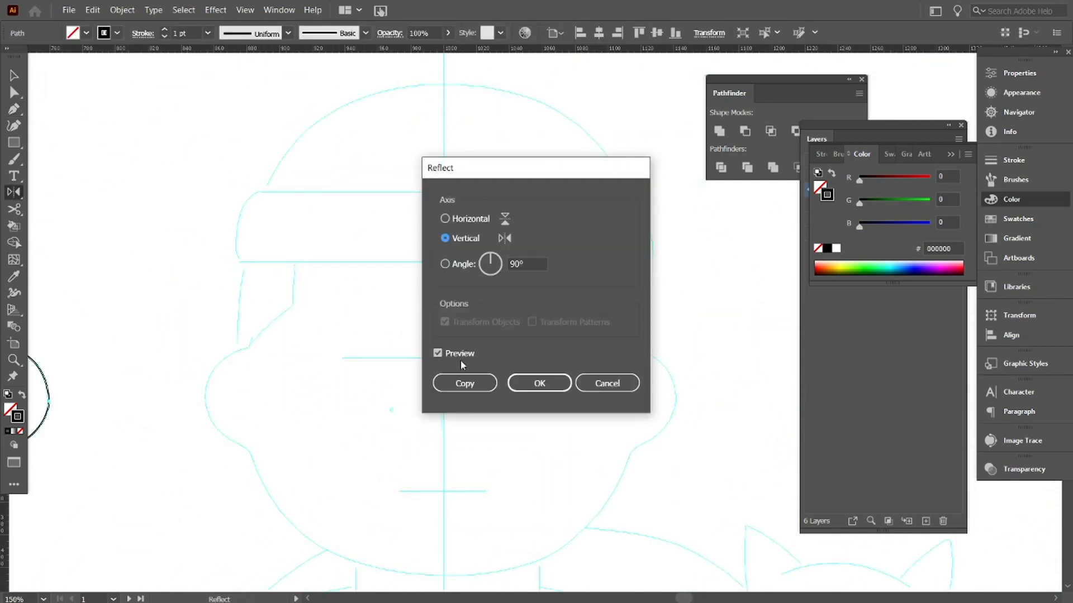
{"action": "key", "text": "Escape"}
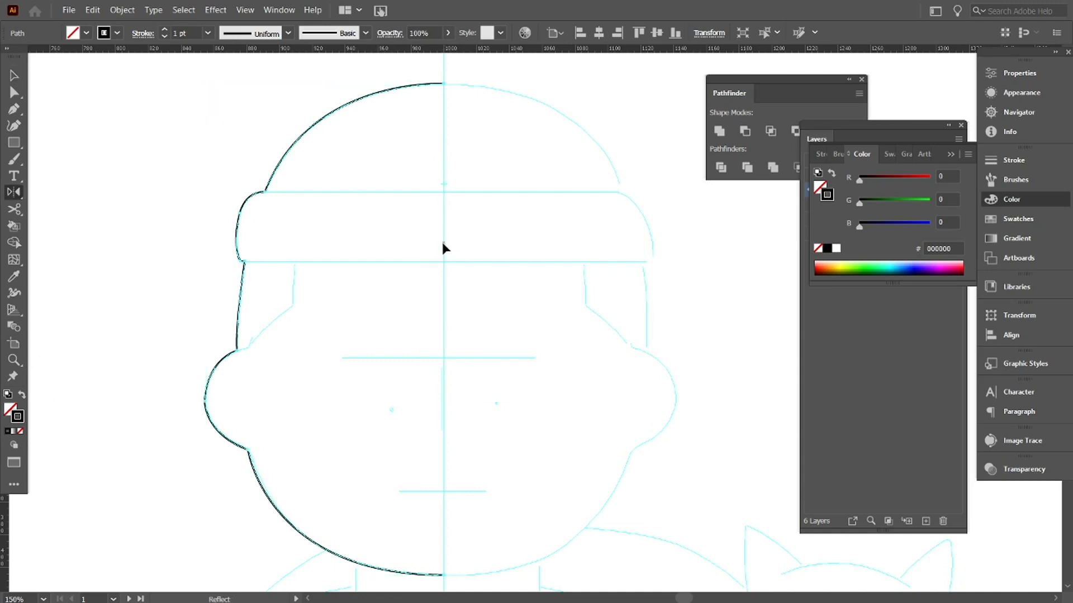
{"action": "left_click", "coordinate": [463, 373], "text": "ctrl"}
{"action": "left_click", "coordinate": [442, 162]}
{"action": "left_click", "coordinate": [14, 75]}
{"action": "key", "text": "o"}
{"action": "left_click", "coordinate": [444, 226], "text": "alt"}
{"action": "left_click", "coordinate": [481, 384]}
{"action": "key", "text": "ctrl+z"}
Step: Reflect a copy of the half head outline vertically across the centre guide
{"action": "key", "text": "v"}
{"action": "left_click", "coordinate": [14, 192]}
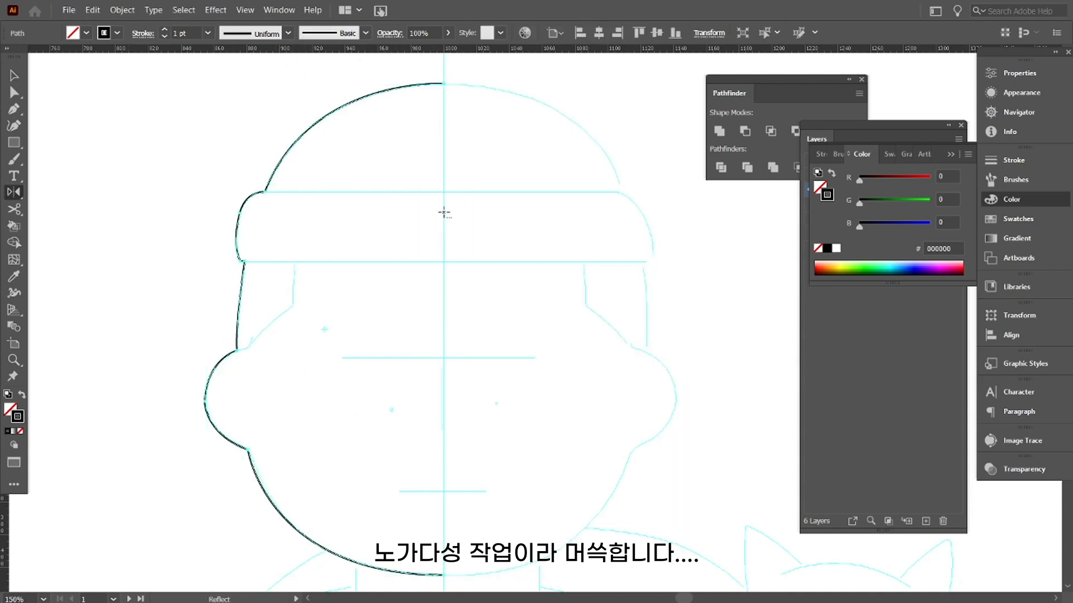
{"action": "left_click", "coordinate": [444, 213], "text": "alt"}
{"action": "left_click", "coordinate": [465, 384]}
Step: Join the two head halves at the top of the beanie and at the chin
{"action": "key", "text": "a"}
{"action": "left_click_drag", "start_coordinate": [434, 69], "coordinate": [449, 99]}
{"action": "left_click_drag", "start_coordinate": [449, 447], "coordinate": [446, 338]}
{"action": "left_click_drag", "start_coordinate": [425, 447], "coordinate": [456, 484]}
{"action": "left_click_drag", "start_coordinate": [436, 279], "coordinate": [423, 372]}
Step: Draw the upper and lower brim lines across the beanie and divide the head shape along them
{"action": "key", "text": "p"}
{"action": "left_click", "coordinate": [248, 175]}
{"action": "left_click", "coordinate": [606, 176]}
{"action": "left_click", "coordinate": [627, 157]}
{"action": "left_click", "coordinate": [219, 255]}
{"action": "left_click", "coordinate": [228, 246]}
{"action": "left_click", "coordinate": [626, 245]}
{"action": "left_click", "coordinate": [648, 267]}
{"action": "left_click", "coordinate": [720, 167]}
{"action": "left_click", "coordinate": [730, 358]}
Step: Trace the left sideburn's edge from the ear up to the brim and adjust its points to the guide
{"action": "key", "text": "p"}
{"action": "left_click", "coordinate": [206, 324]}
{"action": "left_click", "coordinate": [221, 334]}
{"action": "left_click", "coordinate": [233, 331]}
{"action": "left_click_drag", "start_coordinate": [275, 290], "coordinate": [300, 275]}
{"action": "left_click", "coordinate": [275, 226]}
{"action": "key", "text": "a"}
{"action": "left_click_drag", "start_coordinate": [271, 331], "coordinate": [275, 338]}
Step: Mirror a copy of the sideburn line across the centre guide, then divide the whole head with both lines
{"action": "left_click", "coordinate": [14, 193]}
{"action": "left_click", "coordinate": [428, 257], "text": "alt"}
{"action": "left_click", "coordinate": [464, 384]}
{"action": "left_click", "coordinate": [14, 75]}
{"action": "left_click_drag", "start_coordinate": [168, 302], "coordinate": [687, 380]}
{"action": "left_click", "coordinate": [720, 168]}
Step: Trace the left half of the jacket from the neck over the shoulder and sleeve, rounding the shoulder corner to about 82.5 px
{"action": "left_click_drag", "start_coordinate": [447, 447], "coordinate": [420, 177]}
{"action": "left_click", "coordinate": [14, 109]}
{"action": "left_click", "coordinate": [307, 276]}
{"action": "left_click", "coordinate": [307, 300]}
{"action": "left_click", "coordinate": [266, 306]}
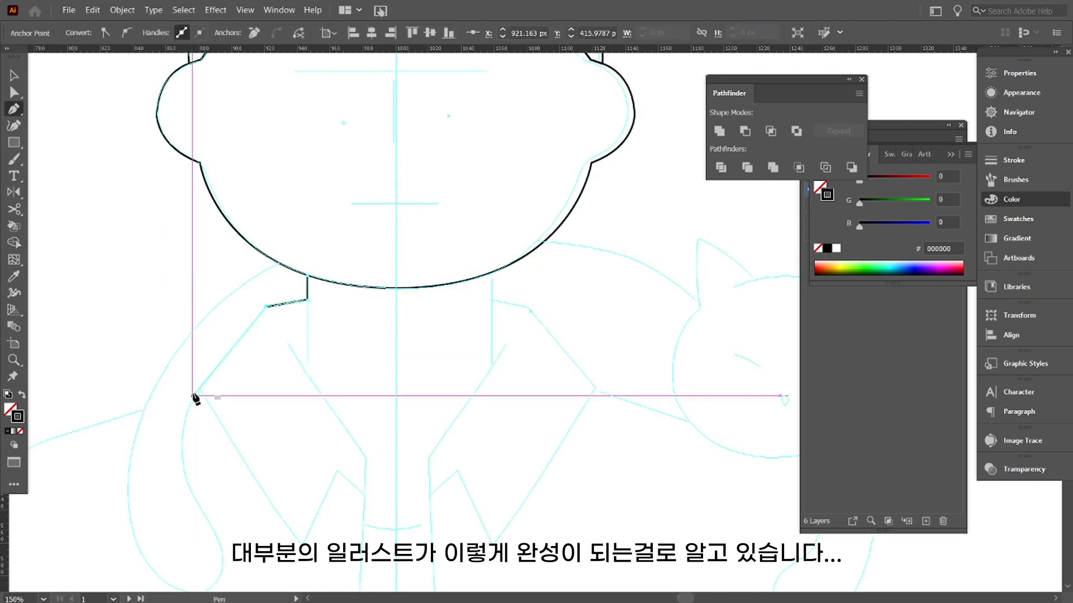
{"action": "scroll", "coordinate": [193, 398], "scroll_direction": "down", "scroll_amount": 10}
{"action": "left_click_drag", "start_coordinate": [319, 395], "coordinate": [528, 401]}
{"action": "scroll", "coordinate": [363, 391], "scroll_direction": "right", "scroll_amount": 5}
{"action": "scroll", "coordinate": [582, 400], "scroll_direction": "up", "scroll_amount": 10}
{"action": "key", "text": "a"}
{"action": "left_click_drag", "start_coordinate": [266, 331], "coordinate": [248, 360]}
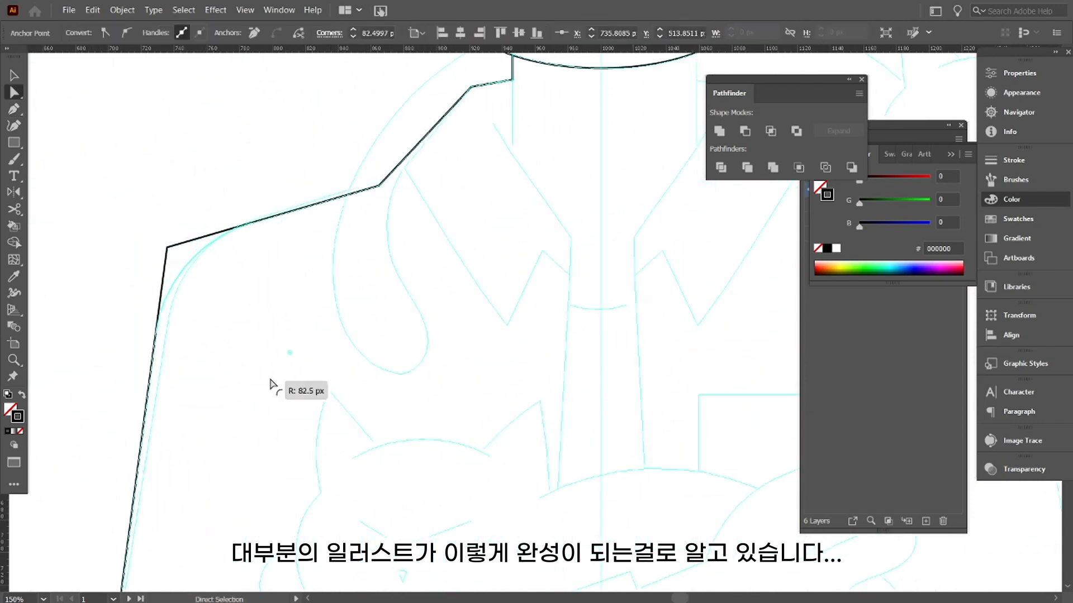
Step: Reflect a copy of the half jacket outline vertically across the centre guide
{"action": "scroll", "coordinate": [364, 308], "scroll_direction": "down", "scroll_amount": 3}
{"action": "key", "text": "v"}
{"action": "left_click", "coordinate": [263, 223]}
{"action": "left_click", "coordinate": [14, 192]}
{"action": "left_click", "coordinate": [412, 375], "text": "alt"}
{"action": "left_click", "coordinate": [474, 385]}
Step: Connect the two jacket halves at their bottom end points on the centre guide
{"action": "key", "text": "a"}
{"action": "left_click_drag", "start_coordinate": [386, 355], "coordinate": [442, 392]}
{"action": "key", "text": "ctrl+equal"}
{"action": "key", "text": "ctrl+equal"}
{"action": "key", "text": "ctrl+equal"}
{"action": "key", "text": "ctrl+equal"}
{"action": "key", "text": "ctrl+equal"}
{"action": "key", "text": "ctrl+equal"}
{"action": "left_click", "coordinate": [536, 355]}
{"action": "left_click_drag", "start_coordinate": [549, 323], "coordinate": [532, 320]}
{"action": "left_click", "coordinate": [531, 342]}
{"action": "key", "text": "ctrl+minus"}
{"action": "key", "text": "ctrl+minus"}
{"action": "key", "text": "ctrl+minus"}
Step: Close the jacket outline with a straight line across the neck
{"action": "left_click_drag", "start_coordinate": [490, 168], "coordinate": [355, 599]}
{"action": "left_click", "coordinate": [14, 109]}
{"action": "key", "text": "v"}
{"action": "key", "text": "p"}
{"action": "left_click", "coordinate": [310, 234]}
{"action": "left_click", "coordinate": [486, 235]}
{"action": "left_click", "coordinate": [14, 76]}
Step: Trace the left half of the neck and shirt opening, and mirror a copy across the centre guide
{"action": "key", "text": "p"}
{"action": "scroll", "coordinate": [369, 391], "scroll_direction": "down", "scroll_amount": 10}
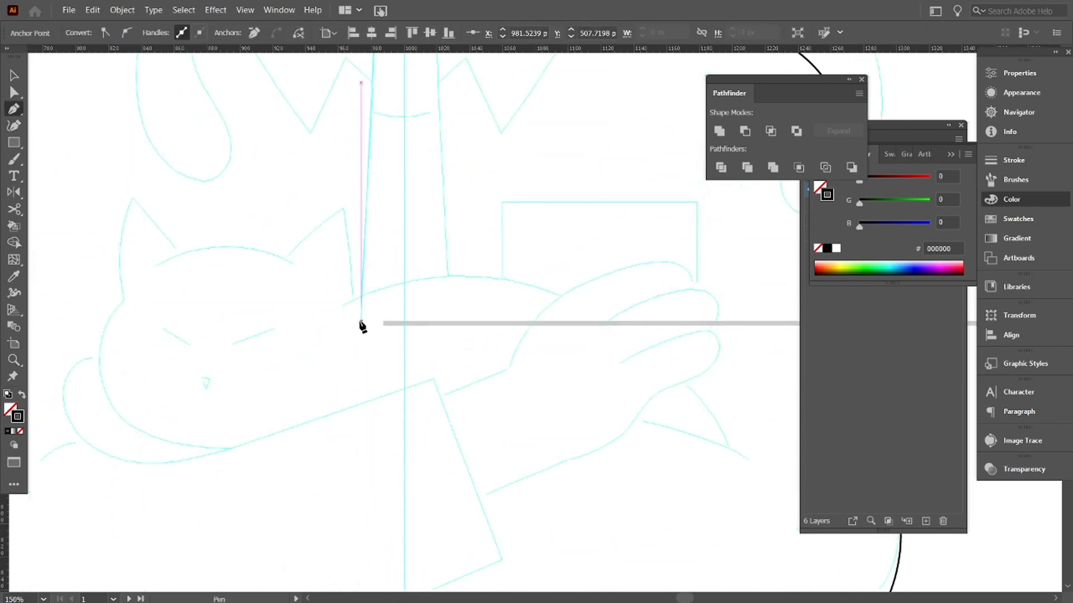
{"action": "left_click", "coordinate": [361, 321]}
{"action": "left_click", "coordinate": [404, 321]}
{"action": "left_click_drag", "start_coordinate": [404, 321], "coordinate": [393, 560]}
{"action": "key", "text": "o"}
{"action": "left_click", "coordinate": [393, 211], "text": "alt"}
{"action": "left_click", "coordinate": [459, 404]}
{"action": "key", "text": "a"}
{"action": "key", "text": "v"}
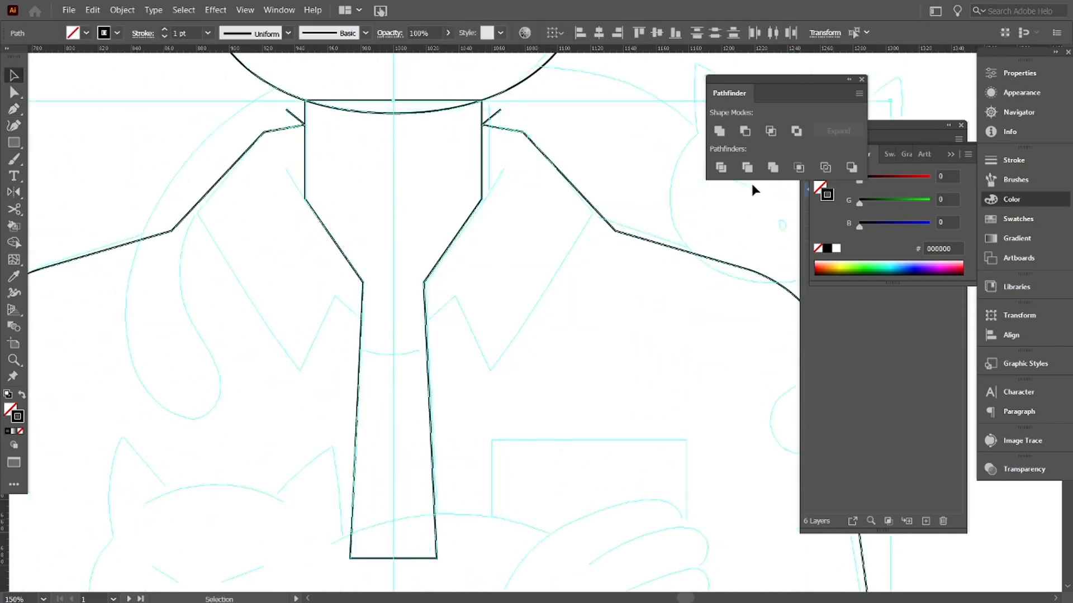
Step: Draw a closed four-sided shape for the left panel below the arms, with its top edge overlapping the jacket
{"action": "key", "text": "a"}
{"action": "key", "text": "ctrl+minus"}
{"action": "key", "text": "ctrl+minus"}
{"action": "key", "text": "ctrl+minus"}
{"action": "left_click_drag", "start_coordinate": [447, 447], "coordinate": [404, 307]}
{"action": "key", "text": "p"}
{"action": "left_click", "coordinate": [318, 383]}
{"action": "left_click", "coordinate": [310, 530]}
{"action": "left_click", "coordinate": [422, 531]}
{"action": "left_click", "coordinate": [430, 362]}
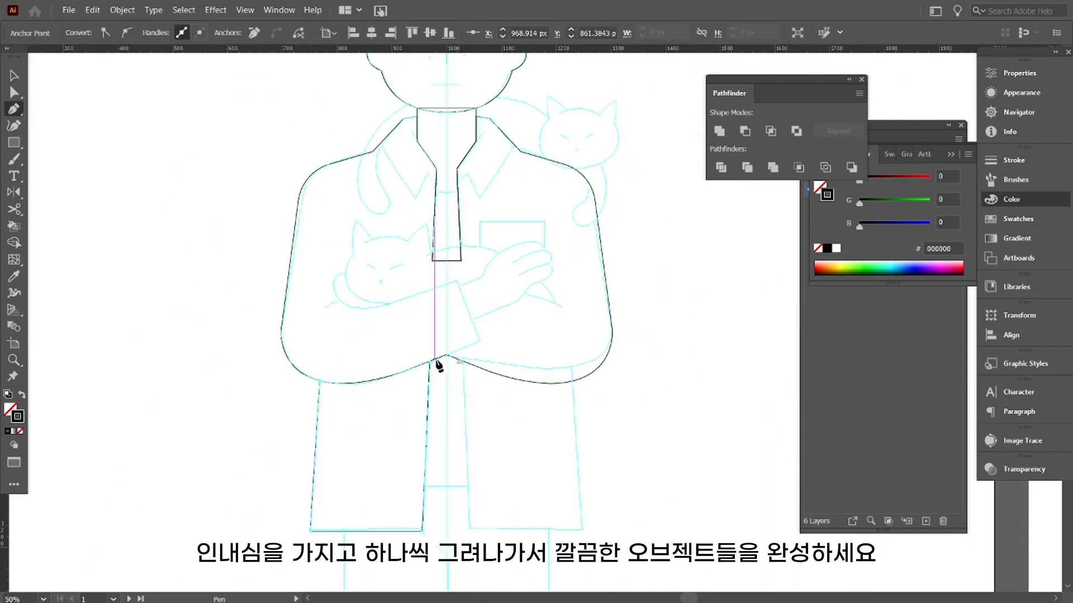
{"action": "left_click", "coordinate": [320, 340]}
{"action": "left_click", "coordinate": [319, 383]}
Step: Reflect a copy of the left lower panel vertically across the centre guide to make the right panel
{"action": "key", "text": "v"}
{"action": "key", "text": "o"}
{"action": "left_click", "coordinate": [447, 385], "text": "alt"}
{"action": "left_click", "coordinate": [459, 403]}
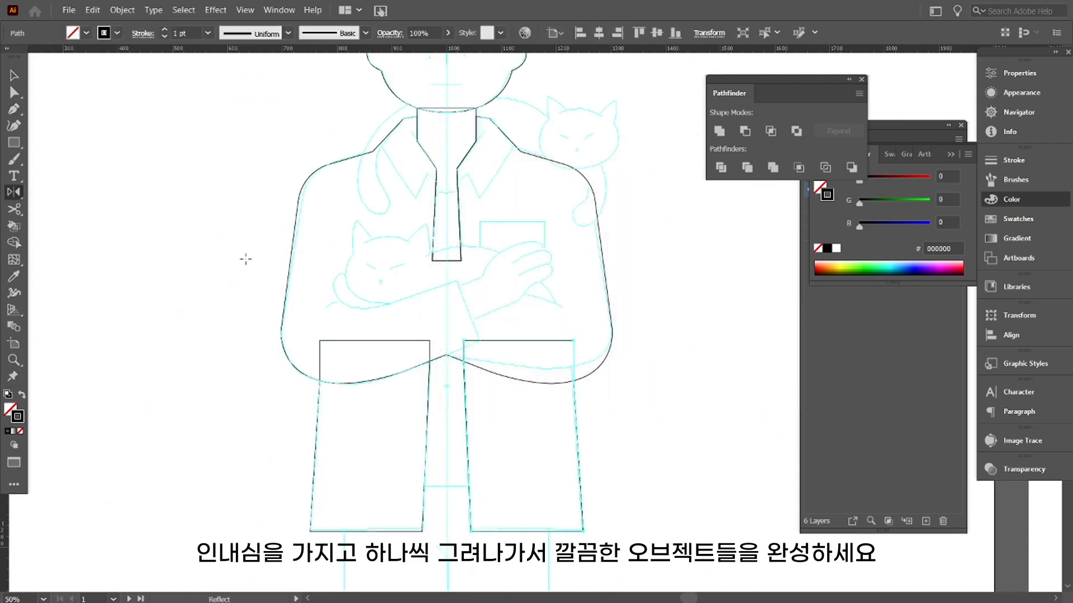
{"action": "left_click", "coordinate": [235, 291]}
Step: Draw the shirt's neckline across the narrow opening and bend it slightly downward with the Curvature tool
{"action": "key", "text": "z"}
{"action": "left_click_drag", "start_coordinate": [432, 499], "coordinate": [503, 499]}
{"action": "key", "text": "m"}
{"action": "left_click_drag", "start_coordinate": [447, 162], "coordinate": [371, 550]}
{"action": "key", "text": "p"}
{"action": "left_click", "coordinate": [358, 170]}
{"action": "left_click", "coordinate": [427, 169], "text": "shift"}
{"action": "key", "text": "ctrl+shift+a"}
{"action": "left_click", "coordinate": [14, 126]}
{"action": "left_click_drag", "start_coordinate": [391, 170], "coordinate": [391, 175]}
{"action": "key", "text": "v"}
{"action": "left_click_drag", "start_coordinate": [285, 121], "coordinate": [263, 236]}
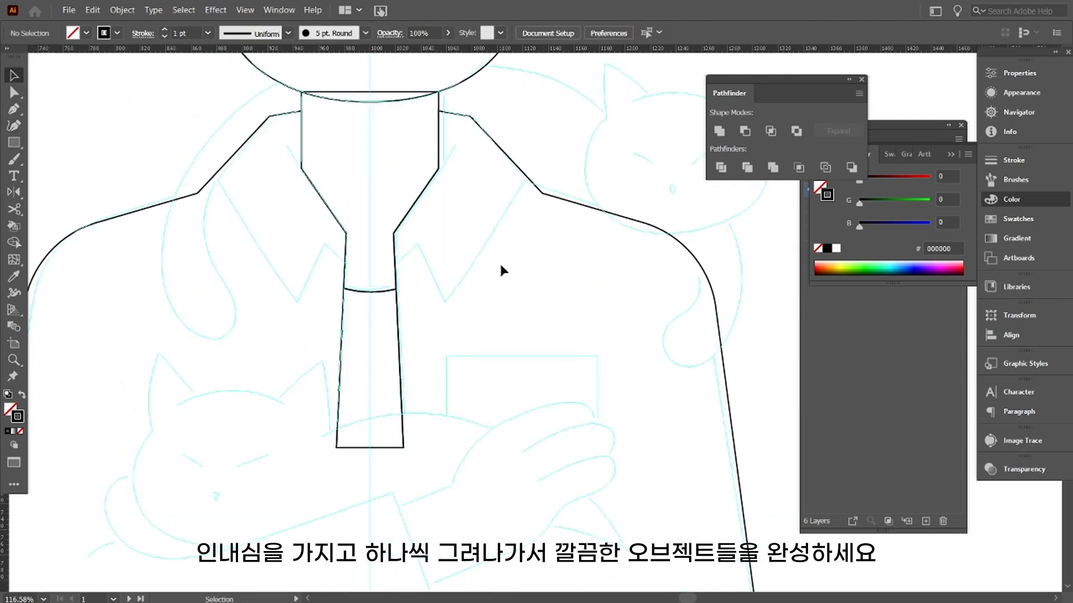
Step: Trace the shape filling the gap between the two lower panels, from its upper edge down to a straight horizontal bottom edge
{"action": "left_click_drag", "start_coordinate": [491, 559], "coordinate": [503, 61]}
{"action": "key", "text": "p"}
{"action": "key", "text": "m"}
{"action": "key", "text": "p"}
{"action": "left_click", "coordinate": [340, 163]}
{"action": "left_click", "coordinate": [330, 447]}
{"action": "left_click", "coordinate": [433, 448], "text": "shift"}
{"action": "key", "text": "ctrl+minus"}
{"action": "key", "text": "ctrl+minus"}
{"action": "key", "text": "ctrl+minus"}
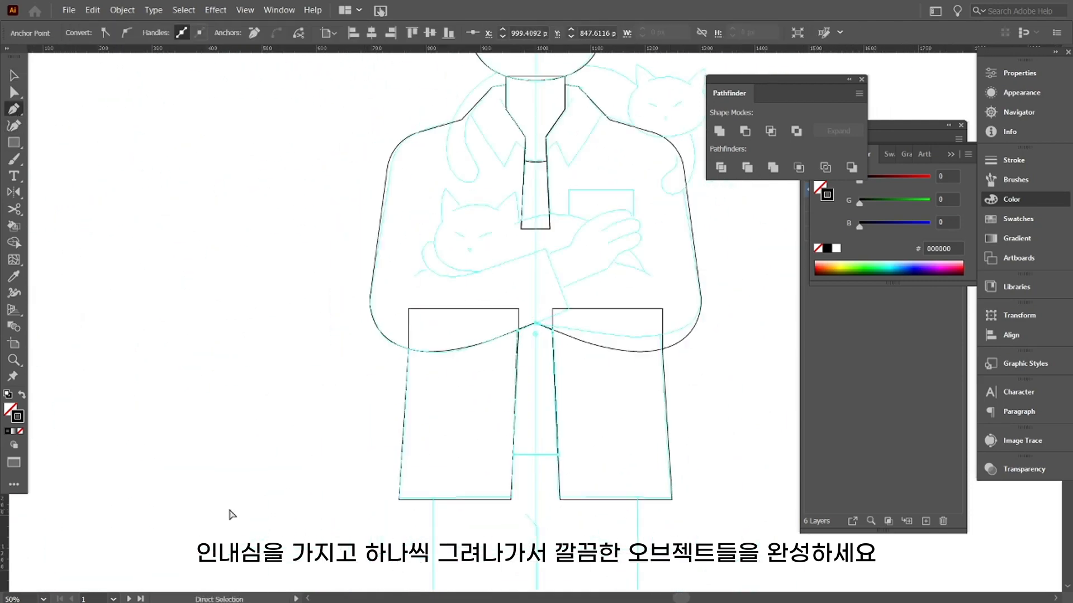
Step: Draw one rectangle spanning both leg guides, with its top edge overlapping the lower panels
{"action": "left_click_drag", "start_coordinate": [233, 514], "coordinate": [134, 156]}
{"action": "left_click", "coordinate": [17, 142]}
{"action": "left_click_drag", "start_coordinate": [333, 95], "coordinate": [537, 440]}
{"action": "left_click", "coordinate": [14, 75]}
{"action": "left_click_drag", "start_coordinate": [235, 84], "coordinate": [207, 554]}
Step: Trace the ears and curved top of the head of the cat on the right shoulder with the Pen tool
{"action": "left_click", "coordinate": [15, 362]}
{"action": "left_click_drag", "start_coordinate": [453, 135], "coordinate": [687, 338]}
{"action": "key", "text": "n"}
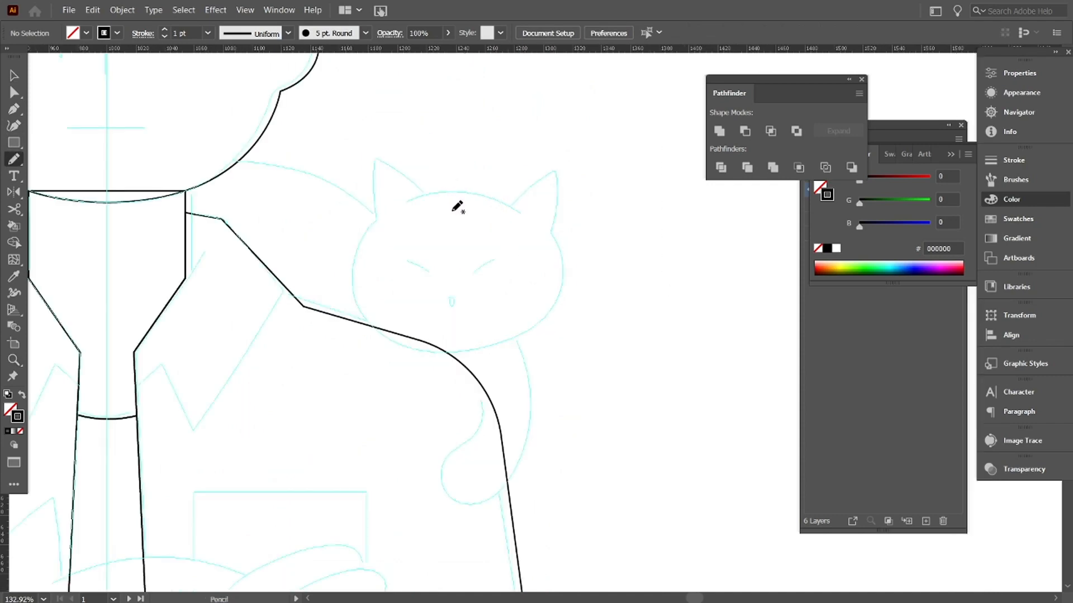
{"action": "key", "text": "p"}
{"action": "left_click", "coordinate": [375, 160]}
{"action": "left_click_drag", "start_coordinate": [429, 197], "coordinate": [445, 216]}
{"action": "left_click_drag", "start_coordinate": [557, 170], "coordinate": [578, 161]}
{"action": "left_click_drag", "start_coordinate": [552, 232], "coordinate": [539, 269]}
{"action": "left_click", "coordinate": [552, 232]}
Step: Trace the shoulder cat's cheeks and chin with smooth curves and close the head outline at the ear
{"action": "key", "text": "ctrl+plus"}
{"action": "key", "text": "ctrl+plus"}
{"action": "left_click_drag", "start_coordinate": [485, 421], "coordinate": [429, 186]}
{"action": "left_click_drag", "start_coordinate": [414, 403], "coordinate": [347, 500]}
{"action": "left_click", "coordinate": [413, 402]}
{"action": "key", "text": "ctrl+z"}
{"action": "key", "text": "ctrl+z"}
{"action": "left_click_drag", "start_coordinate": [318, 262], "coordinate": [319, 412]}
{"action": "left_click_drag", "start_coordinate": [296, 359], "coordinate": [201, 359]}
{"action": "left_click_drag", "start_coordinate": [180, 241], "coordinate": [177, 125]}
{"action": "mouse_move", "coordinate": [216, 159]}
{"action": "left_mouse_down"}
{"action": "mouse_move", "coordinate": [255, 126]}
{"action": "mouse_move", "coordinate": [225, 219]}
{"action": "left_mouse_up"}
{"action": "left_click", "coordinate": [216, 159]}
{"action": "left_click_drag", "start_coordinate": [200, 179], "coordinate": [205, 133]}
Step: Start the shoulder cat's body shape at its head, tracing the back to the man's face and along his jaw
{"action": "left_click", "coordinate": [14, 92]}
{"action": "left_click_drag", "start_coordinate": [374, 470], "coordinate": [486, 444]}
{"action": "left_click", "coordinate": [357, 458]}
{"action": "left_click", "coordinate": [453, 471]}
{"action": "key", "text": "p"}
{"action": "left_click", "coordinate": [512, 228]}
{"action": "mouse_move", "coordinate": [113, 168]}
{"action": "left_mouse_down"}
{"action": "mouse_move", "coordinate": [349, 144]}
{"action": "mouse_move", "coordinate": [164, 147]}
{"action": "left_mouse_up"}
{"action": "left_click", "coordinate": [307, 146]}
{"action": "left_click_drag", "start_coordinate": [225, 191], "coordinate": [151, 213]}
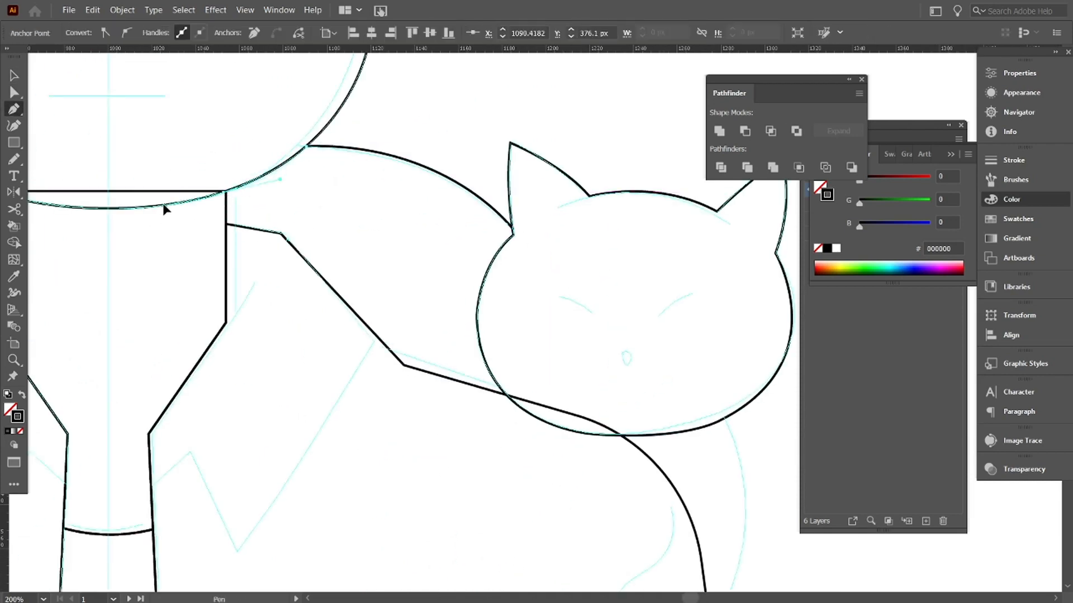
Step: Continue the cat's body along the neck, collar and shoulder edges, and close it beside the cat's face
{"action": "left_click", "coordinate": [226, 191]}
{"action": "left_click", "coordinate": [225, 225]}
{"action": "left_click", "coordinate": [279, 233]}
{"action": "left_click", "coordinate": [404, 365]}
{"action": "left_click", "coordinate": [507, 395]}
{"action": "left_click_drag", "start_coordinate": [513, 235], "coordinate": [587, 161]}
{"action": "left_click", "coordinate": [512, 236]}
{"action": "left_click", "coordinate": [512, 227]}
{"action": "left_click", "coordinate": [531, 234], "text": "ctrl"}
Step: Trace the shoulder cat's hanging tail as a closed curved shape running from under the head around the rounded tip
{"action": "left_click_drag", "start_coordinate": [558, 391], "coordinate": [361, 197]}
{"action": "left_click", "coordinate": [526, 224]}
{"action": "left_click_drag", "start_coordinate": [511, 435], "coordinate": [441, 546]}
{"action": "left_click", "coordinate": [511, 434]}
{"action": "left_click_drag", "start_coordinate": [422, 453], "coordinate": [373, 412]}
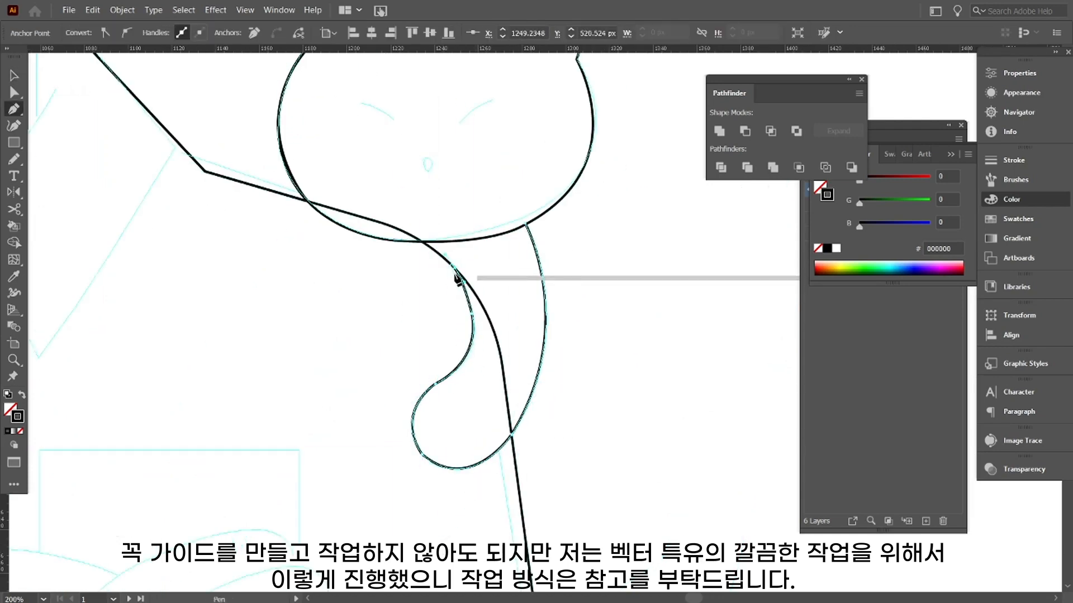
{"action": "left_click", "coordinate": [422, 242]}
{"action": "left_click_drag", "start_coordinate": [526, 224], "coordinate": [553, 205]}
{"action": "left_click_drag", "start_coordinate": [251, 475], "coordinate": [403, 314]}
{"action": "left_click", "coordinate": [192, 290]}
{"action": "left_click", "coordinate": [193, 512]}
{"action": "left_click", "coordinate": [247, 454], "text": "ctrl"}
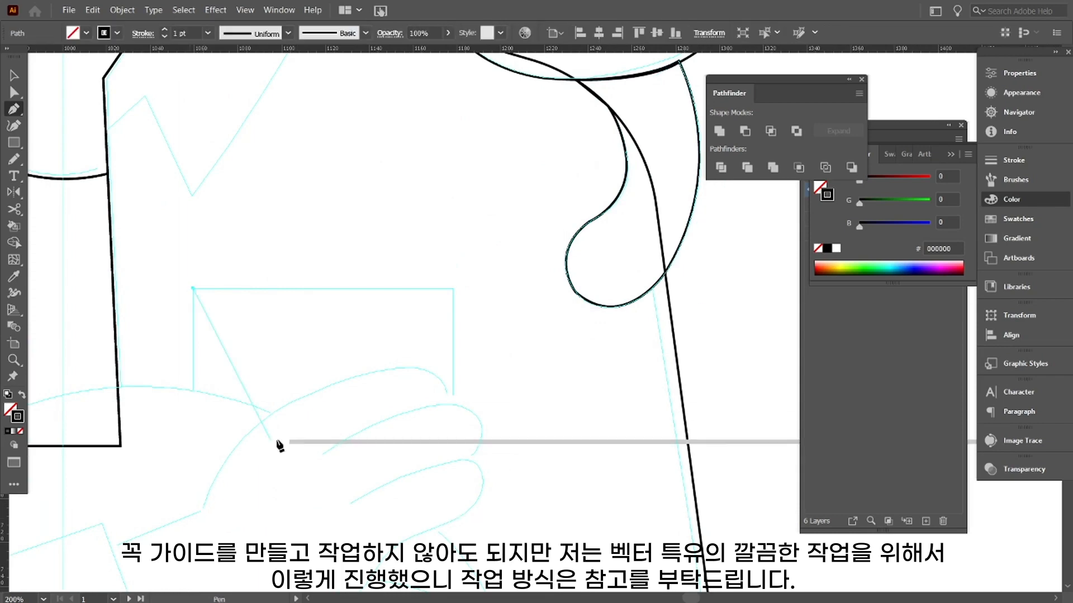
{"action": "key", "text": "ctrl+z"}
{"action": "key", "text": "ctrl+z"}
Step: Draw a rectangle for the chest pocket over its guide, extending its lower part behind the hand
{"action": "key", "text": "m"}
{"action": "left_click_drag", "start_coordinate": [189, 144], "coordinate": [448, 444]}
Step: Trace the hand from the cuff corner over its curved upper edge and around the rounded fingertips
{"action": "key", "text": "p"}
{"action": "left_click", "coordinate": [106, 401]}
{"action": "left_click", "coordinate": [198, 368]}
{"action": "left_click_drag", "start_coordinate": [319, 246], "coordinate": [415, 217]}
{"action": "left_click", "coordinate": [424, 227]}
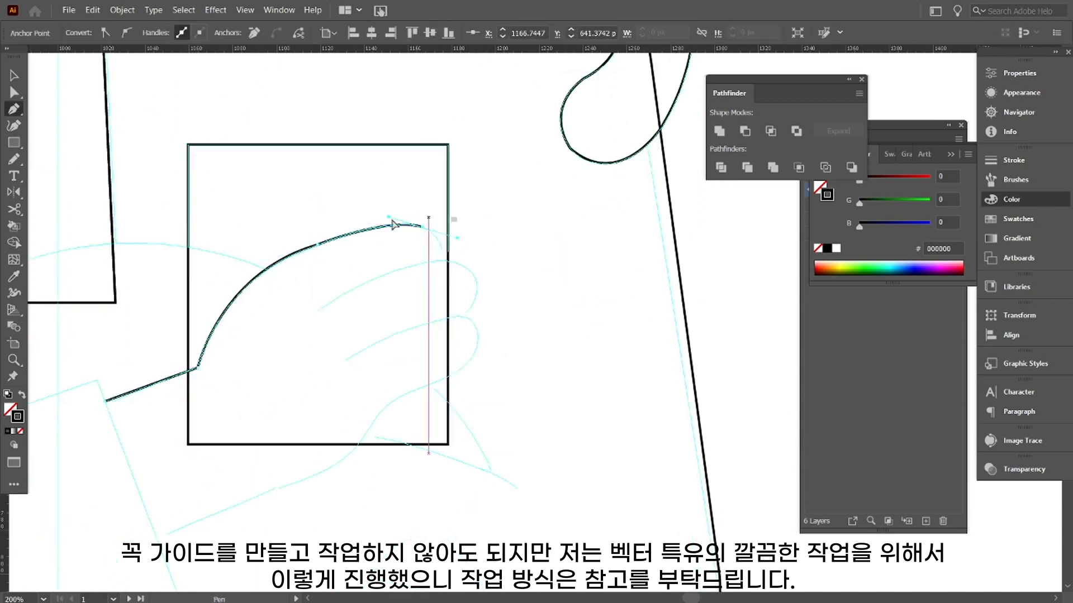
{"action": "key", "text": "ctrl+z"}
{"action": "key", "text": "ctrl+z"}
{"action": "left_click_drag", "start_coordinate": [319, 246], "coordinate": [419, 210]}
{"action": "left_click", "coordinate": [433, 232]}
{"action": "mouse_move", "coordinate": [444, 247]}
{"action": "left_mouse_down"}
{"action": "mouse_move", "coordinate": [443, 275]}
{"action": "mouse_move", "coordinate": [474, 288]}
{"action": "left_mouse_up"}
{"action": "left_click", "coordinate": [445, 261]}
{"action": "left_click", "coordinate": [465, 317]}
{"action": "left_click_drag", "start_coordinate": [477, 345], "coordinate": [386, 403]}
Step: Nudge two anchor points at the fingertips so the curves follow the hand guide more closely
{"action": "key", "text": "ctrl+equal"}
{"action": "key", "text": "ctrl+equal"}
{"action": "key", "text": "a"}
{"action": "left_click", "coordinate": [623, 92]}
{"action": "left_click_drag", "start_coordinate": [622, 92], "coordinate": [627, 89]}
{"action": "left_click_drag", "start_coordinate": [634, 208], "coordinate": [638, 203]}
Step: Continue the hand outline along its lower edge to the cuff and close the shape at the cuff's upper corner
{"action": "key", "text": "p"}
{"action": "left_click", "coordinate": [537, 322]}
{"action": "left_click_drag", "start_coordinate": [421, 406], "coordinate": [390, 471]}
{"action": "left_click_drag", "start_coordinate": [290, 501], "coordinate": [246, 361]}
{"action": "left_click_drag", "start_coordinate": [246, 360], "coordinate": [428, 325]}
{"action": "left_click", "coordinate": [299, 383]}
{"action": "left_click", "coordinate": [196, 112]}
Step: Trace the held cat from its left ear tip around the cheek and chin, along the belly line to the hand
{"action": "key", "text": "z"}
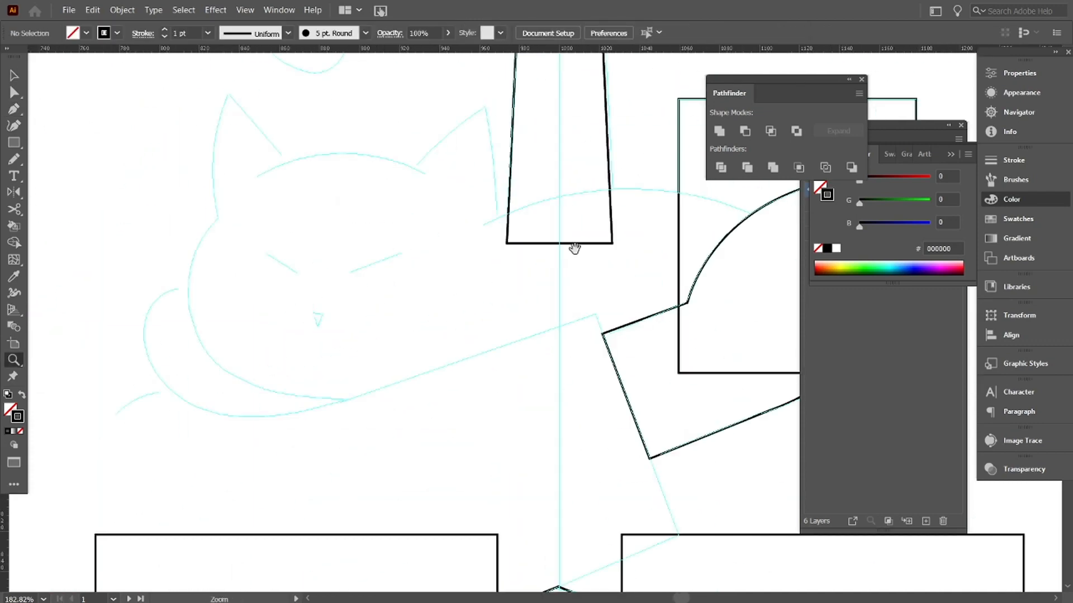
{"action": "key", "text": "p"}
{"action": "left_click", "coordinate": [177, 126]}
{"action": "left_click_drag", "start_coordinate": [168, 248], "coordinate": [191, 320]}
{"action": "left_click", "coordinate": [167, 247]}
{"action": "left_click_drag", "start_coordinate": [143, 350], "coordinate": [162, 406]}
{"action": "left_click_drag", "start_coordinate": [299, 431], "coordinate": [435, 429]}
{"action": "left_click", "coordinate": [299, 431]}
{"action": "left_click", "coordinate": [546, 346]}
{"action": "left_click", "coordinate": [553, 365]}
{"action": "left_click", "coordinate": [637, 335]}
{"action": "key", "text": "ctrl+equal"}
{"action": "key", "text": "ctrl+equal"}
Step: Continue the held cat's outline up the hand's curved edge and back along its arched back to the right ear
{"action": "key", "text": "ctrl+equal"}
{"action": "left_click_drag", "start_coordinate": [590, 305], "coordinate": [426, 437]}
{"action": "left_click_drag", "start_coordinate": [521, 258], "coordinate": [630, 192]}
{"action": "left_click", "coordinate": [521, 258]}
{"action": "key", "text": "ctrl+minus"}
{"action": "key", "text": "ctrl+minus"}
{"action": "left_click_drag", "start_coordinate": [317, 314], "coordinate": [162, 377]}
{"action": "left_click", "coordinate": [316, 314]}
Step: Trace the held cat's right ear and forehead, and close the outline at the left ear tip
{"action": "left_click_drag", "start_coordinate": [304, 196], "coordinate": [291, 166]}
{"action": "left_click_drag", "start_coordinate": [226, 263], "coordinate": [203, 291]}
{"action": "left_click", "coordinate": [226, 263]}
{"action": "left_click_drag", "start_coordinate": [244, 239], "coordinate": [157, 267]}
{"action": "left_click", "coordinate": [244, 239]}
{"action": "left_click", "coordinate": [175, 164]}
{"action": "left_click", "coordinate": [14, 76]}
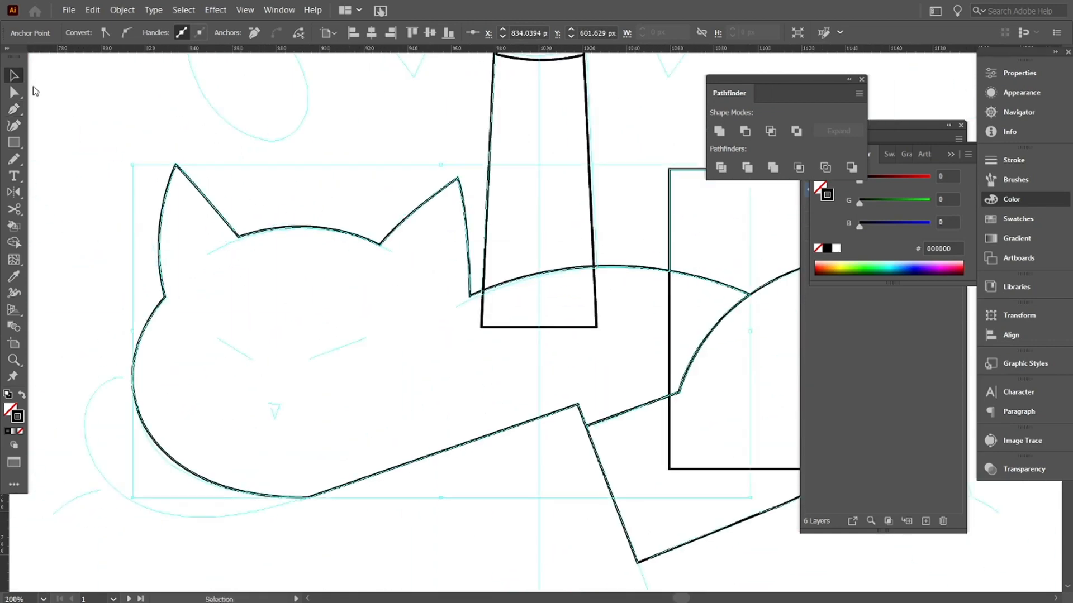
Step: Trace the rounded shape that curves out behind the held cat's cheek and runs under its chin
{"action": "left_click", "coordinate": [166, 332]}
{"action": "left_click_drag", "start_coordinate": [118, 375], "coordinate": [118, 380]}
{"action": "left_click_drag", "start_coordinate": [159, 453], "coordinate": [193, 479]}
{"action": "left_click_drag", "start_coordinate": [192, 478], "coordinate": [223, 339]}
{"action": "left_click_drag", "start_coordinate": [371, 311], "coordinate": [470, 268]}
{"action": "left_click", "coordinate": [372, 312]}
{"action": "left_click_drag", "start_coordinate": [196, 192], "coordinate": [189, 349]}
{"action": "key", "text": "ctrl+minus"}
{"action": "key", "text": "ctrl+minus"}
{"action": "key", "text": "ctrl+minus"}
{"action": "key", "text": "ctrl+minus"}
{"action": "key", "text": "ctrl+minus"}
{"action": "left_click", "coordinate": [484, 374]}
Step: Trace the sitting cat's head from the upright ear tip over the forehead, around the side ear and down the cheek
{"action": "key", "text": "p"}
{"action": "left_click", "coordinate": [485, 63]}
{"action": "left_click", "coordinate": [458, 145]}
{"action": "mouse_move", "coordinate": [345, 212]}
{"action": "left_mouse_down"}
{"action": "mouse_move", "coordinate": [311, 281]}
{"action": "mouse_move", "coordinate": [407, 332]}
{"action": "left_mouse_up"}
{"action": "left_click", "coordinate": [263, 213]}
{"action": "left_click_drag", "start_coordinate": [311, 207], "coordinate": [366, 246]}
{"action": "left_click", "coordinate": [312, 207]}
{"action": "mouse_move", "coordinate": [348, 284]}
{"action": "left_mouse_down"}
{"action": "mouse_move", "coordinate": [387, 306]}
{"action": "mouse_move", "coordinate": [273, 347]}
{"action": "left_mouse_up"}
{"action": "left_click", "coordinate": [349, 284]}
{"action": "left_click", "coordinate": [344, 288]}
Step: Continue the sitting cat's outline down its back, up the tail's inner curve and around the rounded tail tip
{"action": "left_click_drag", "start_coordinate": [247, 472], "coordinate": [219, 517]}
{"action": "left_click", "coordinate": [246, 472]}
{"action": "left_click_drag", "start_coordinate": [164, 287], "coordinate": [148, 137]}
{"action": "left_click", "coordinate": [163, 287]}
{"action": "left_click_drag", "start_coordinate": [204, 230], "coordinate": [217, 200]}
{"action": "left_click", "coordinate": [204, 231]}
{"action": "left_click_drag", "start_coordinate": [202, 155], "coordinate": [167, 143]}
{"action": "left_click", "coordinate": [202, 154]}
{"action": "left_click_drag", "start_coordinate": [195, 218], "coordinate": [158, 322]}
{"action": "left_click", "coordinate": [196, 218]}
Step: Continue the outline down the tail's outer edge and the cat's rump, then straight along the ground line
{"action": "left_click_drag", "start_coordinate": [183, 386], "coordinate": [221, 525]}
{"action": "left_click", "coordinate": [182, 385]}
{"action": "left_click_drag", "start_coordinate": [268, 525], "coordinate": [320, 435]}
{"action": "left_click_drag", "start_coordinate": [294, 376], "coordinate": [284, 284]}
{"action": "left_click", "coordinate": [238, 365]}
{"action": "key", "text": "ctrl+z"}
{"action": "left_click_drag", "start_coordinate": [223, 414], "coordinate": [213, 461]}
{"action": "left_click", "coordinate": [214, 426]}
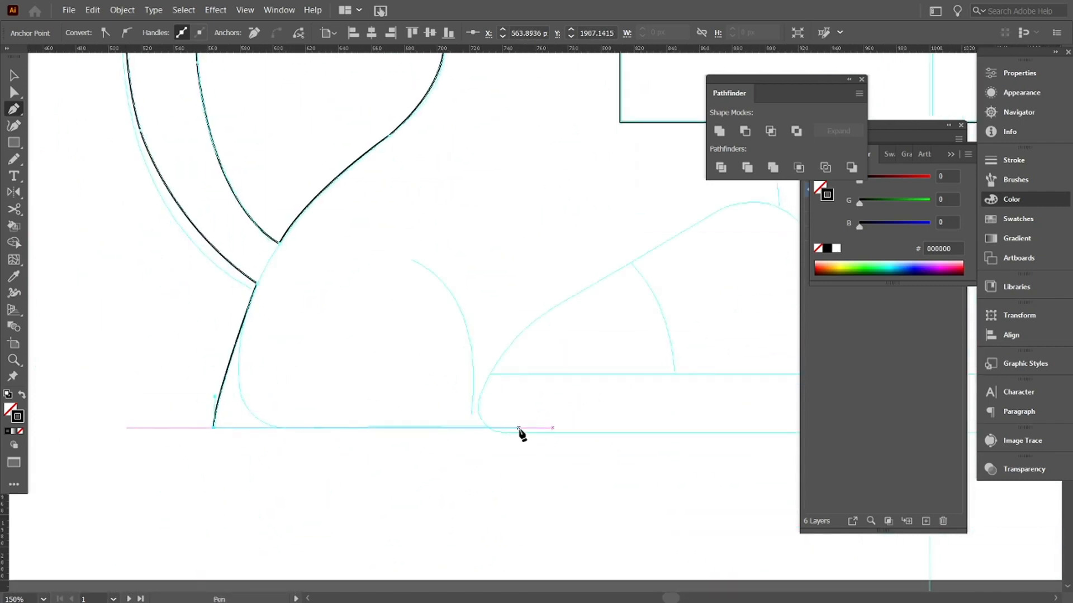
{"action": "left_click", "coordinate": [525, 427]}
Step: Close the sitting cat's shape with straight edges behind the trouser leg and a curve back up to the ear
{"action": "key", "text": "ctrl+0"}
{"action": "scroll", "coordinate": [513, 563], "scroll_direction": "up", "scroll_amount": 5}
{"action": "left_click_drag", "start_coordinate": [513, 563], "coordinate": [514, 397]}
{"action": "left_click", "coordinate": [529, 370]}
{"action": "left_click", "coordinate": [525, 303]}
{"action": "left_click", "coordinate": [428, 301]}
{"action": "left_click", "coordinate": [429, 145]}
{"action": "left_click_drag", "start_coordinate": [402, 123], "coordinate": [391, 114]}
{"action": "left_click_drag", "start_coordinate": [376, 60], "coordinate": [360, 48]}
Step: Round the sitting cat's ear tips, the corners at the tail base and the lower corner of its rump
{"action": "key", "text": "a"}
{"action": "left_click", "coordinate": [367, 101]}
{"action": "left_click", "coordinate": [220, 200], "text": "shift"}
{"action": "left_click_drag", "start_coordinate": [230, 207], "coordinate": [237, 215]}
{"action": "left_click_drag", "start_coordinate": [224, 445], "coordinate": [234, 263]}
{"action": "left_click", "coordinate": [196, 272]}
{"action": "left_click", "coordinate": [180, 300], "text": "shift"}
{"action": "left_click_drag", "start_coordinate": [195, 265], "coordinate": [196, 258]}
{"action": "left_click", "coordinate": [152, 395]}
{"action": "left_click_drag", "start_coordinate": [162, 388], "coordinate": [207, 372]}
{"action": "left_click", "coordinate": [214, 326]}
Step: Trace the shoe from the trouser hem down the ankle, along the sloping top and around the rounded toe
{"action": "key", "text": "p"}
{"action": "left_click", "coordinate": [493, 276]}
{"action": "left_click", "coordinate": [499, 333]}
{"action": "left_click_drag", "start_coordinate": [453, 336], "coordinate": [434, 352]}
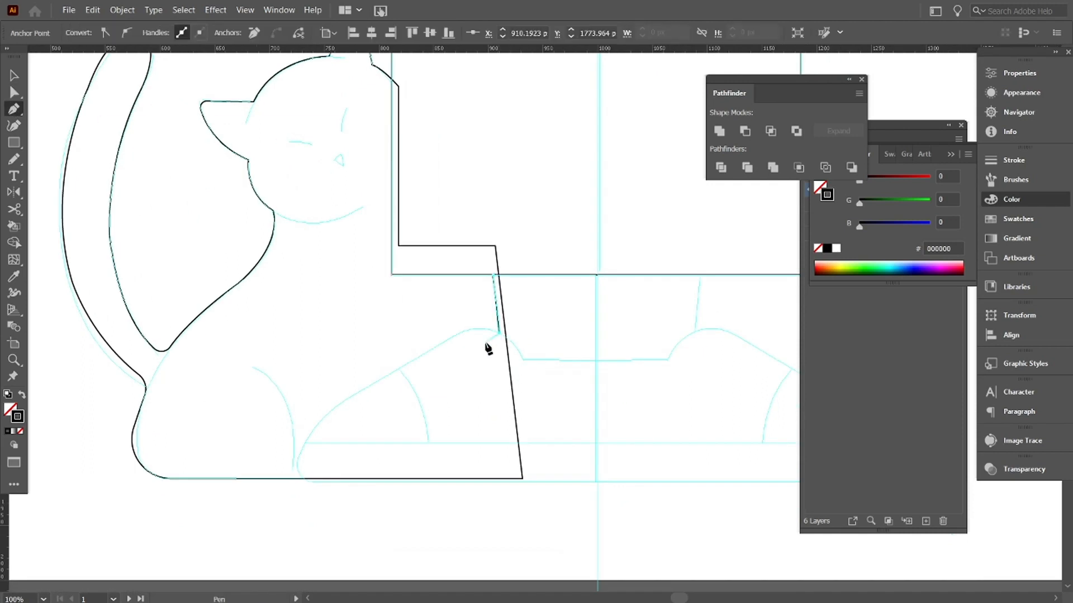
{"action": "mouse_move", "coordinate": [306, 440]}
{"action": "left_mouse_down"}
{"action": "mouse_move", "coordinate": [299, 482]}
{"action": "mouse_move", "coordinate": [249, 511]}
{"action": "left_mouse_up"}
{"action": "key", "text": "ctrl+z"}
{"action": "scroll", "coordinate": [355, 404], "scroll_direction": "up", "scroll_amount": 2}
{"action": "left_click", "coordinate": [312, 412]}
{"action": "left_click", "coordinate": [255, 481]}
{"action": "left_click_drag", "start_coordinate": [275, 453], "coordinate": [284, 389]}
{"action": "left_click_drag", "start_coordinate": [240, 458], "coordinate": [299, 507]}
{"action": "left_click", "coordinate": [270, 495]}
Step: Run the shoe outline along the sole to the centre line, then up to the hem, and close the shape
{"action": "left_click_drag", "start_coordinate": [626, 475], "coordinate": [286, 448]}
{"action": "left_click", "coordinate": [505, 468]}
{"action": "left_click", "coordinate": [505, 226]}
{"action": "left_click_drag", "start_coordinate": [503, 218], "coordinate": [470, 318]}
{"action": "left_click", "coordinate": [473, 157]}
{"action": "left_click_drag", "start_coordinate": [112, 290], "coordinate": [313, 214]}
Step: Draw a horizontal line across the shoe to separate the sole from the upper
{"action": "key", "text": "a"}
{"action": "key", "text": "p"}
{"action": "left_click", "coordinate": [125, 388]}
{"action": "left_click", "coordinate": [751, 387]}
{"action": "key", "text": "v"}
Step: Draw the curved toe-cap line across the shoe's upper and ungroup the shoe pieces
{"action": "left_click", "coordinate": [14, 124]}
{"action": "left_click", "coordinate": [14, 110]}
{"action": "left_click", "coordinate": [302, 230]}
{"action": "left_click_drag", "start_coordinate": [373, 397], "coordinate": [379, 524]}
{"action": "key", "text": "v"}
{"action": "right_click", "coordinate": [229, 254]}
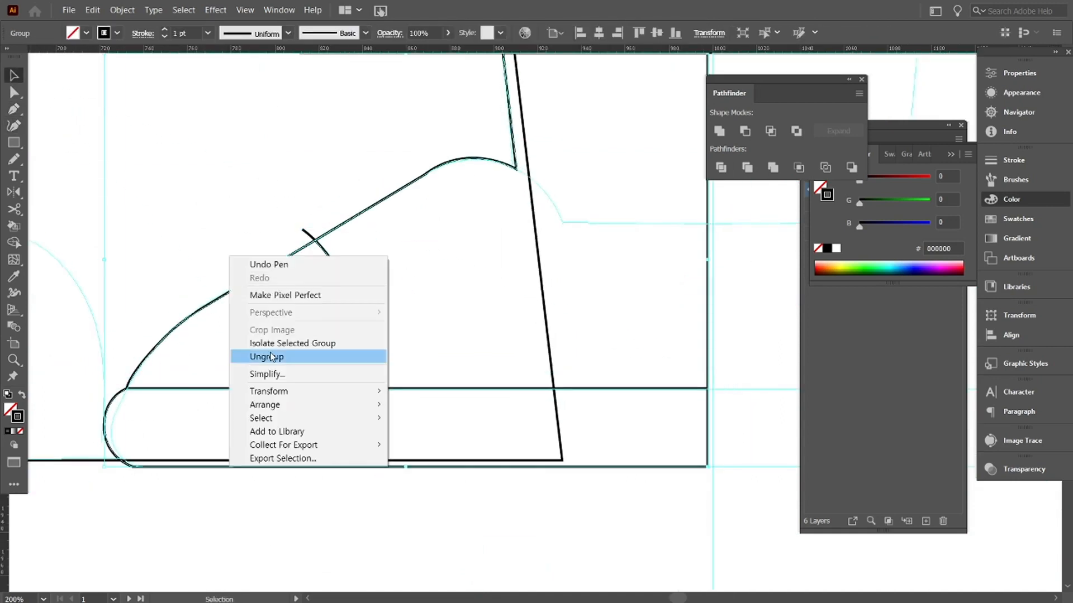
{"action": "left_click", "coordinate": [270, 357]}
Step: Draw the shoe's opening line curving down from the ankle and straight past the centre line, and ungroup the resulting pieces
{"action": "left_click_drag", "start_coordinate": [443, 138], "coordinate": [376, 240]}
{"action": "key", "text": "p"}
{"action": "left_click", "coordinate": [421, 240]}
{"action": "left_click_drag", "start_coordinate": [496, 324], "coordinate": [520, 371]}
{"action": "left_click", "coordinate": [698, 324]}
{"action": "key", "text": "v"}
{"action": "right_click", "coordinate": [347, 221]}
{"action": "left_click", "coordinate": [400, 323]}
Step: Reflect a copy of the shoe and ankle pieces across the vertical centre line to make the second foot
{"action": "left_click", "coordinate": [445, 220], "text": "shift"}
{"action": "key", "text": "o"}
{"action": "left_click", "coordinate": [641, 190], "text": "alt"}
{"action": "left_click", "coordinate": [493, 366]}
{"action": "left_click", "coordinate": [14, 75]}
{"action": "scroll", "coordinate": [388, 419], "scroll_direction": "down", "scroll_amount": 6}
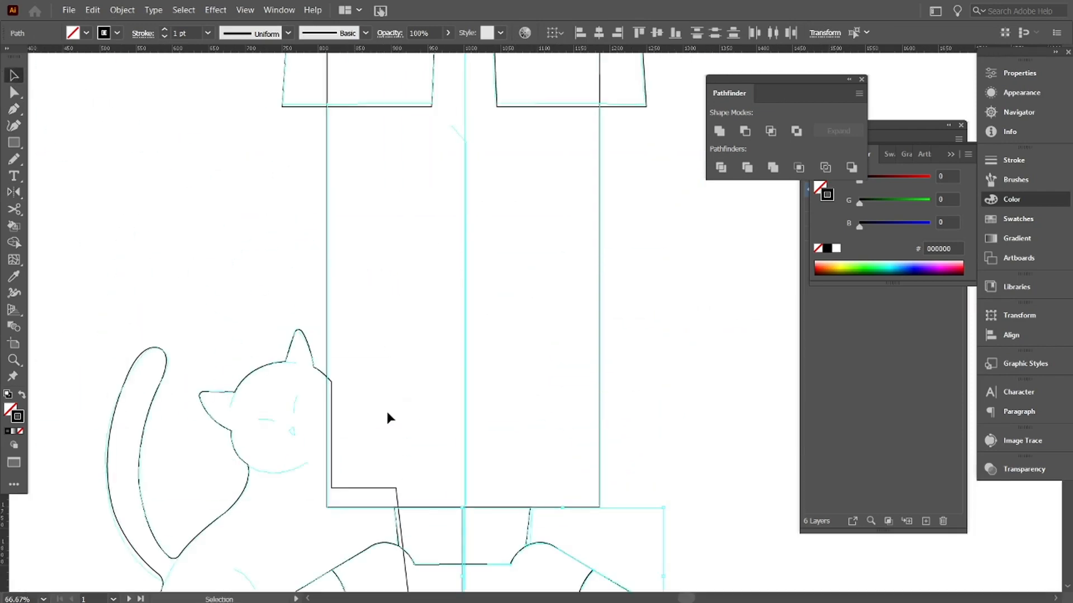
{"action": "left_click", "coordinate": [388, 419]}
Step: Collapse the Layers panel and move it clear of the artwork
{"action": "left_click", "coordinate": [948, 125]}
{"action": "left_click_drag", "start_coordinate": [466, 199], "coordinate": [454, 139]}
{"action": "key", "text": "ctrl+a"}
{"action": "left_click", "coordinate": [603, 292]}
{"action": "mouse_move", "coordinate": [602, 292]}
{"action": "left_mouse_down"}
{"action": "mouse_move", "coordinate": [598, 321]}
{"action": "mouse_move", "coordinate": [594, 298]}
{"action": "left_mouse_up"}
{"action": "left_click_drag", "start_coordinate": [844, 125], "coordinate": [864, 327]}
Step: Trace the shoulder cat's tail hanging over the man's jacket, up to the neck
{"action": "key", "text": "z"}
{"action": "left_click_drag", "start_coordinate": [384, 134], "coordinate": [584, 290]}
{"action": "key", "text": "p"}
{"action": "left_click", "coordinate": [339, 99]}
{"action": "mouse_move", "coordinate": [257, 199]}
{"action": "left_mouse_down"}
{"action": "mouse_move", "coordinate": [239, 273]}
{"action": "mouse_move", "coordinate": [300, 297]}
{"action": "mouse_move", "coordinate": [307, 258]}
{"action": "left_mouse_up"}
{"action": "left_click_drag", "start_coordinate": [293, 241], "coordinate": [278, 219]}
{"action": "key", "text": "ctrl+equal"}
{"action": "key", "text": "ctrl+equal"}
{"action": "left_click_drag", "start_coordinate": [559, 167], "coordinate": [633, 99]}
{"action": "left_click", "coordinate": [644, 91]}
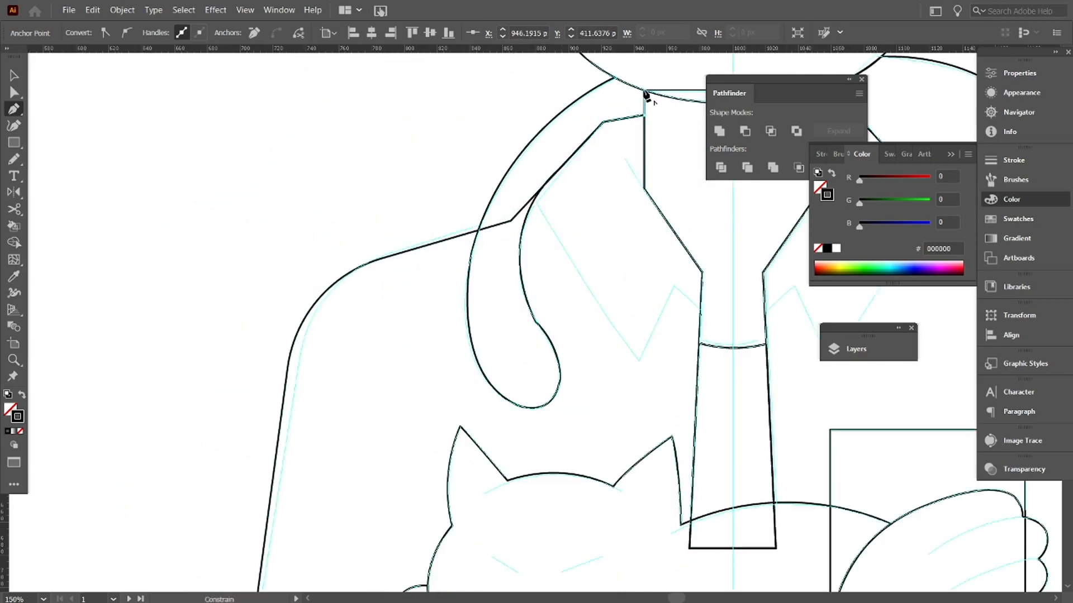
{"action": "key", "text": "ctrl+minus"}
{"action": "key", "text": "ctrl+minus"}
{"action": "key", "text": "ctrl+minus"}
{"action": "key", "text": "ctrl+minus"}
{"action": "key", "text": "ctrl+minus"}
{"action": "left_click_drag", "start_coordinate": [395, 364], "coordinate": [251, 215]}
{"action": "key", "text": "v"}
{"action": "left_click", "coordinate": [610, 286]}
Step: Show Layer 5 and copy its coloured illustration of the man with cats
{"action": "left_click", "coordinate": [856, 348]}
{"action": "left_click", "coordinate": [664, 240]}
{"action": "left_click_drag", "start_coordinate": [631, 357], "coordinate": [369, 347]}
{"action": "key", "text": "ctrl+minus"}
{"action": "key", "text": "ctrl+minus"}
{"action": "left_click_drag", "start_coordinate": [447, 187], "coordinate": [631, 475]}
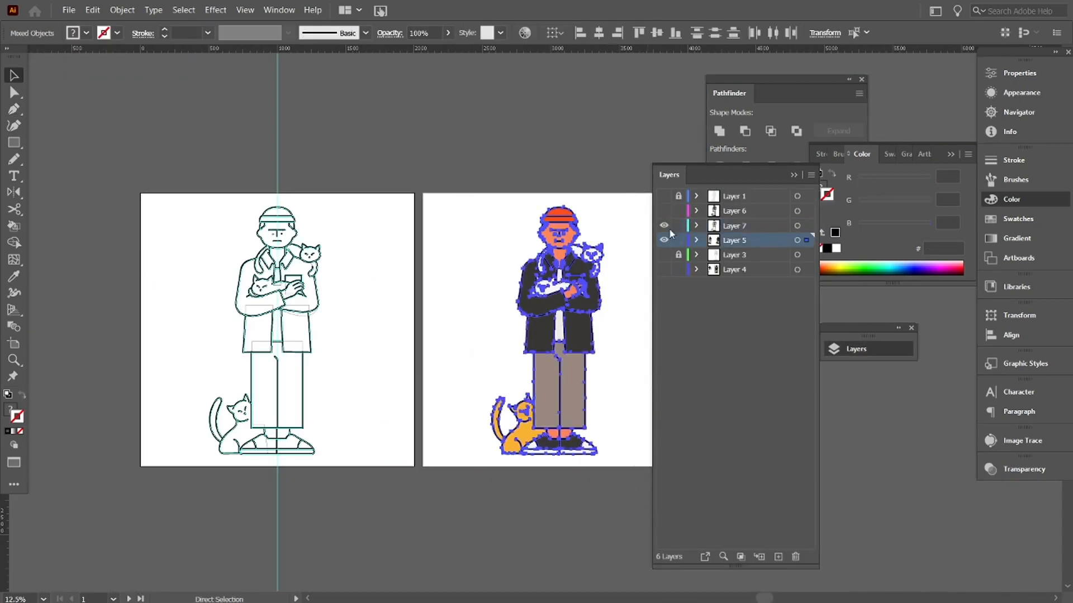
{"action": "key", "text": "ctrl+c"}
Step: Hide Layer 5, paste the coloured illustration into Layer 7 and place it beside the traced outlines
{"action": "left_click", "coordinate": [664, 240]}
{"action": "left_click", "coordinate": [734, 225]}
{"action": "key", "text": "ctrl+v"}
{"action": "left_click_drag", "start_coordinate": [542, 291], "coordinate": [221, 295]}
Step: Fill both parts of the traced beanie with the orange sampled from the coloured illustration's hat
{"action": "left_click", "coordinate": [478, 146]}
{"action": "left_click", "coordinate": [481, 157], "text": "shift"}
{"action": "left_click", "coordinate": [14, 277]}
{"action": "left_click", "coordinate": [221, 141]}
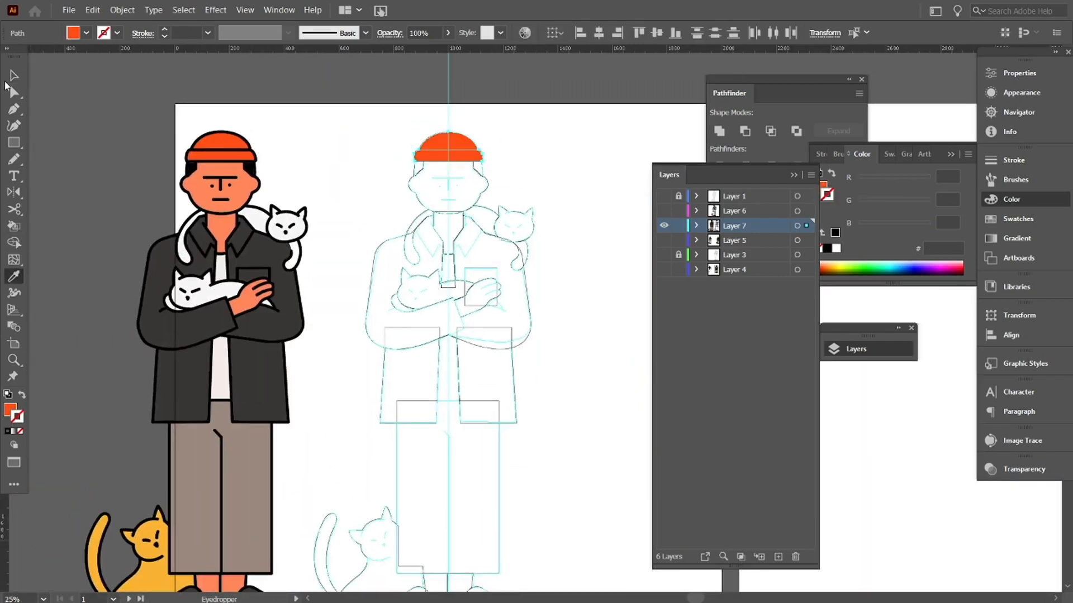
Step: Fill the traced face with the skin colour sampled from the coloured illustration
{"action": "left_click", "coordinate": [14, 75]}
{"action": "left_click", "coordinate": [486, 187]}
{"action": "left_click", "coordinate": [13, 277]}
{"action": "left_click", "coordinate": [209, 190]}
{"action": "left_click", "coordinate": [13, 76]}
{"action": "left_click", "coordinate": [13, 76]}
Step: Fill the traced jacket's upper body with the dark grey sampled from the coloured illustration's jacket
{"action": "left_click", "coordinate": [366, 319]}
{"action": "left_click", "coordinate": [13, 276]}
{"action": "left_click", "coordinate": [168, 330]}
{"action": "left_click", "coordinate": [13, 76]}
Step: Fill the traced shirt and lower jacket panels with the matching colours sampled from the coloured illustration
{"action": "left_click", "coordinate": [224, 318]}
{"action": "right_click", "coordinate": [475, 222]}
{"action": "left_click", "coordinate": [224, 373]}
{"action": "key", "text": "v"}
{"action": "left_click", "coordinate": [402, 419]}
{"action": "key", "text": "i"}
{"action": "left_click", "coordinate": [212, 387]}
{"action": "key", "text": "v"}
Step: Fill the traced trousers and sitting cat with the sampled brown and yellow, and adjust the stacking order
{"action": "left_click", "coordinate": [478, 506]}
{"action": "left_click", "coordinate": [215, 505]}
{"action": "mouse_move", "coordinate": [563, 553]}
{"action": "left_mouse_down"}
{"action": "mouse_move", "coordinate": [350, 408]}
{"action": "mouse_move", "coordinate": [369, 484]}
{"action": "left_mouse_up"}
{"action": "left_click", "coordinate": [14, 277]}
{"action": "left_click", "coordinate": [140, 494]}
{"action": "left_click", "coordinate": [13, 75]}
{"action": "right_click", "coordinate": [363, 373]}
{"action": "left_click", "coordinate": [570, 347]}
Step: Fill the traced shoes and ankles with the dark grey, white and skin colours sampled from the coloured illustration
{"action": "left_click_drag", "start_coordinate": [550, 537], "coordinate": [495, 511]}
{"action": "left_click", "coordinate": [14, 277]}
{"action": "left_click", "coordinate": [279, 525]}
{"action": "left_click", "coordinate": [13, 76]}
{"action": "left_click", "coordinate": [414, 510]}
{"action": "left_click", "coordinate": [13, 277]}
{"action": "left_click", "coordinate": [195, 508]}
Step: Fill the cat in the man's arms and the shoulder cat's shapes with the white sampled from the coloured illustration
{"action": "left_click", "coordinate": [13, 75]}
{"action": "left_click", "coordinate": [14, 276]}
{"action": "left_click", "coordinate": [193, 279]}
{"action": "left_click", "coordinate": [13, 75]}
{"action": "left_click", "coordinate": [412, 212]}
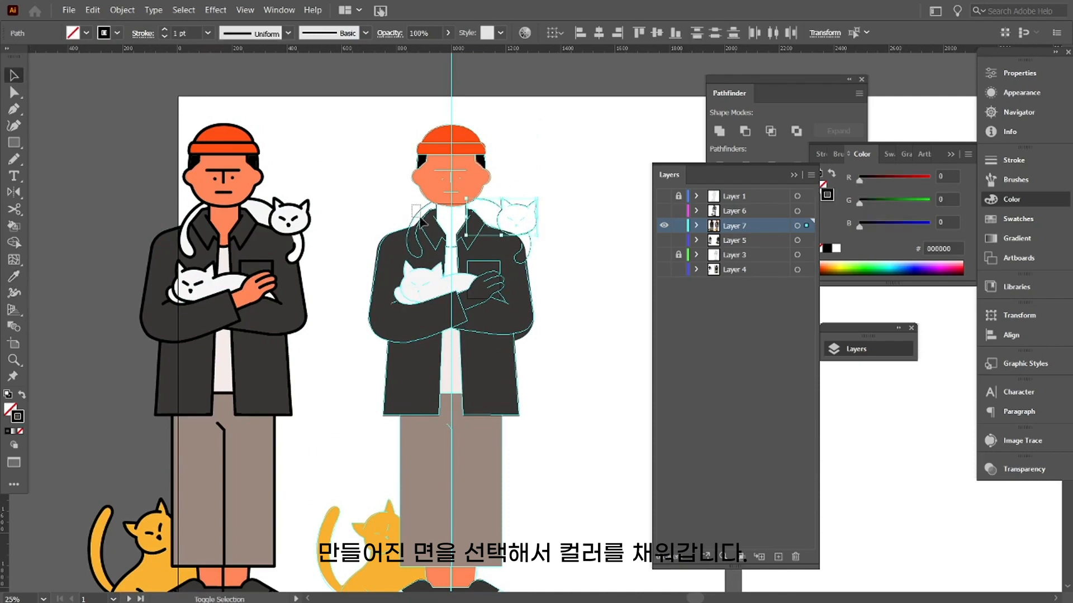
{"action": "left_click", "coordinate": [13, 276]}
{"action": "left_click", "coordinate": [14, 75]}
{"action": "left_click", "coordinate": [14, 276]}
{"action": "left_click", "coordinate": [13, 76]}
Step: Rearrange the stacking order around the head and neck, and fill the upper shirt with the sampled shirt colour
{"action": "right_click", "coordinate": [350, 124]}
{"action": "left_click", "coordinate": [561, 313]}
{"action": "right_click", "coordinate": [359, 161]}
{"action": "left_click", "coordinate": [400, 263]}
{"action": "left_click", "coordinate": [451, 259]}
{"action": "key", "text": "i"}
{"action": "left_click", "coordinate": [224, 268]}
{"action": "key", "text": "v"}
{"action": "left_click", "coordinate": [598, 276]}
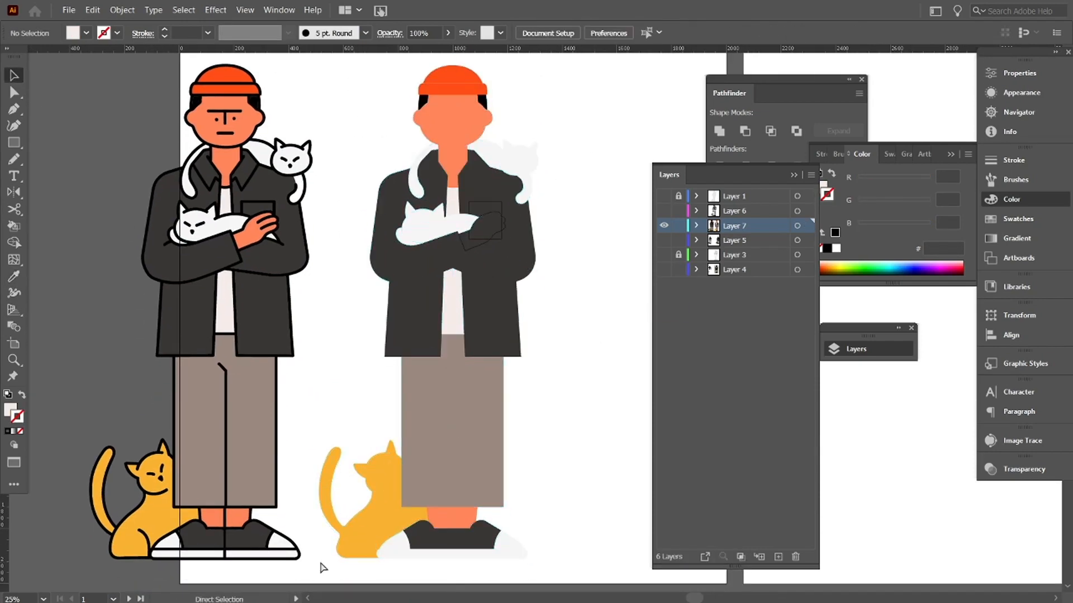
Step: Fill the traced hand with the sampled skin colour and the chest pocket area with the jacket's dark grey
{"action": "left_click", "coordinate": [487, 229]}
{"action": "left_click", "coordinate": [14, 277]}
{"action": "left_click", "coordinate": [429, 106]}
{"action": "left_click", "coordinate": [13, 75]}
{"action": "left_click", "coordinate": [485, 202]}
{"action": "left_click", "coordinate": [14, 277]}
{"action": "left_click", "coordinate": [413, 269]}
{"action": "double_click", "coordinate": [822, 187]}
{"action": "left_click", "coordinate": [862, 302]}
{"action": "key", "text": "v"}
{"action": "left_click", "coordinate": [585, 227]}
Step: Recolour the shoulder cat's head, body and tail green
{"action": "left_click", "coordinate": [517, 159]}
{"action": "left_click", "coordinate": [487, 154], "text": "shift"}
{"action": "left_click", "coordinate": [416, 173], "text": "shift"}
{"action": "double_click", "coordinate": [820, 188]}
{"action": "left_click", "coordinate": [596, 134]}
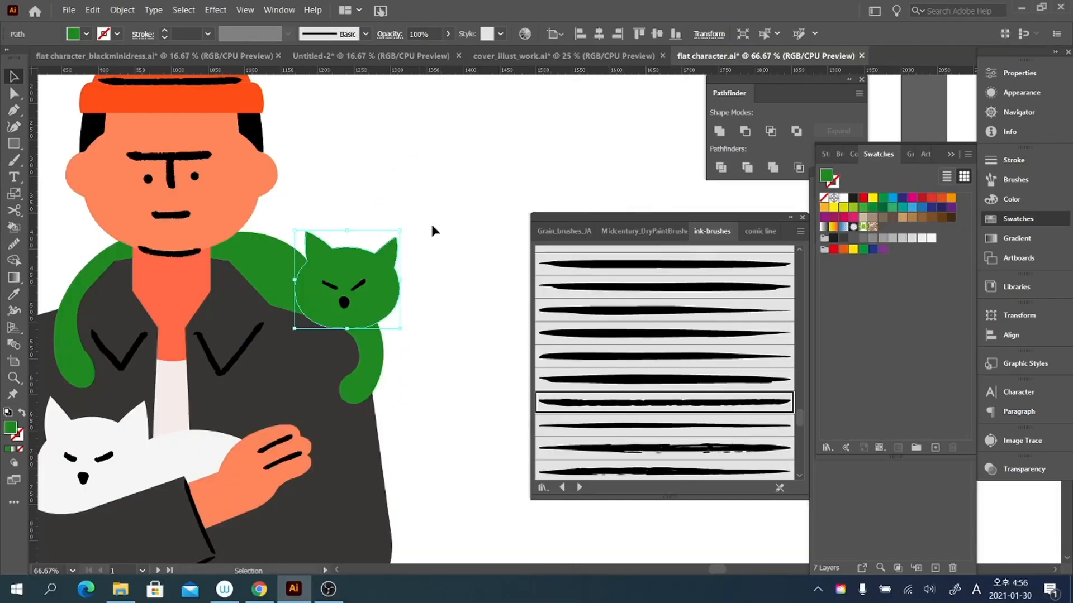
Step: Fill the shoulder cat's head with a mid-grey swatch and turn on Draw Inside for it
{"action": "left_click", "coordinate": [884, 239]}
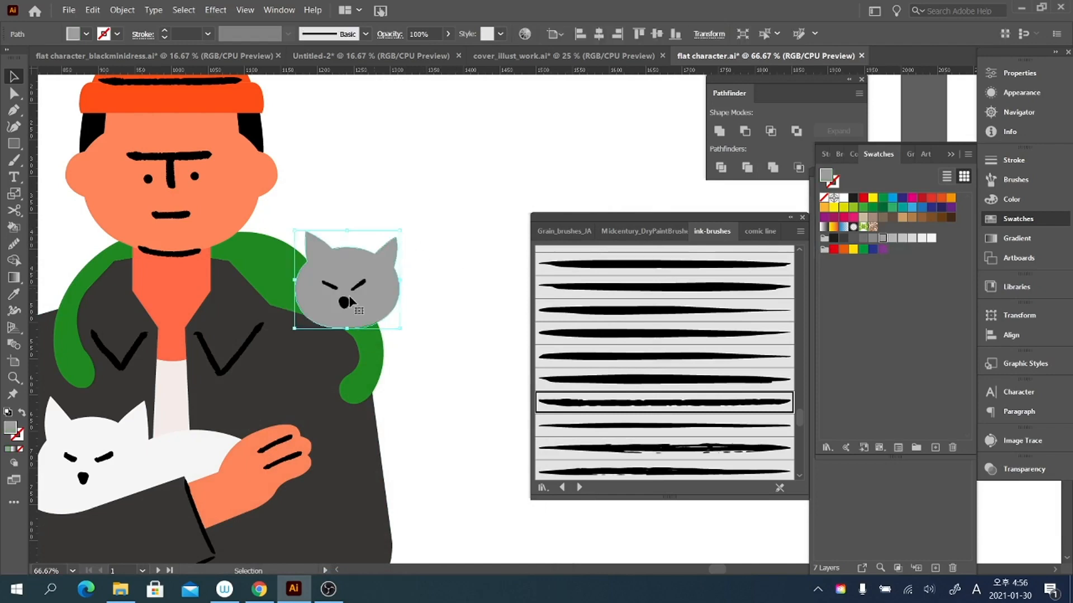
{"action": "left_click", "coordinate": [14, 463]}
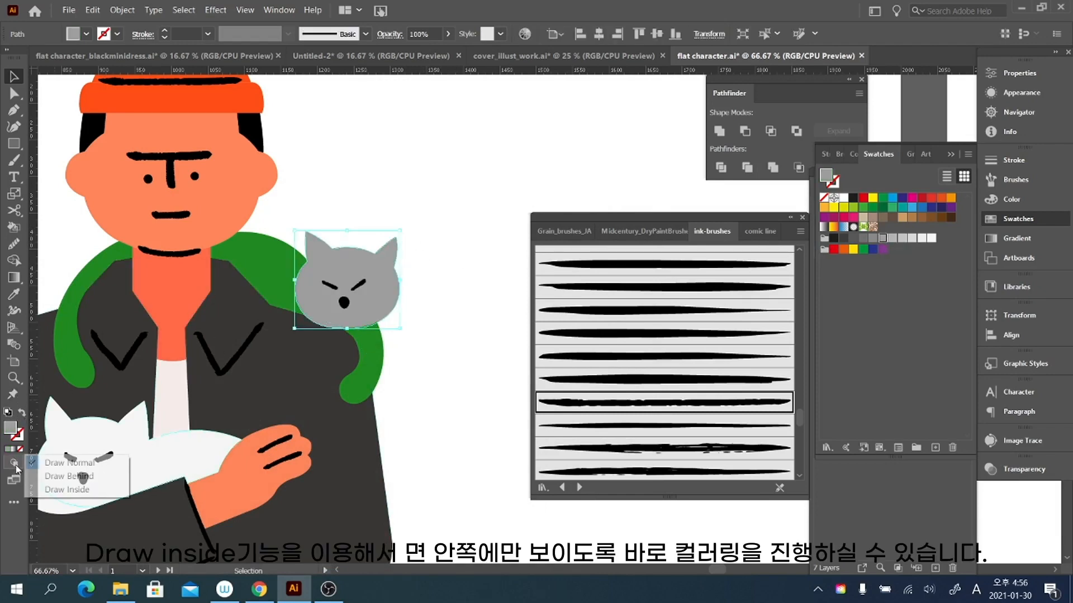
{"action": "left_click", "coordinate": [47, 489]}
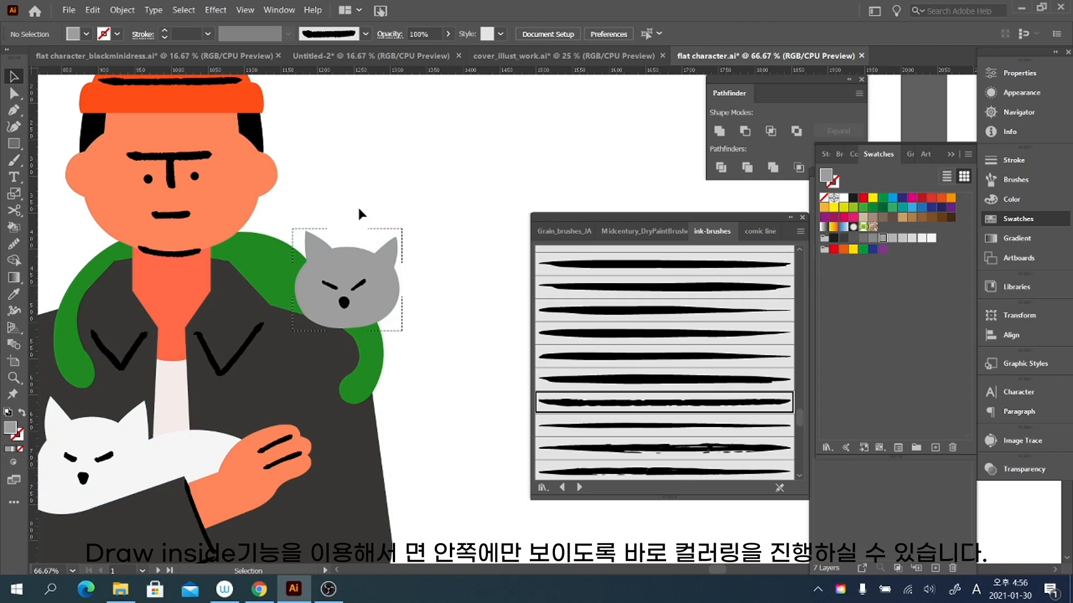
Step: Switch to the Blob Brush with no fill and a white (ffffff) stroke
{"action": "mouse_move", "coordinate": [14, 159]}
{"action": "left_mouse_down"}
{"action": "mouse_move", "coordinate": [40, 191]}
{"action": "mouse_move", "coordinate": [47, 177]}
{"action": "left_mouse_up"}
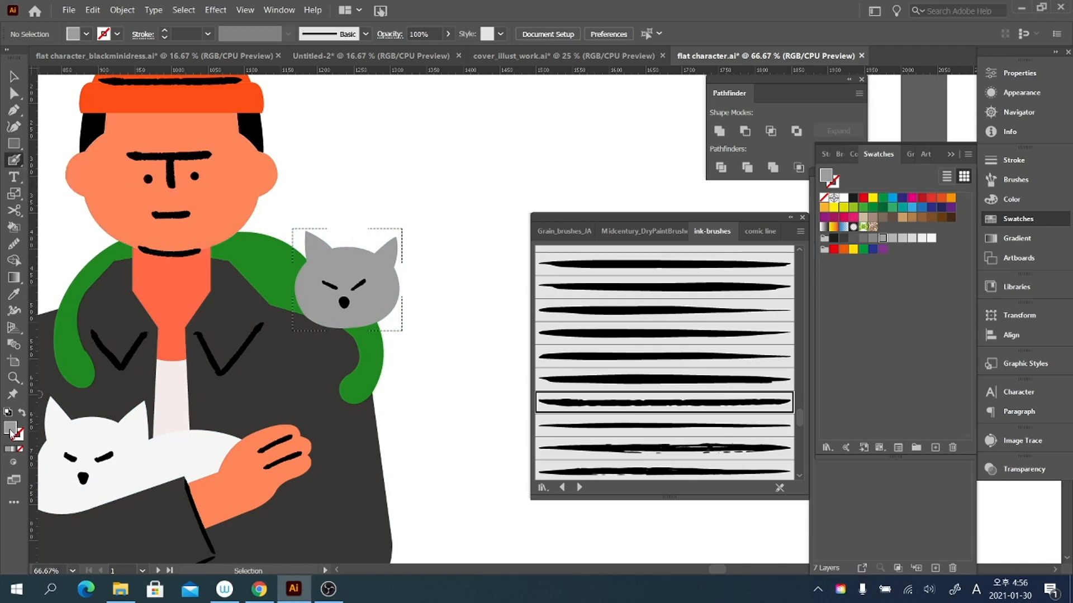
{"action": "left_click", "coordinate": [22, 413]}
{"action": "double_click", "coordinate": [18, 435]}
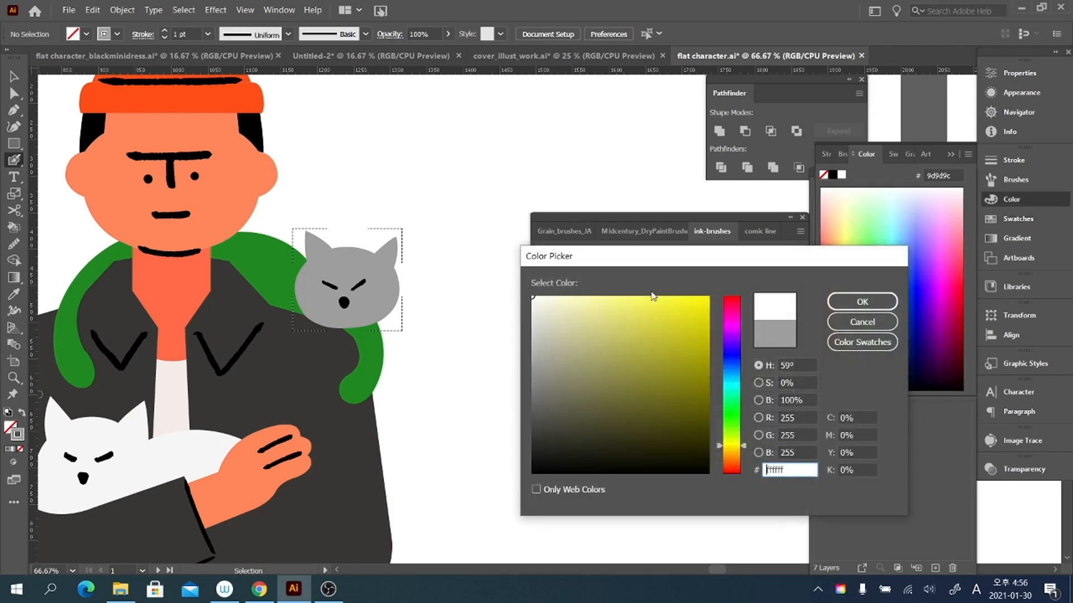
{"action": "left_click", "coordinate": [838, 302]}
{"action": "key", "text": "b"}
{"action": "left_click_drag", "start_coordinate": [291, 296], "coordinate": [290, 299]}
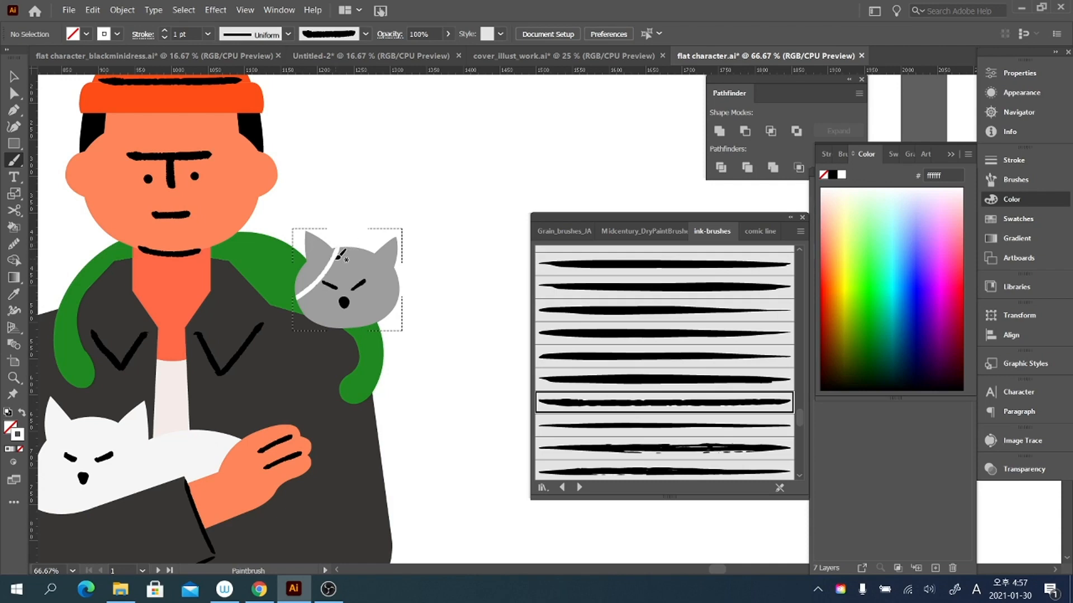
{"action": "key", "text": "ctrl+z"}
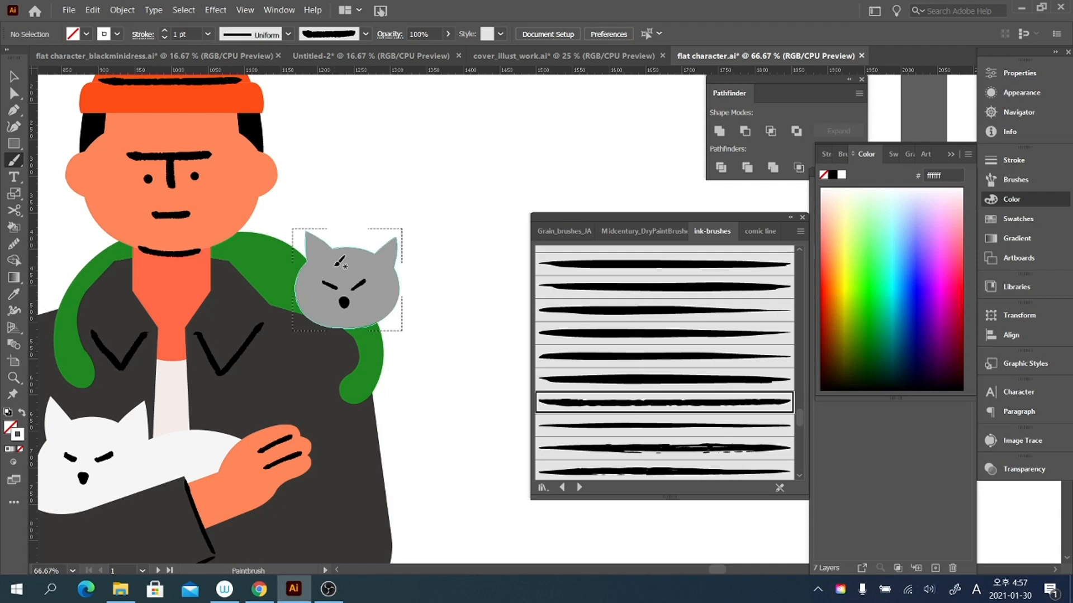
Step: Paint a white patch on the lower-left cheek of the grey cat's head with the Blob Brush
{"action": "left_click", "coordinate": [15, 163]}
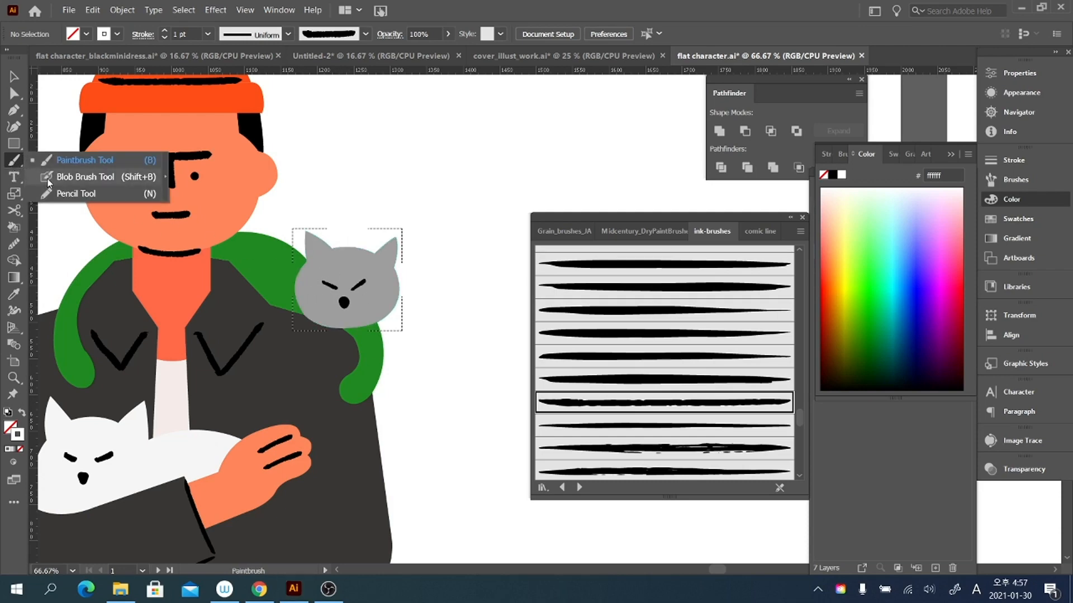
{"action": "left_click", "coordinate": [67, 176]}
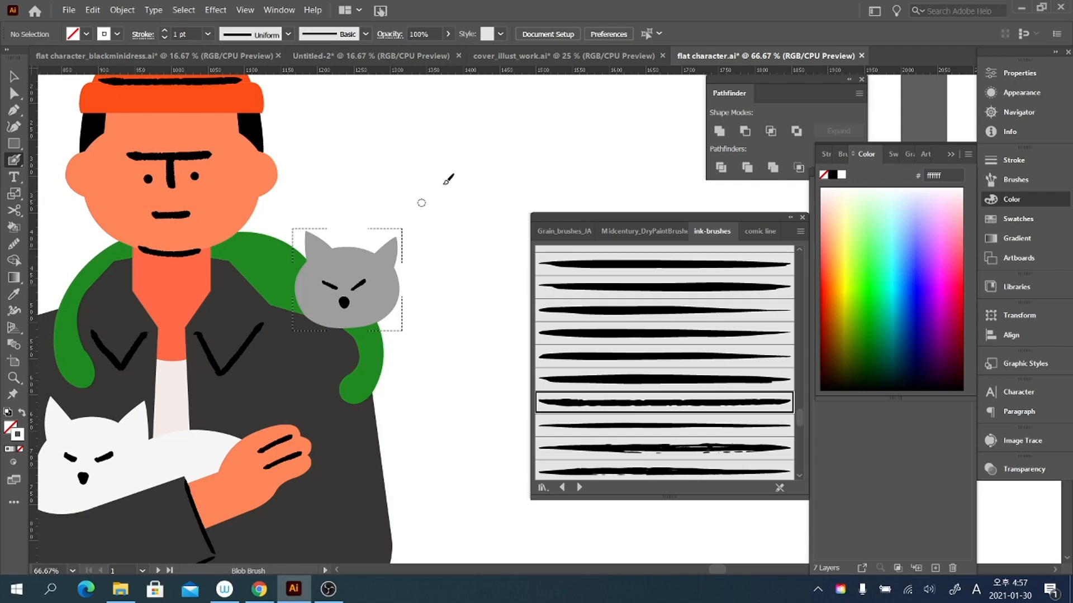
{"action": "mouse_move", "coordinate": [298, 292]}
{"action": "left_mouse_down"}
{"action": "mouse_move", "coordinate": [329, 323]}
{"action": "mouse_move", "coordinate": [301, 297]}
{"action": "mouse_move", "coordinate": [319, 322]}
{"action": "mouse_move", "coordinate": [300, 307]}
{"action": "mouse_move", "coordinate": [308, 314]}
{"action": "mouse_move", "coordinate": [334, 300]}
{"action": "left_mouse_up"}
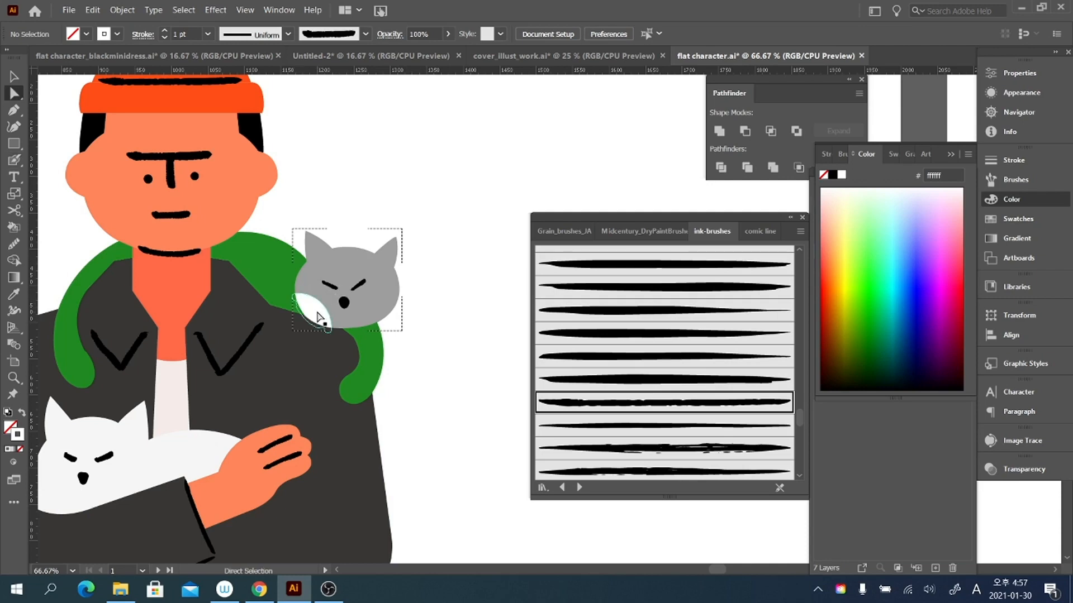
{"action": "key", "text": "a"}
{"action": "left_click", "coordinate": [319, 329]}
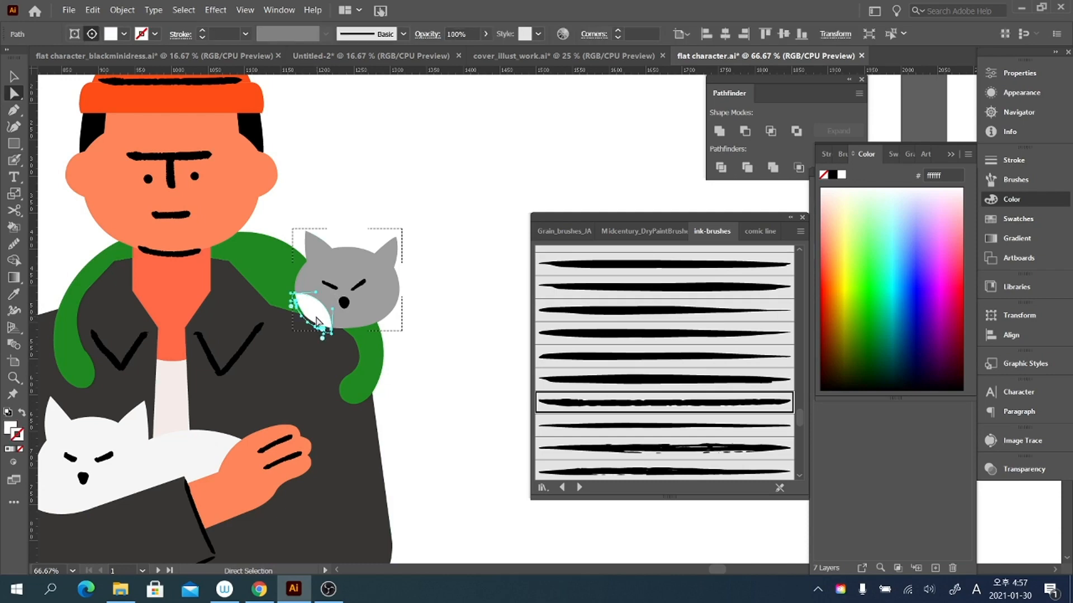
{"action": "left_click", "coordinate": [465, 218]}
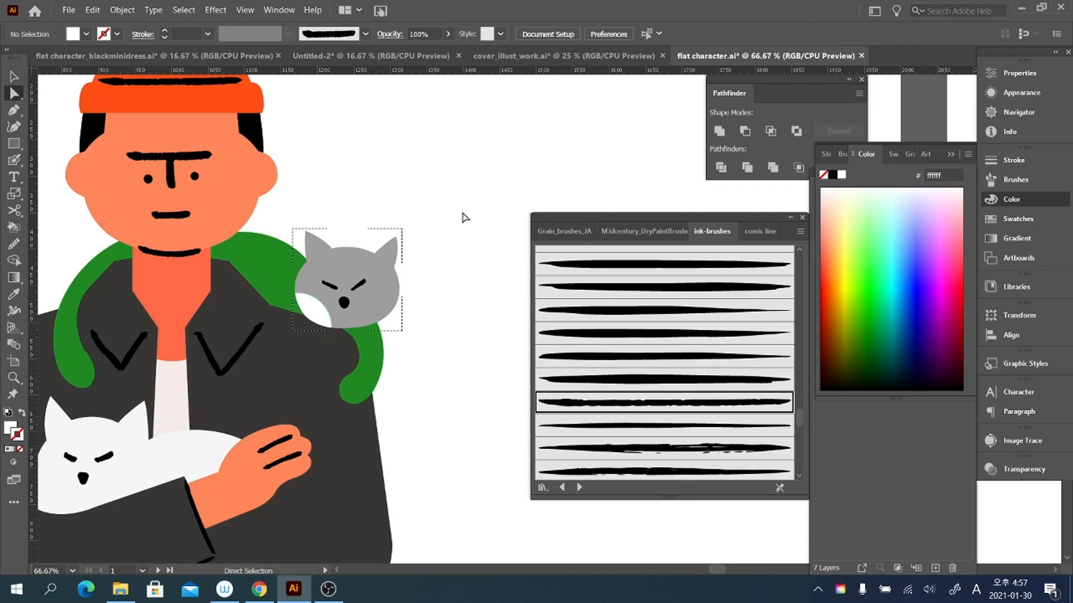
Step: Paint the cat's other cheek and both inner ears white with the Blob Brush, and leave Draw Inside
{"action": "key", "text": "shift+b"}
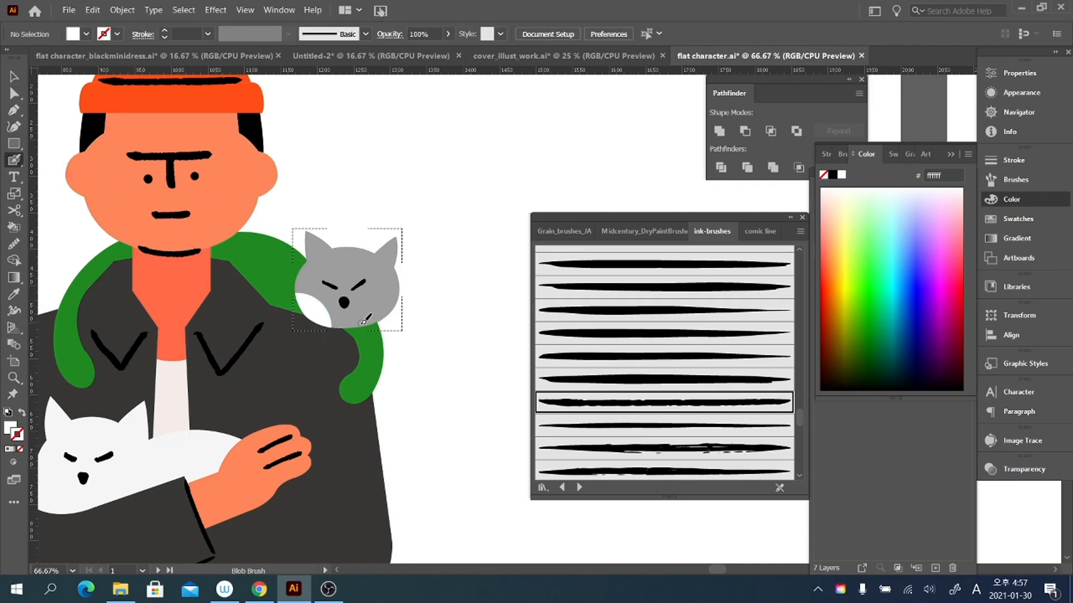
{"action": "left_click_drag", "start_coordinate": [358, 327], "coordinate": [395, 293]}
{"action": "left_click_drag", "start_coordinate": [362, 327], "coordinate": [398, 299]}
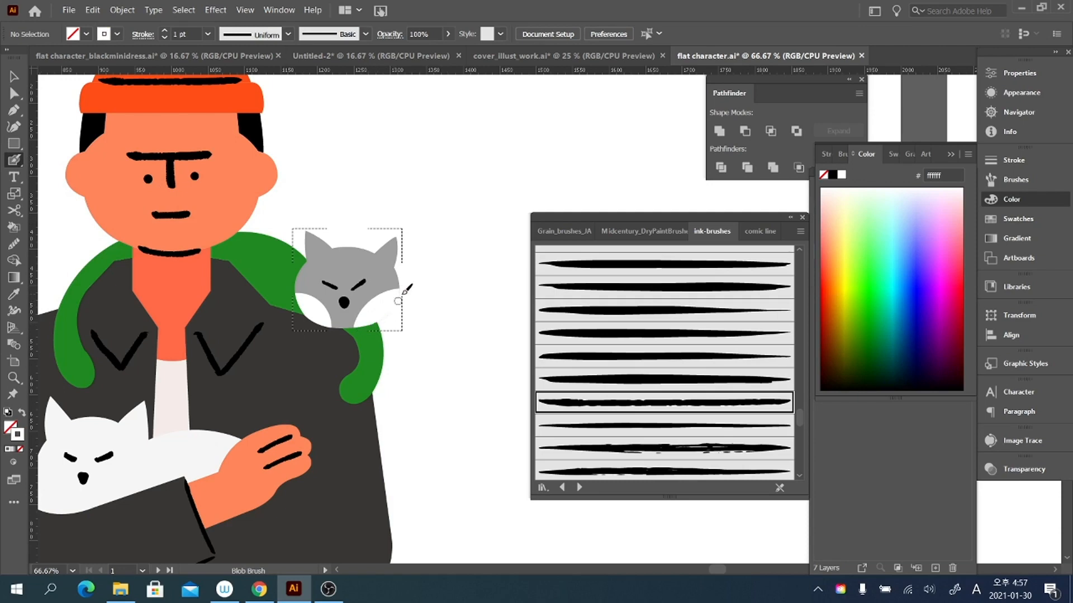
{"action": "left_click", "coordinate": [12, 163]}
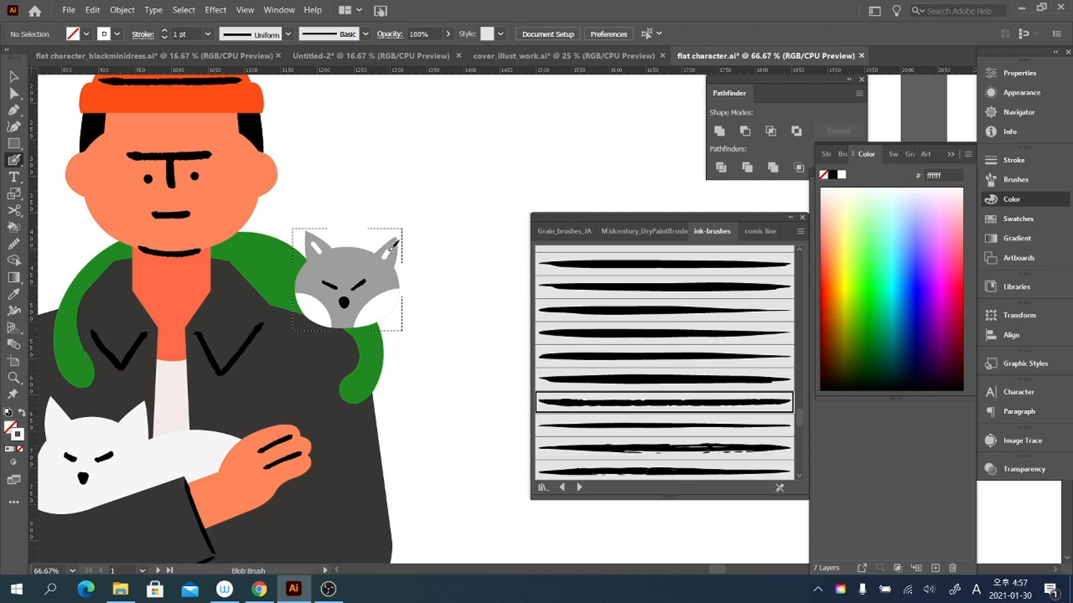
{"action": "key", "text": "v"}
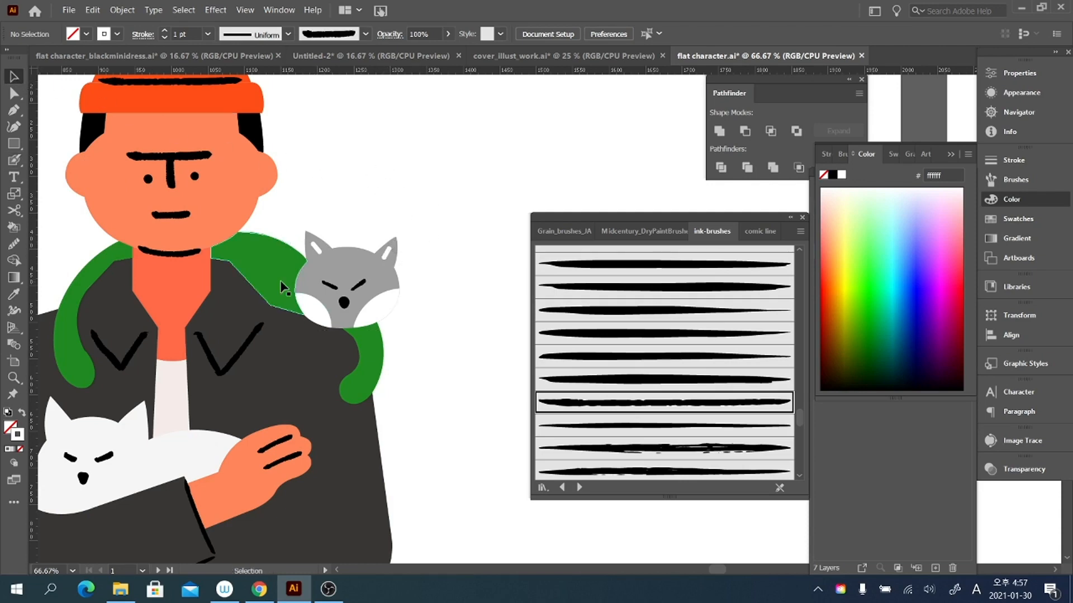
Step: Select the painted cat head's clip group and inspect its paths in Outline view
{"action": "scroll", "coordinate": [433, 349], "scroll_direction": "down", "scroll_amount": 2}
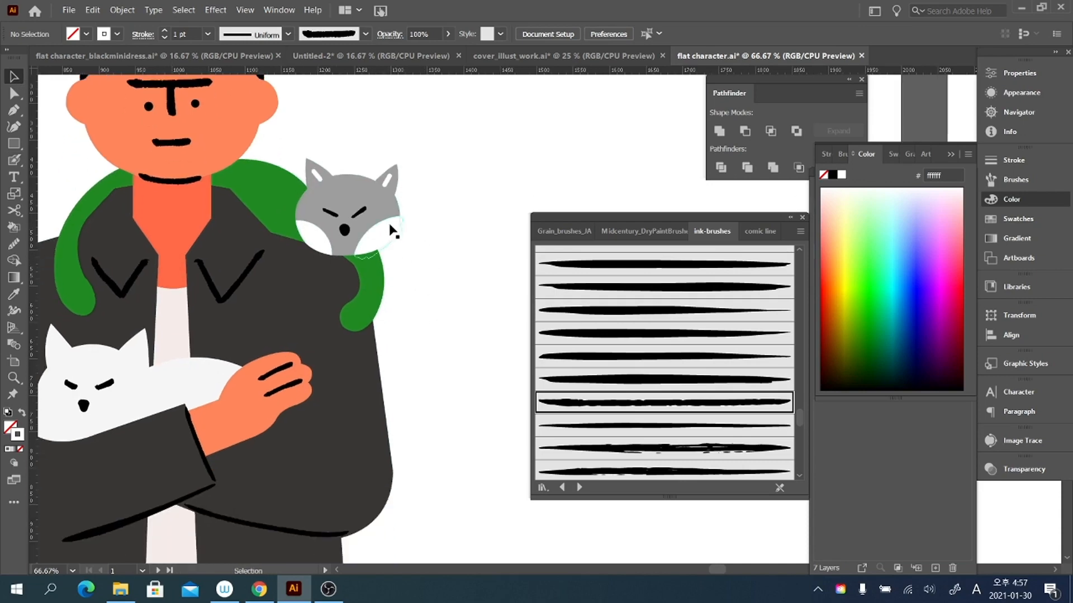
{"action": "left_click", "coordinate": [392, 241]}
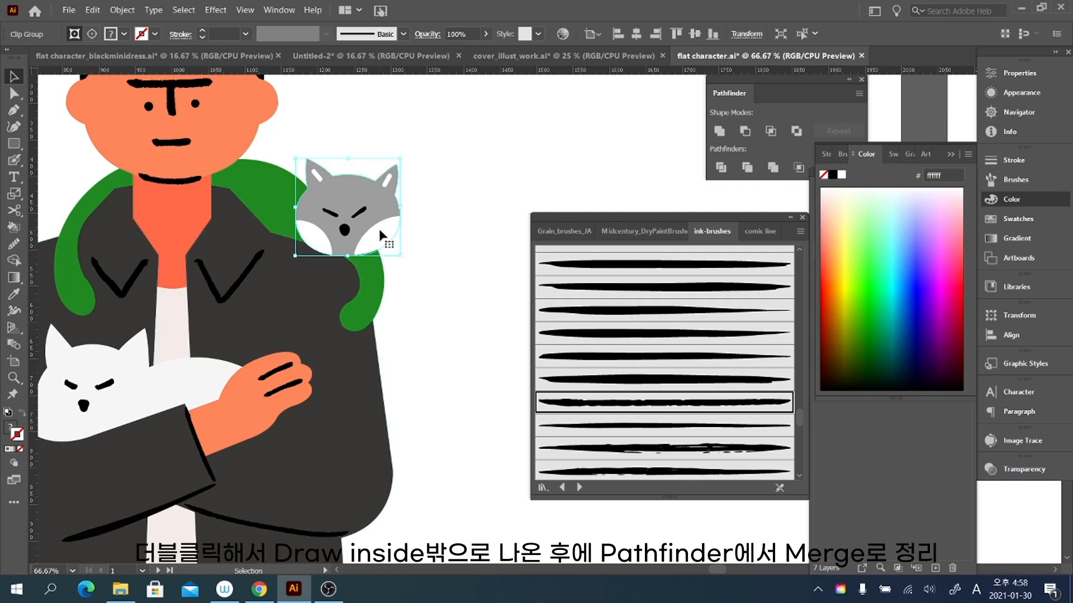
{"action": "key", "text": "ctrl+y"}
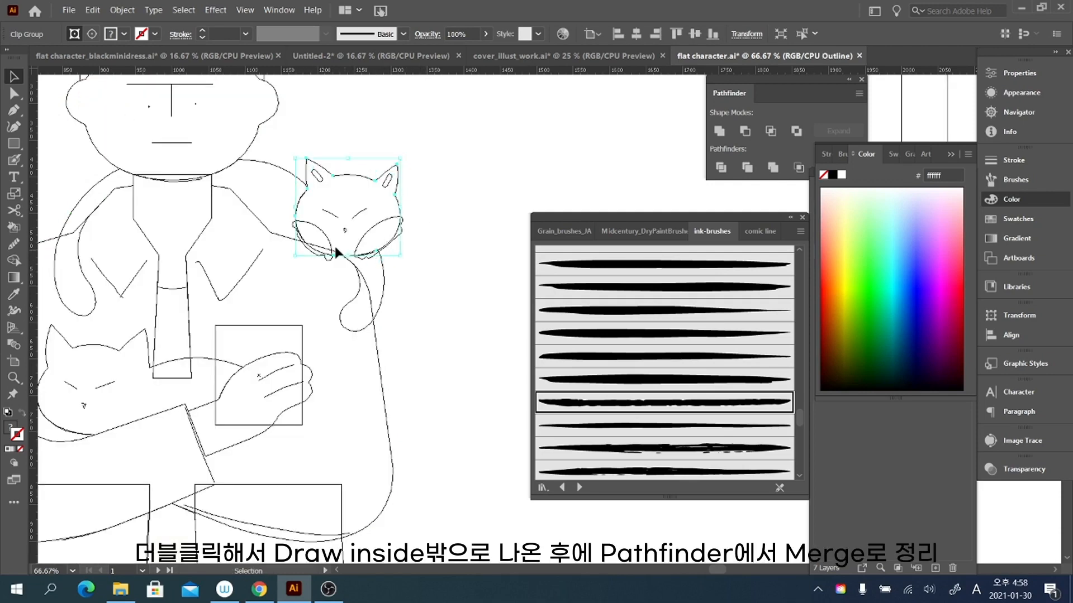
{"action": "key", "text": "ctrl+y"}
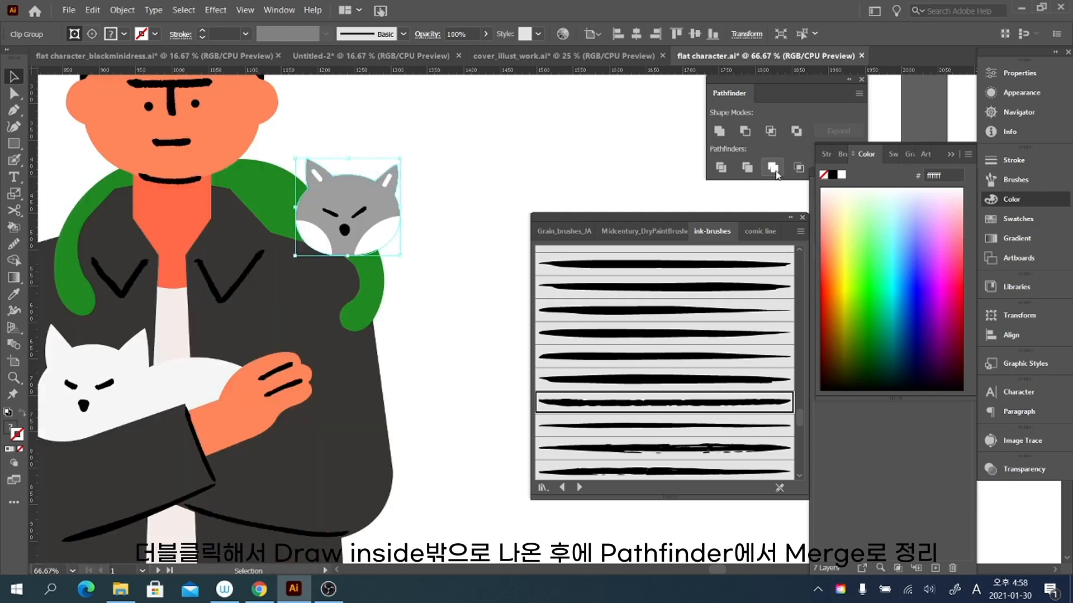
Step: Duplicate the cat head beside the figure, apply Pathfinder Merge to the copy and check it in Outline view
{"action": "left_click_drag", "start_coordinate": [388, 238], "coordinate": [542, 179]}
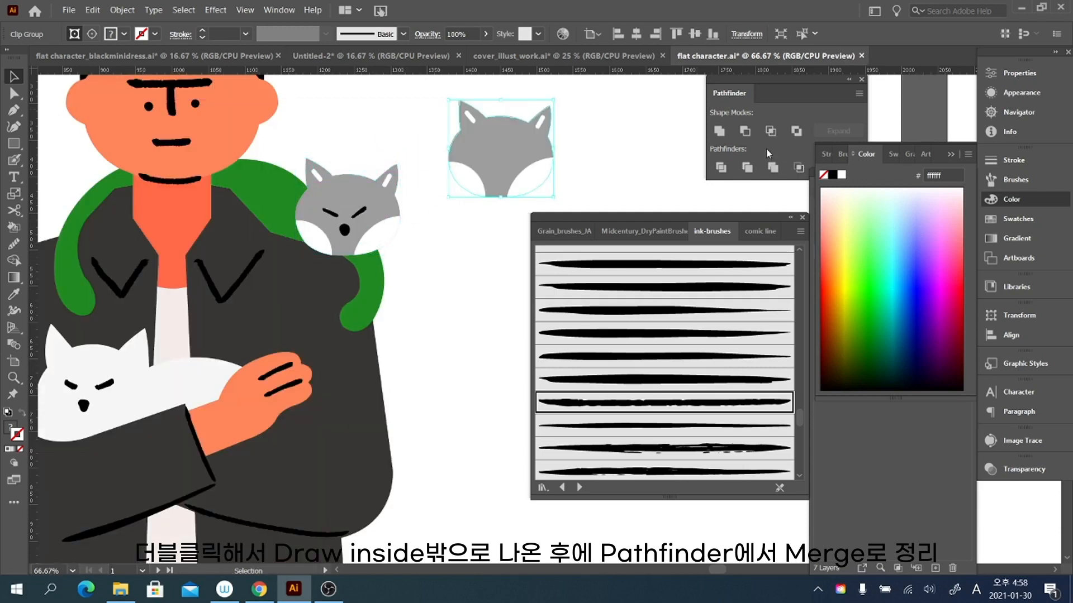
{"action": "left_click", "coordinate": [773, 167]}
{"action": "key", "text": "ctrl+y"}
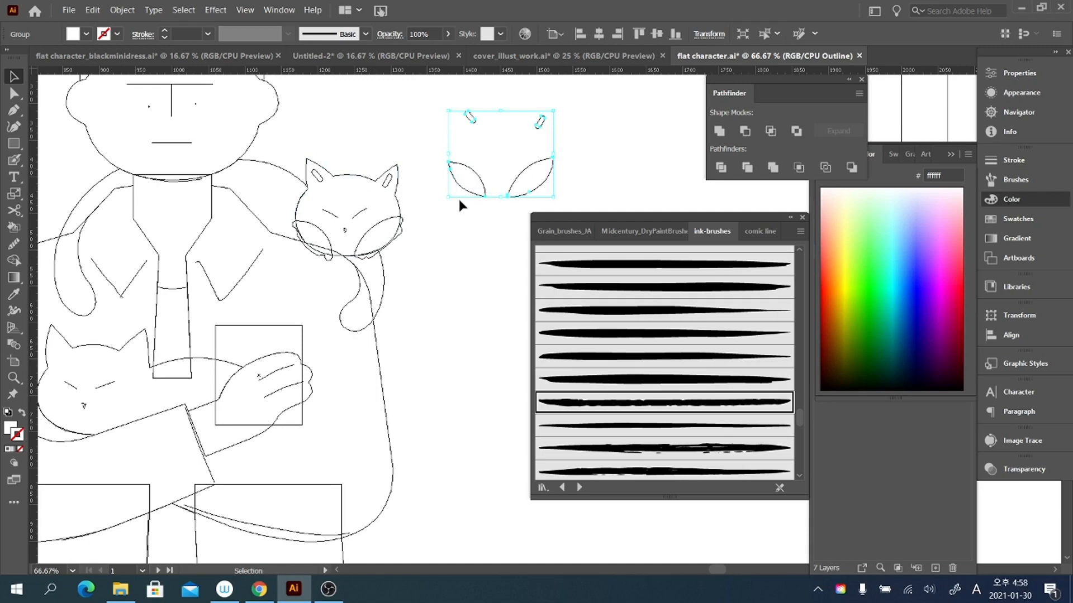
{"action": "key", "text": "ctrl+y"}
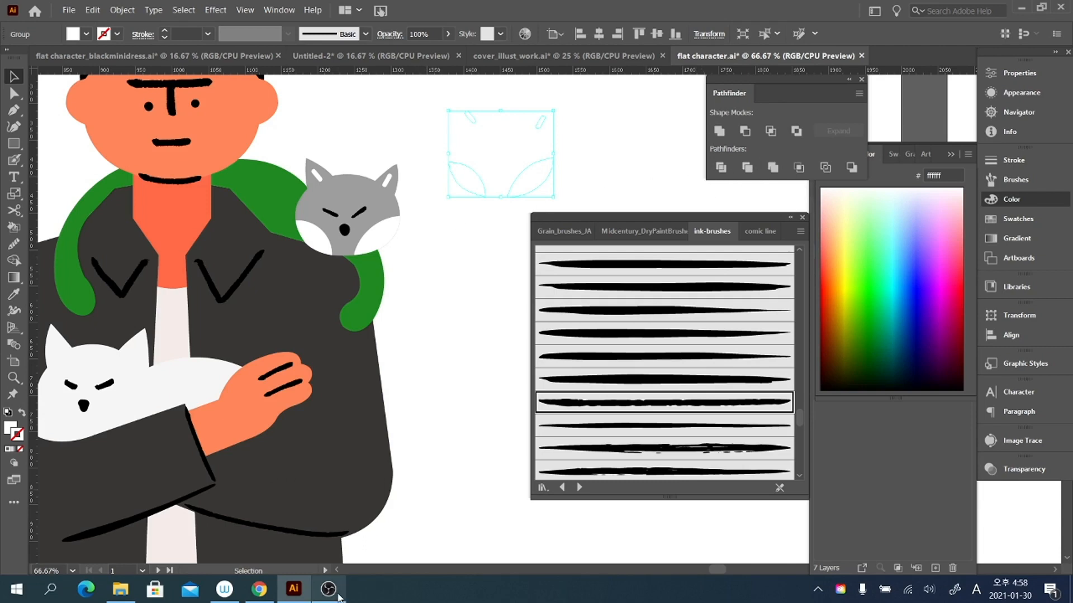
Step: Fill the shoulder cat's leg hanging below its head with the grey sampled from the head
{"action": "left_click", "coordinate": [375, 288]}
{"action": "key", "text": "i"}
{"action": "left_click", "coordinate": [371, 192]}
{"action": "key", "text": "v"}
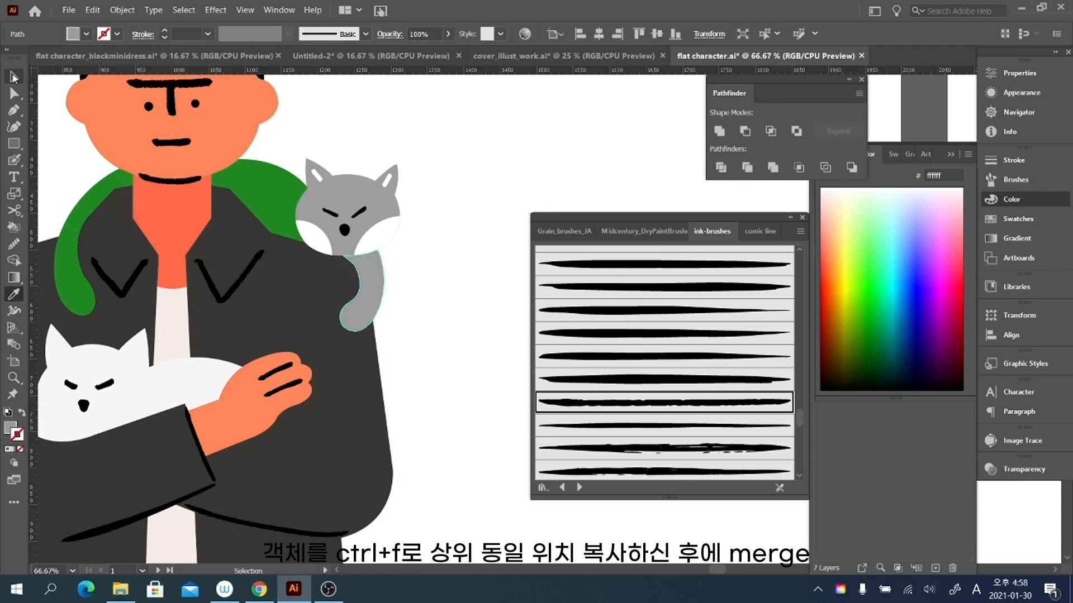
{"action": "left_click", "coordinate": [370, 306]}
{"action": "key", "text": "a"}
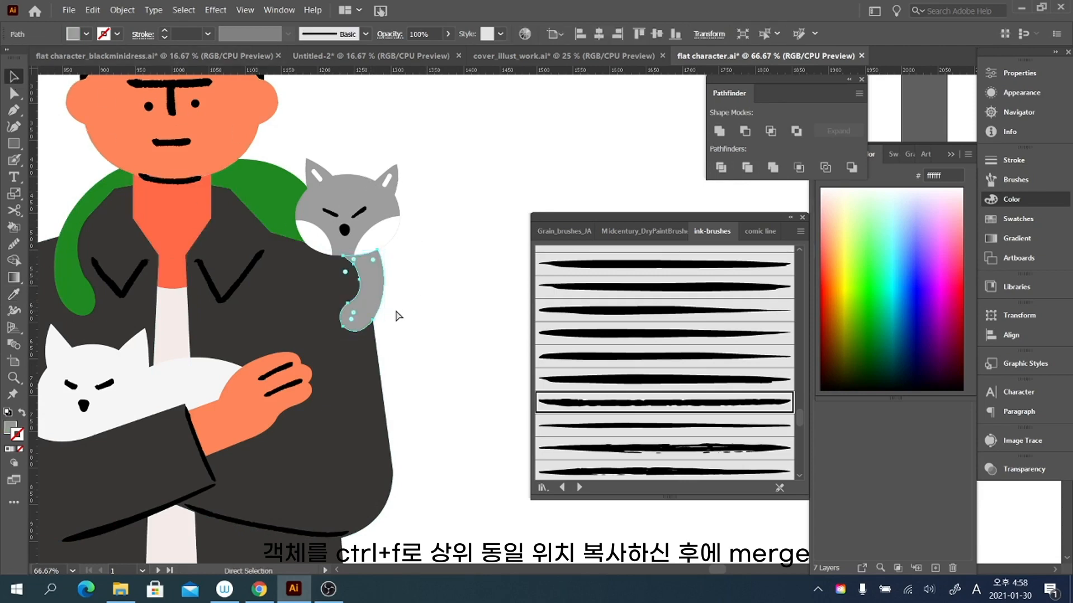
{"action": "key", "text": "v"}
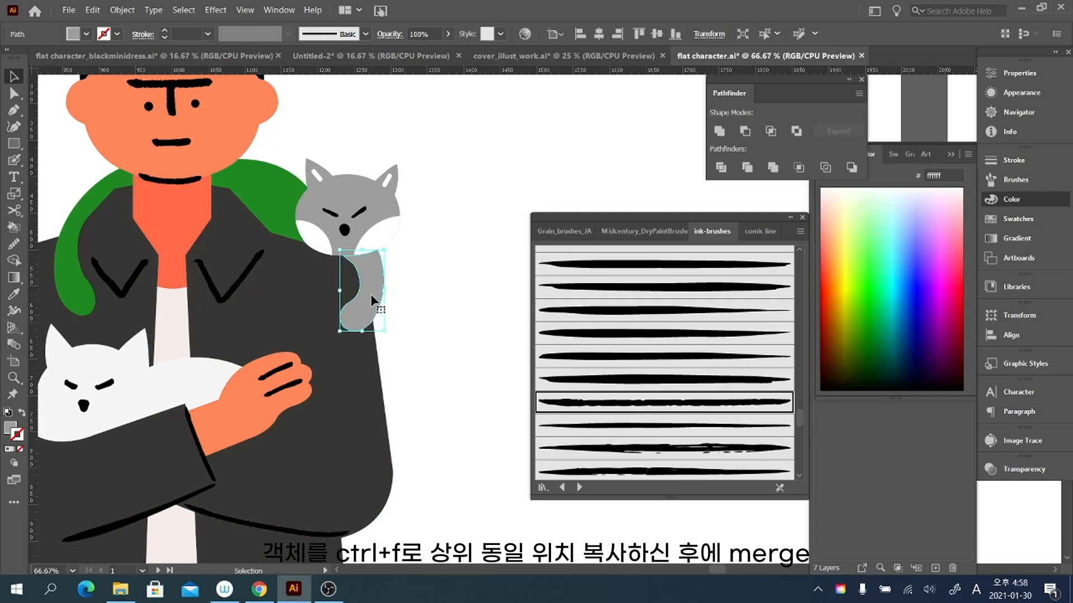
{"action": "left_click", "coordinate": [16, 161]}
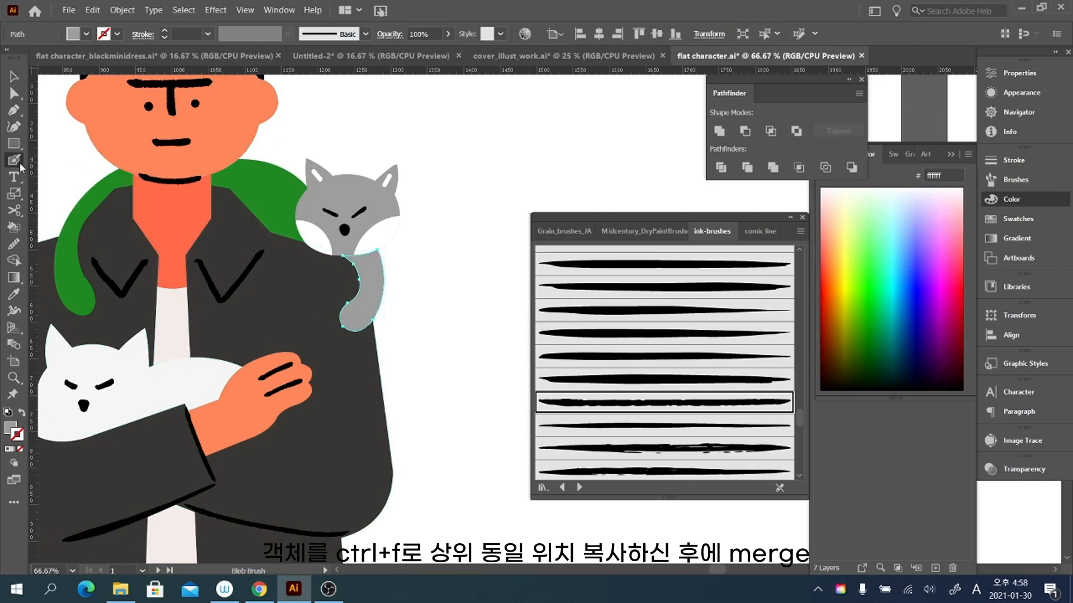
{"action": "left_click", "coordinate": [22, 415]}
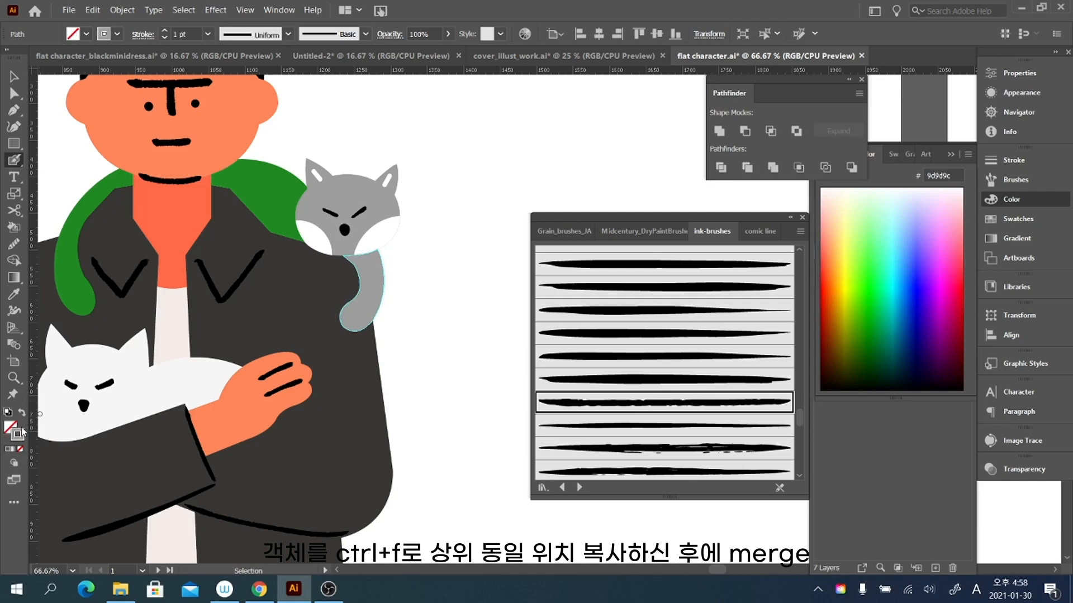
{"action": "double_click", "coordinate": [20, 435]}
{"action": "left_click", "coordinate": [862, 322]}
{"action": "left_click", "coordinate": [14, 77]}
{"action": "key", "text": "shift+x"}
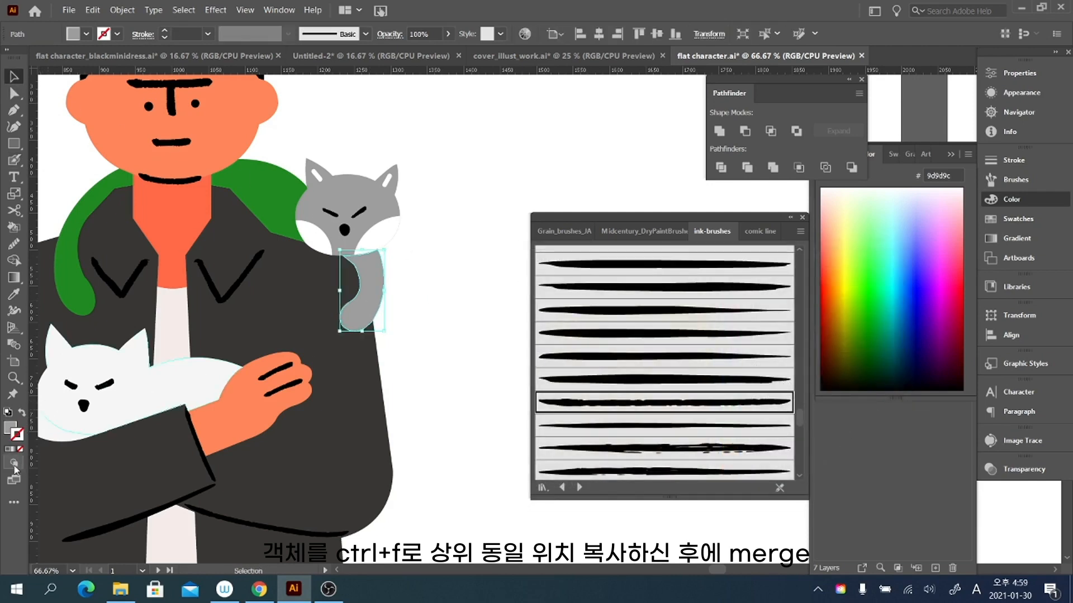
Step: Use Draw Inside on the shoulder cat's hanging leg to paint its paw end white (ffffff) with the Blob Brush
{"action": "left_click", "coordinate": [14, 463]}
{"action": "left_click", "coordinate": [62, 490]}
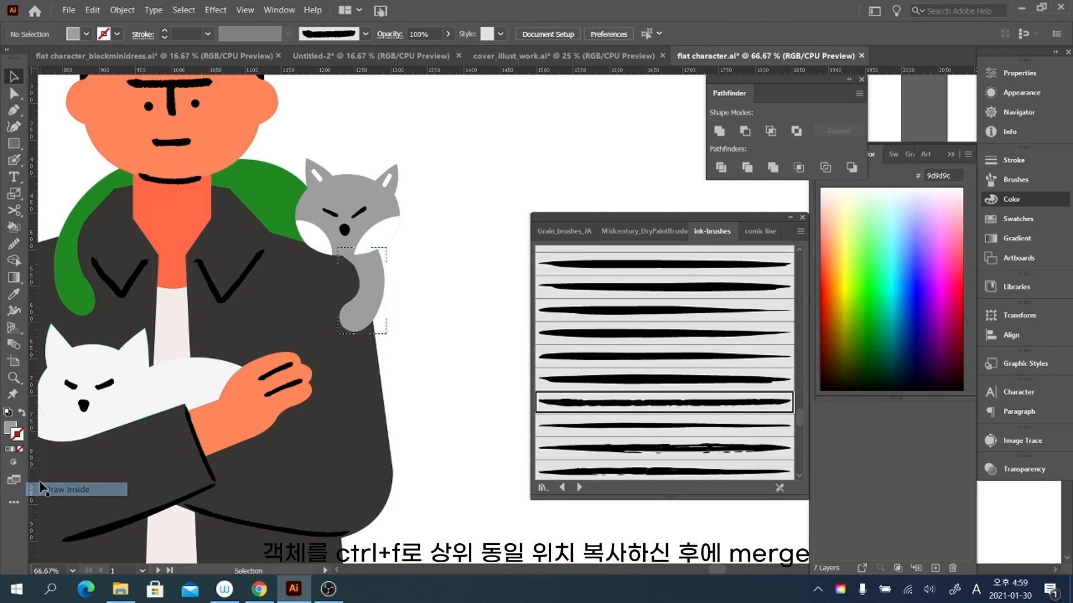
{"action": "left_click", "coordinate": [21, 412]}
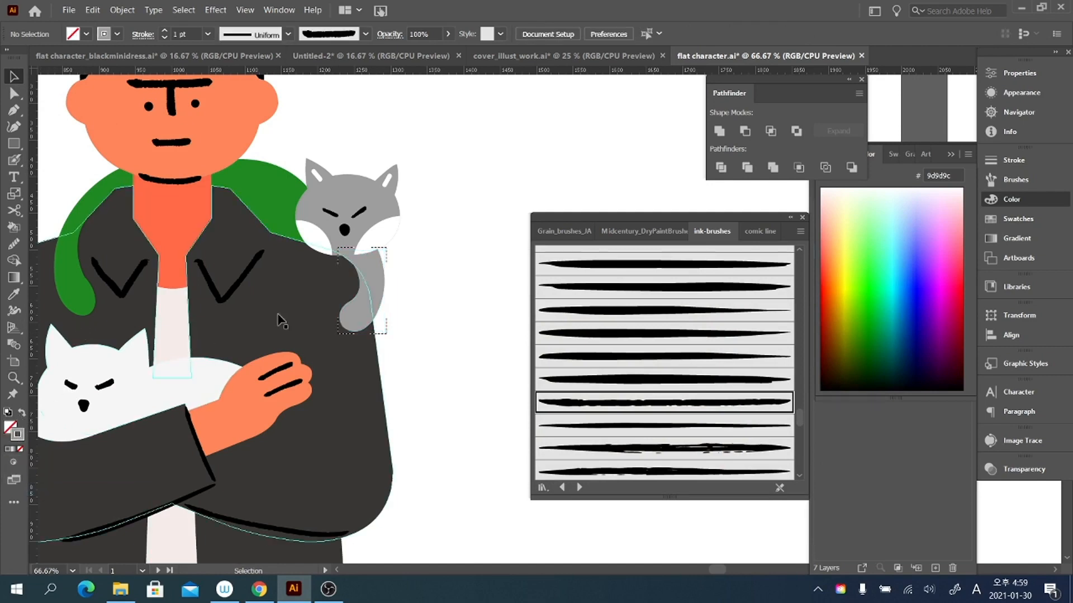
{"action": "double_click", "coordinate": [18, 434]}
{"action": "type", "text": "ffffff"}
{"action": "key", "text": "Return"}
{"action": "key", "text": "shift+b"}
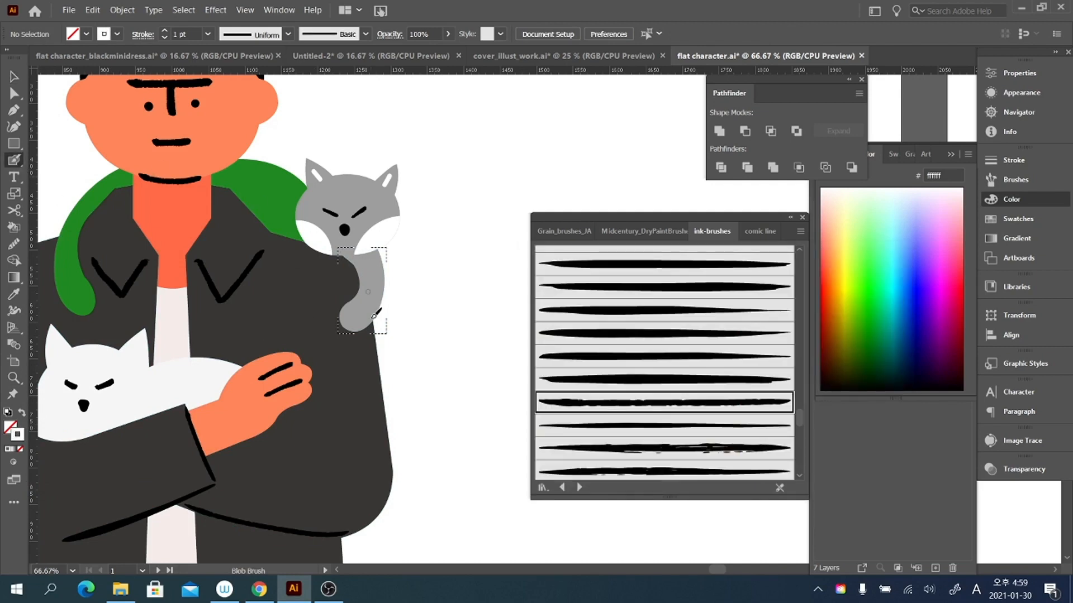
{"action": "mouse_move", "coordinate": [350, 296]}
{"action": "left_mouse_down"}
{"action": "mouse_move", "coordinate": [369, 325]}
{"action": "mouse_move", "coordinate": [343, 302]}
{"action": "mouse_move", "coordinate": [349, 321]}
{"action": "mouse_move", "coordinate": [380, 327]}
{"action": "mouse_move", "coordinate": [379, 315]}
{"action": "left_mouse_up"}
{"action": "key", "text": "v"}
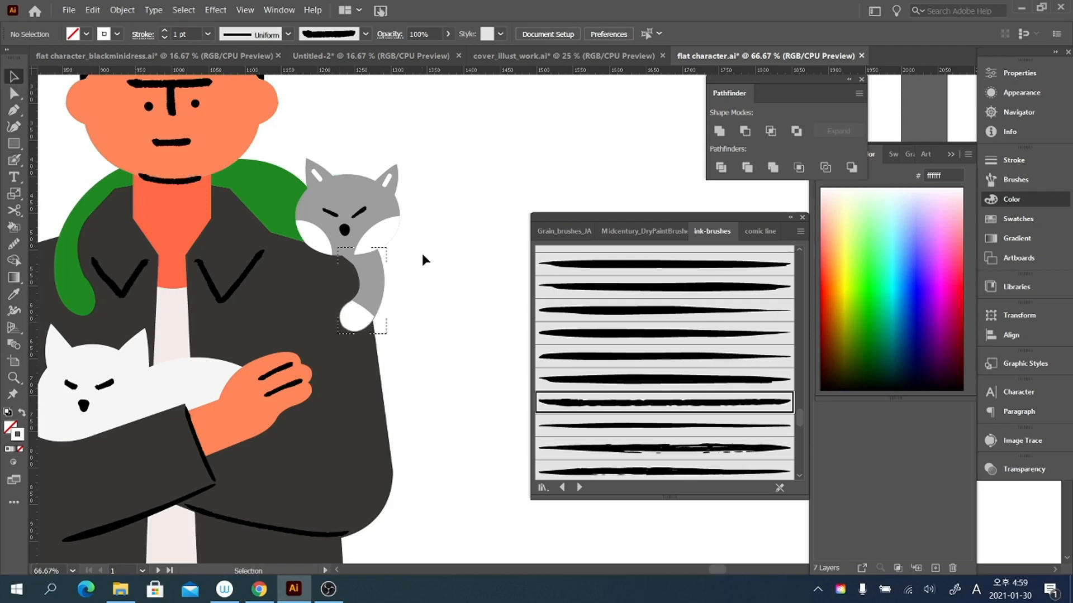
Step: Apply Pathfinder Merge to the painted leg's clip group, and swap the leg shape's stroke and fill so it is filled grey
{"action": "left_click", "coordinate": [360, 317]}
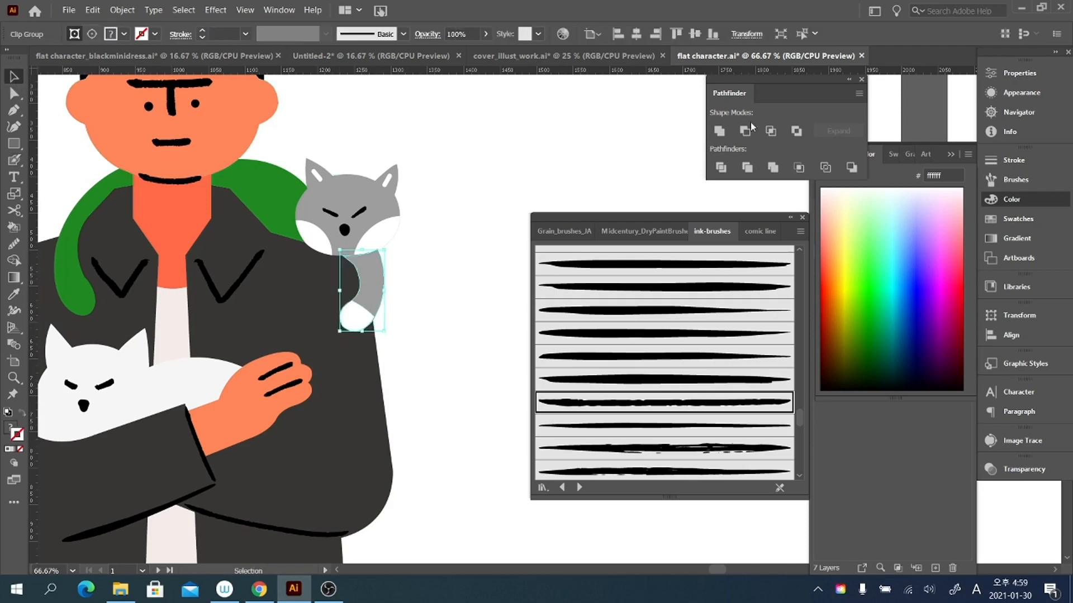
{"action": "left_click", "coordinate": [773, 168]}
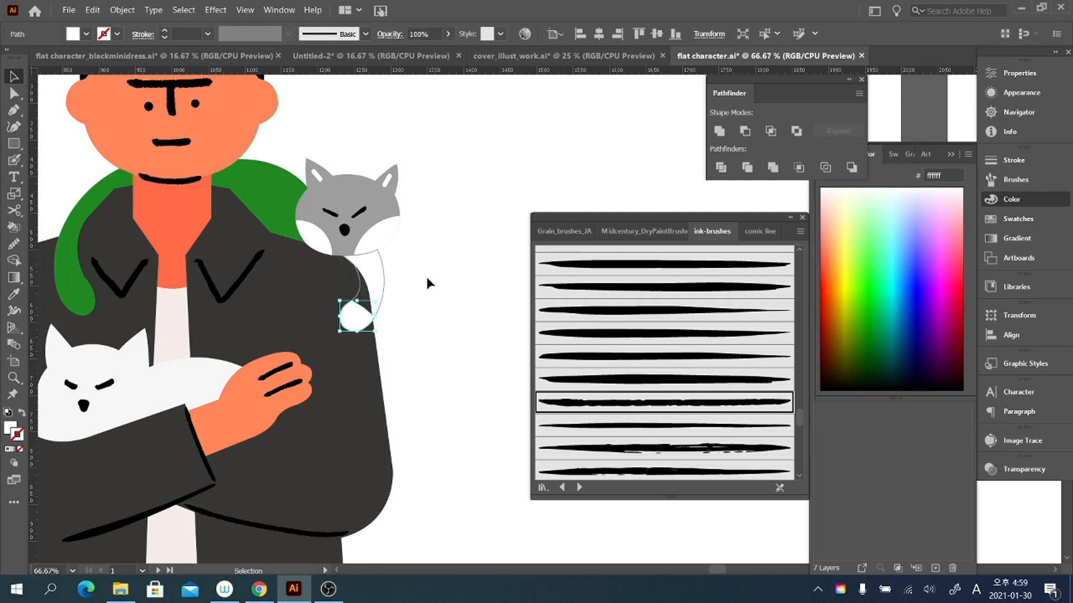
{"action": "left_click", "coordinate": [383, 288]}
{"action": "left_click", "coordinate": [24, 414]}
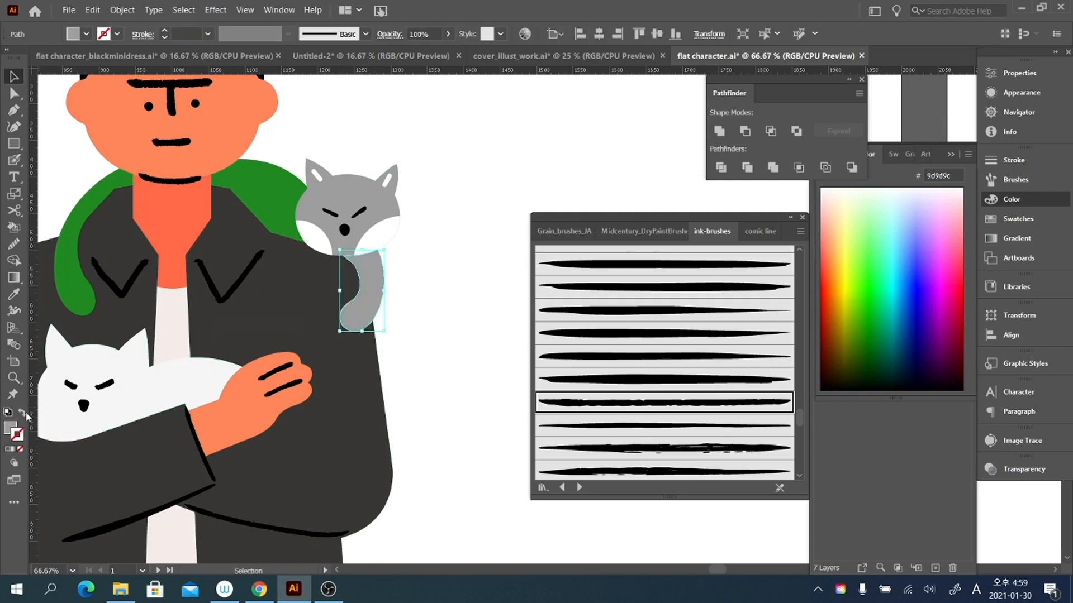
Step: Check the merged leg in Outline view, select the white paw shape and bring it to the front of the grey leg
{"action": "left_click", "coordinate": [418, 284]}
{"action": "key", "text": "ctrl+y"}
{"action": "left_click", "coordinate": [364, 311]}
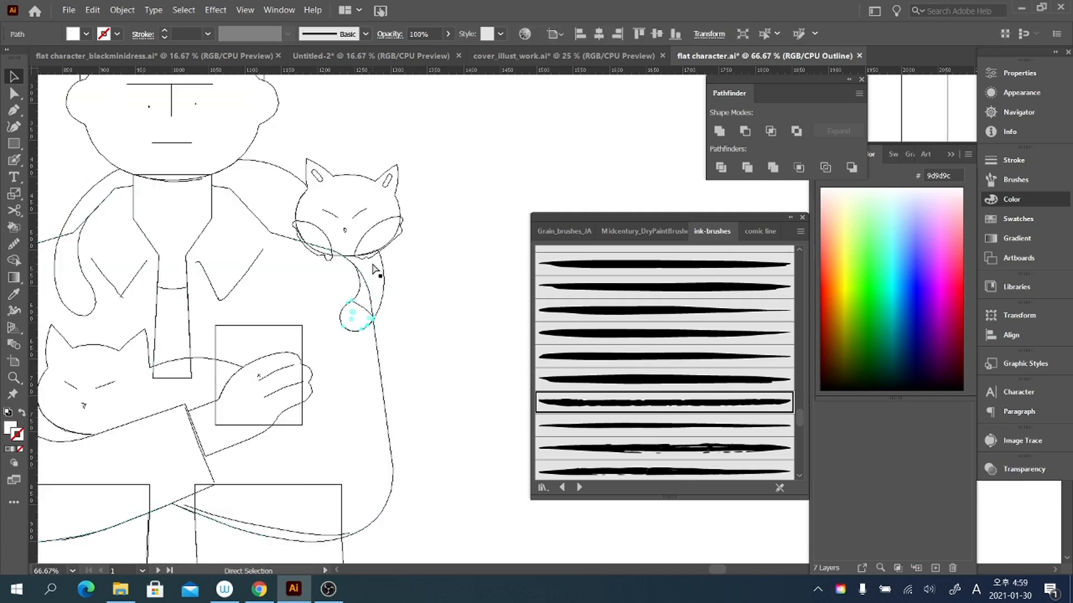
{"action": "key", "text": "ctrl+y"}
{"action": "right_click", "coordinate": [377, 274]}
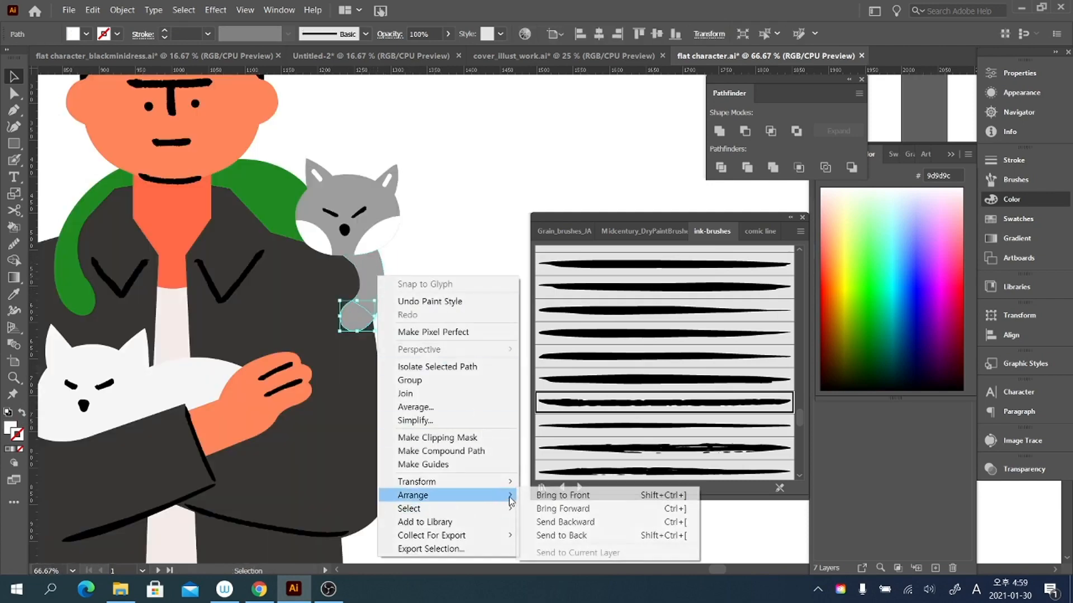
{"action": "left_click", "coordinate": [528, 495]}
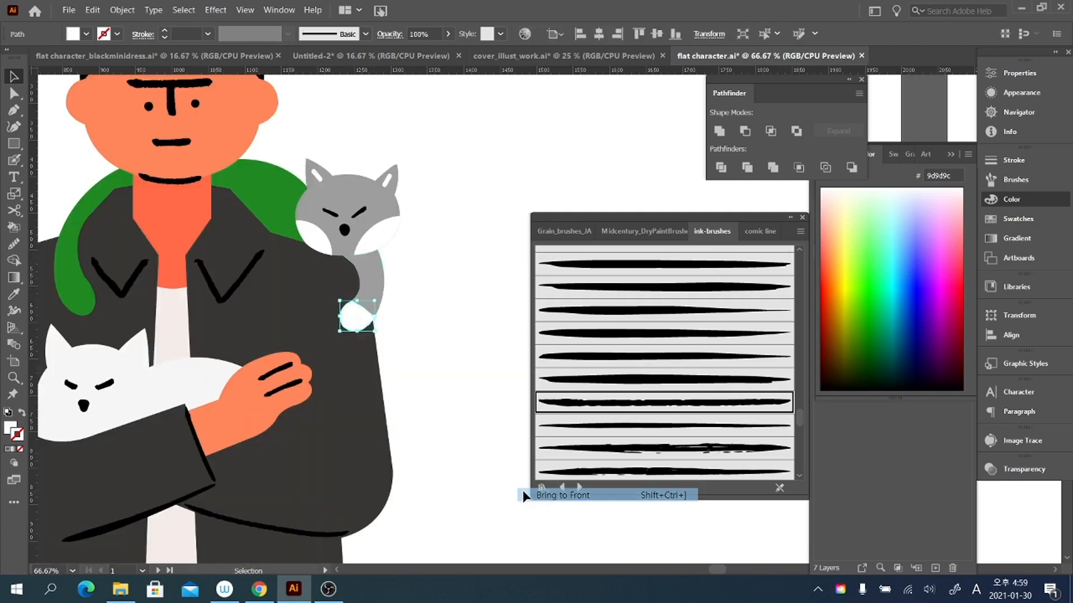
Step: Move the grey leg away from the white paw to check that the pieces are separate, and undo the move
{"action": "left_click", "coordinate": [409, 265]}
{"action": "left_click", "coordinate": [376, 275]}
{"action": "left_click", "coordinate": [376, 261]}
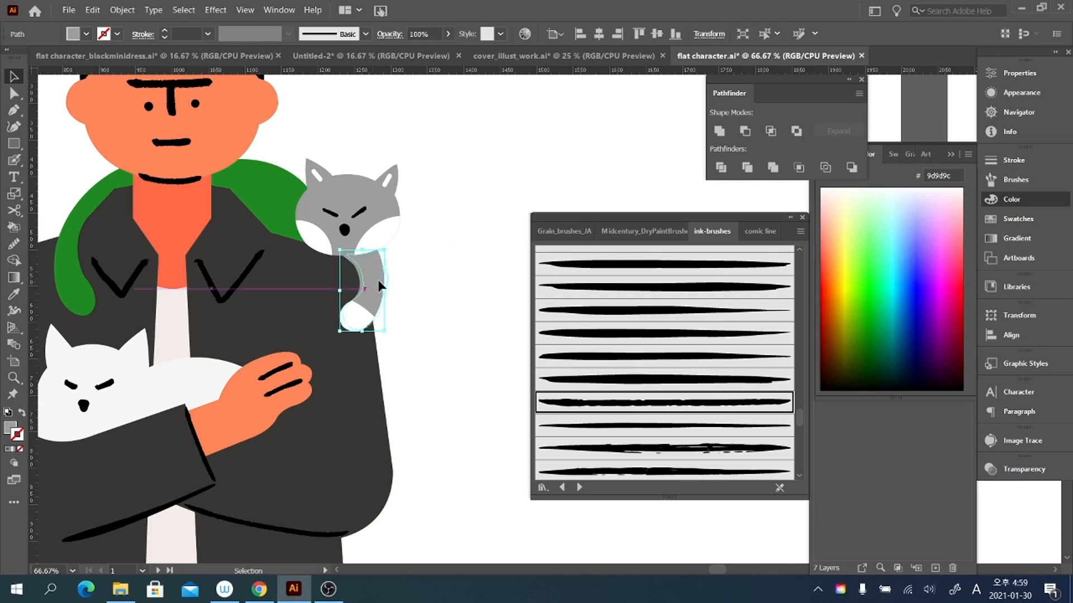
{"action": "left_click_drag", "start_coordinate": [372, 287], "coordinate": [421, 288]}
{"action": "left_click", "coordinate": [357, 322]}
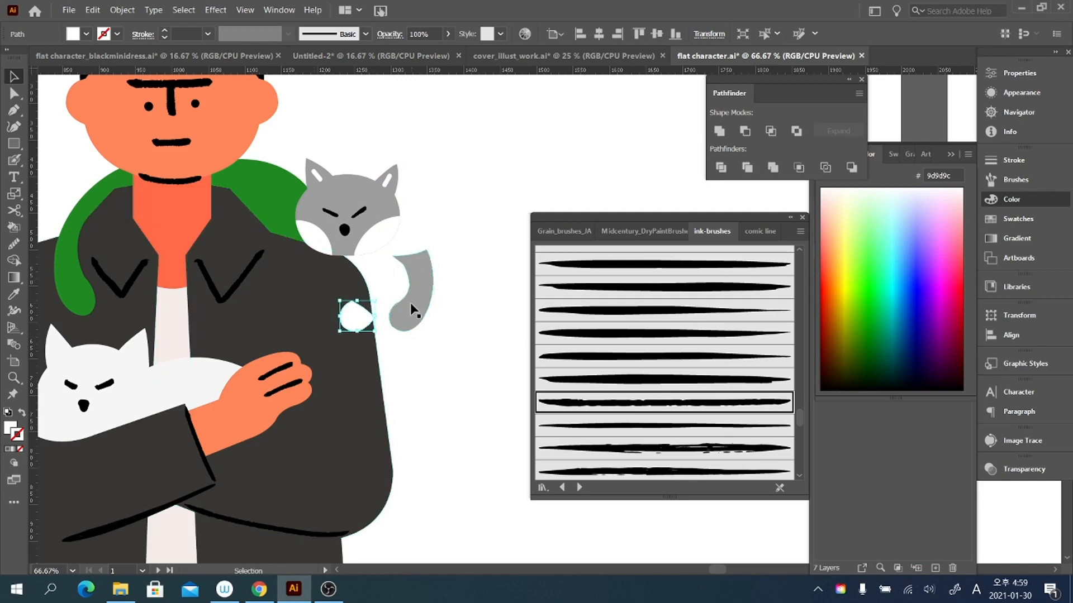
{"action": "key", "text": "a"}
{"action": "key", "text": "ctrl+z"}
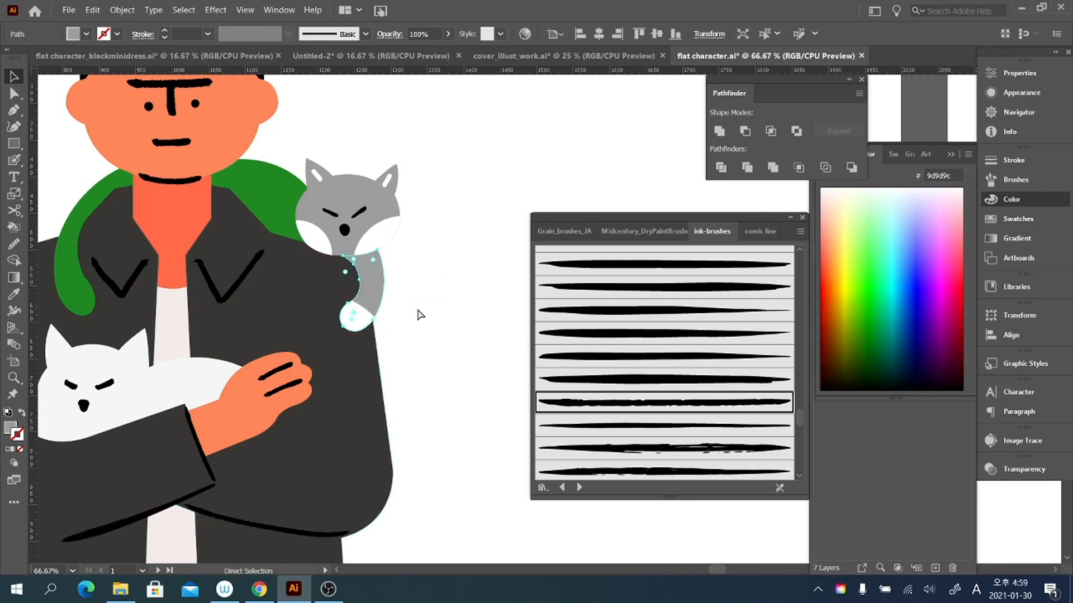
Step: Examine the white paw's edges and its border with the grey leg up close
{"action": "left_click", "coordinate": [411, 305]}
{"action": "left_click", "coordinate": [18, 380]}
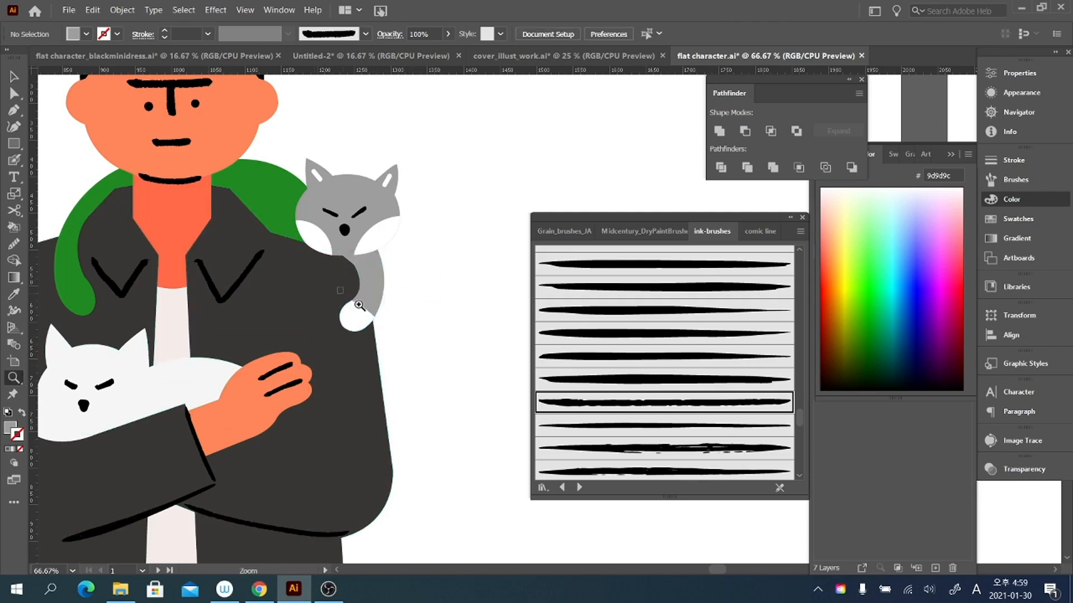
{"action": "left_click_drag", "start_coordinate": [346, 328], "coordinate": [414, 330]}
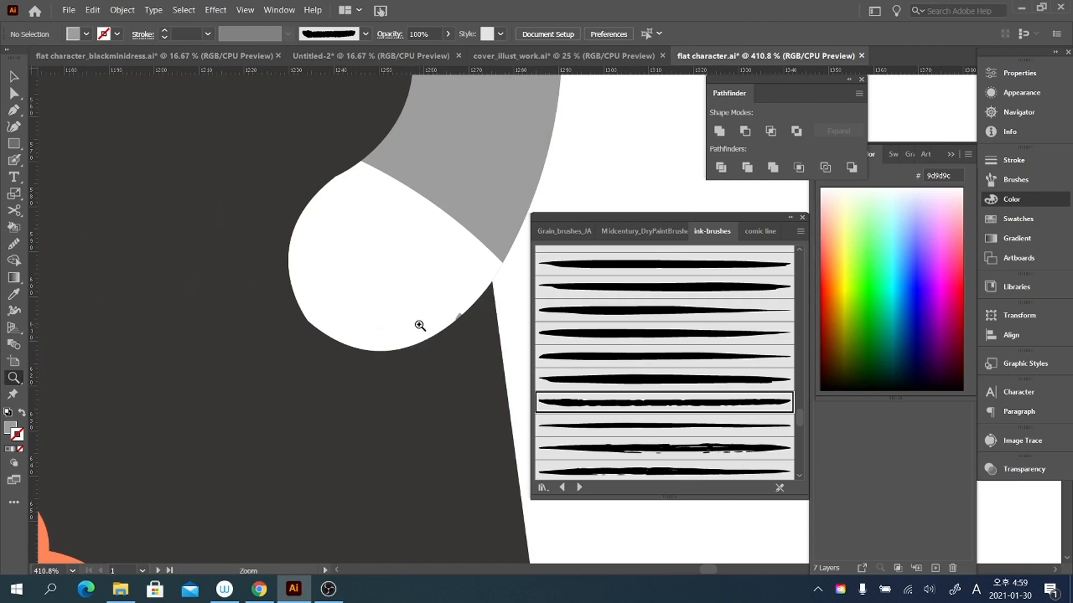
{"action": "key", "text": "ctrl+minus"}
{"action": "key", "text": "ctrl+minus"}
{"action": "key", "text": "ctrl+minus"}
{"action": "key", "text": "ctrl+minus"}
{"action": "key", "text": "ctrl+minus"}
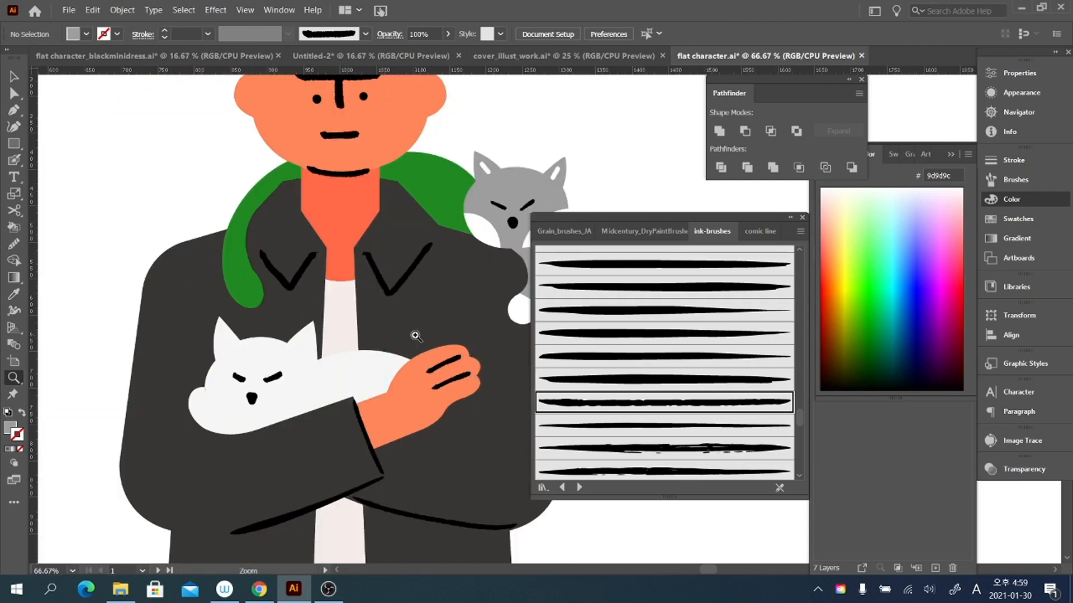
Step: Fill the green cat body section between the man's neck and the cat's head with the grey sampled from the head
{"action": "left_click", "coordinate": [19, 98]}
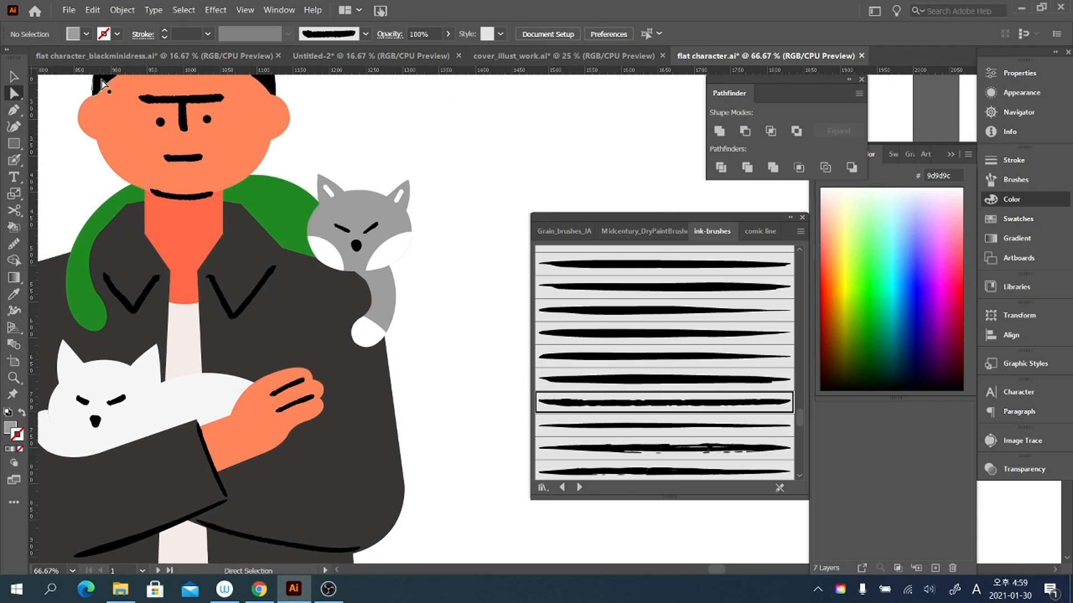
{"action": "left_click", "coordinate": [274, 201]}
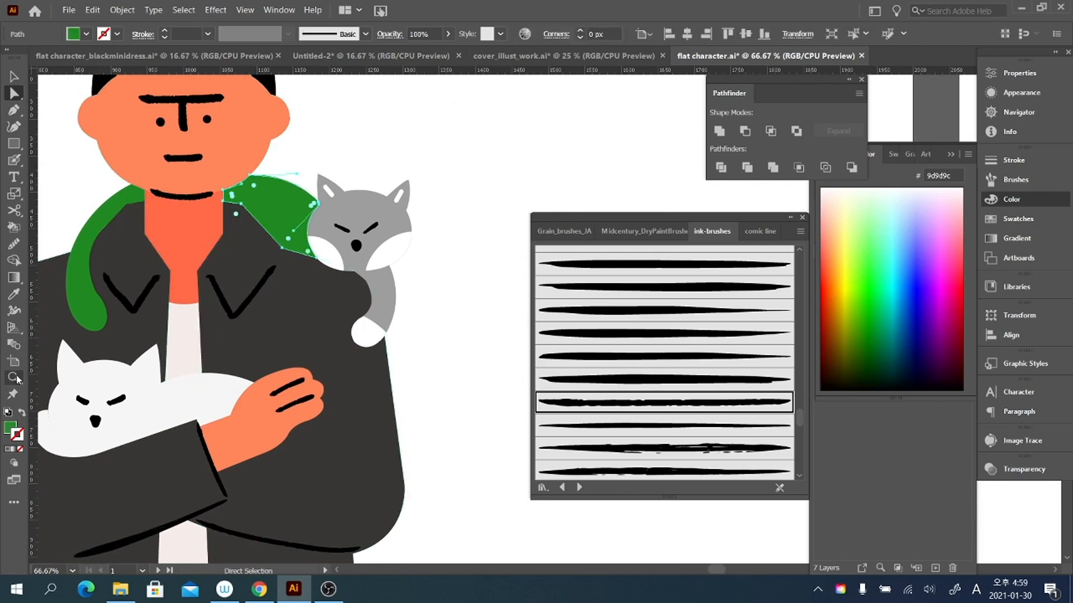
{"action": "left_click", "coordinate": [13, 295]}
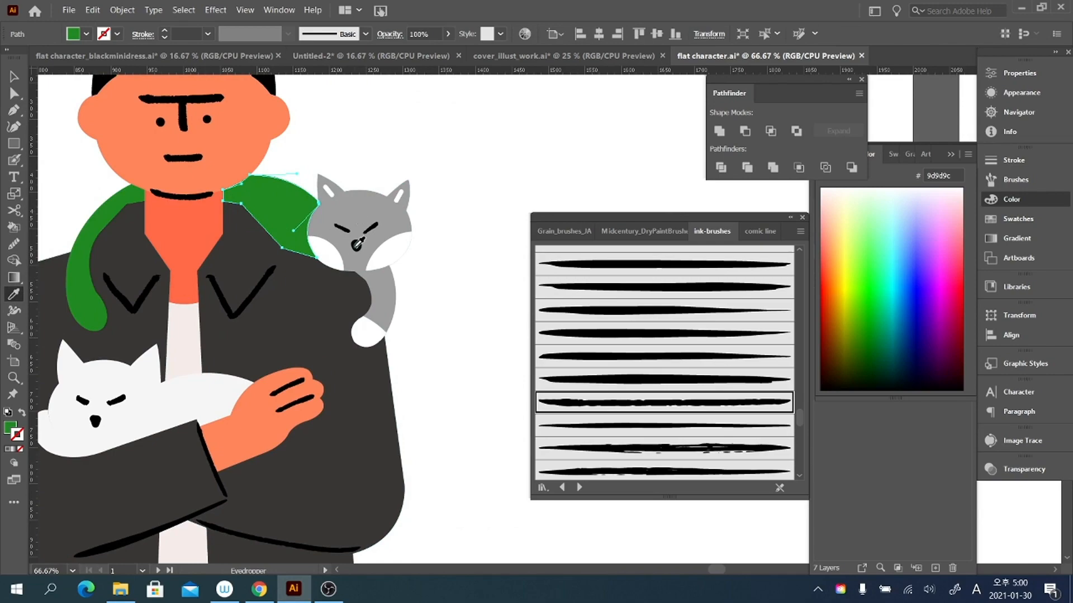
{"action": "left_click", "coordinate": [370, 197]}
{"action": "left_click", "coordinate": [13, 76]}
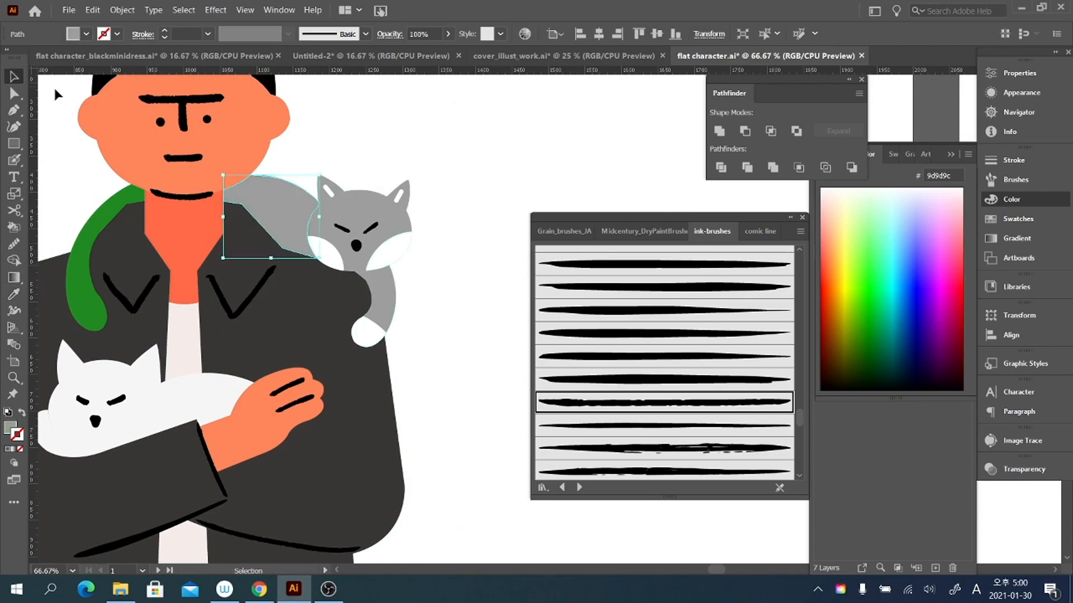